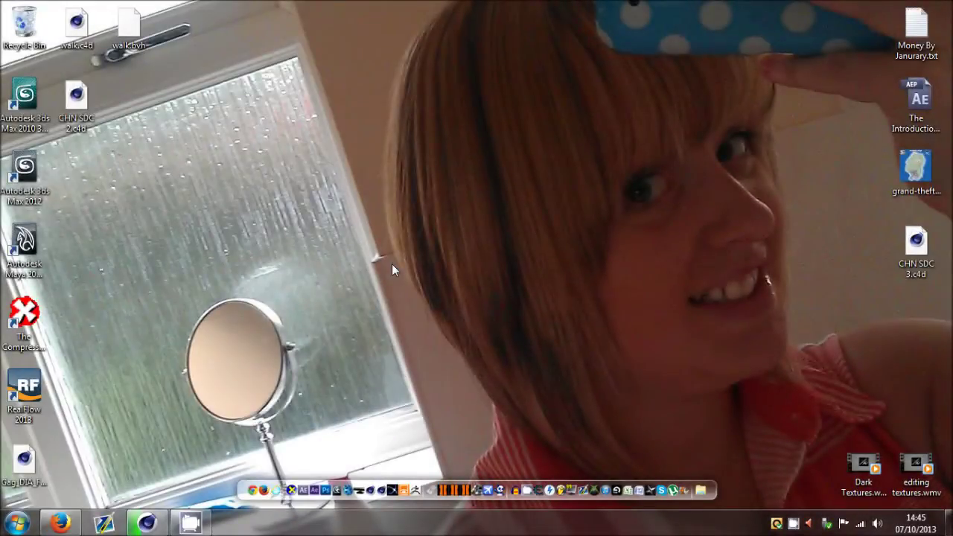
Switch to Cinema 4D, check the animation frames being rendered in the Picture Viewer, and minimise that window.
click(164, 523)
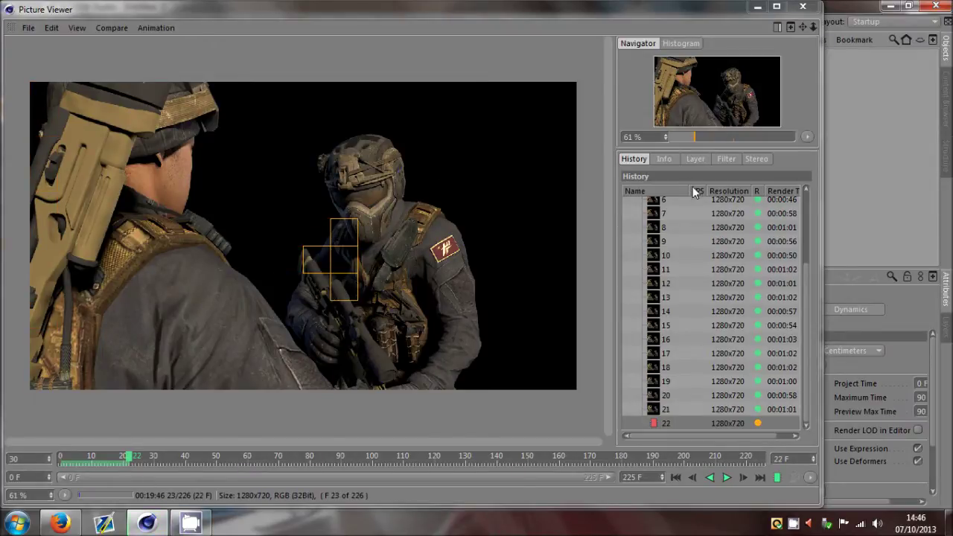
drag(689, 189, 684, 190)
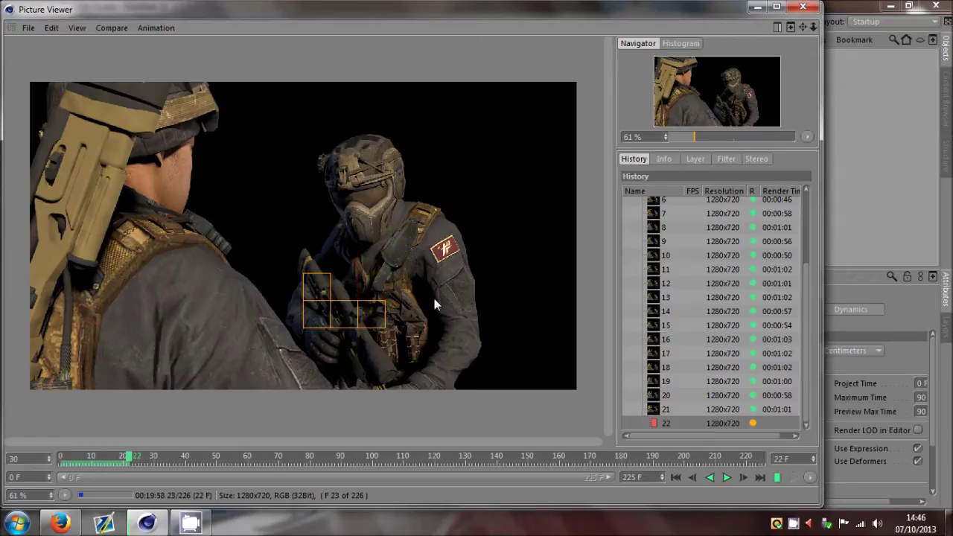
click(756, 7)
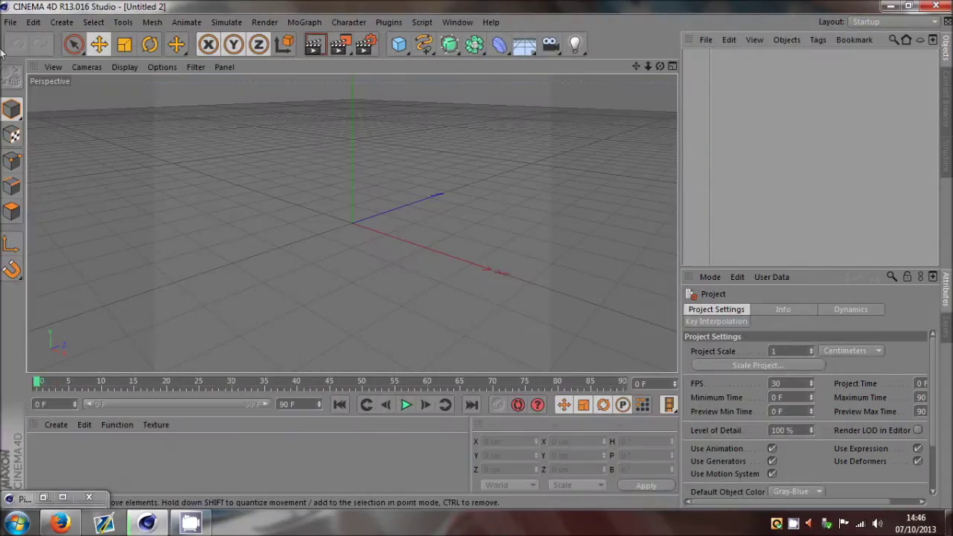
Open the recent project Scene 6.c4d, keeping the same name and title as the copy already open.
click(10, 22)
mouse_move(70, 231)
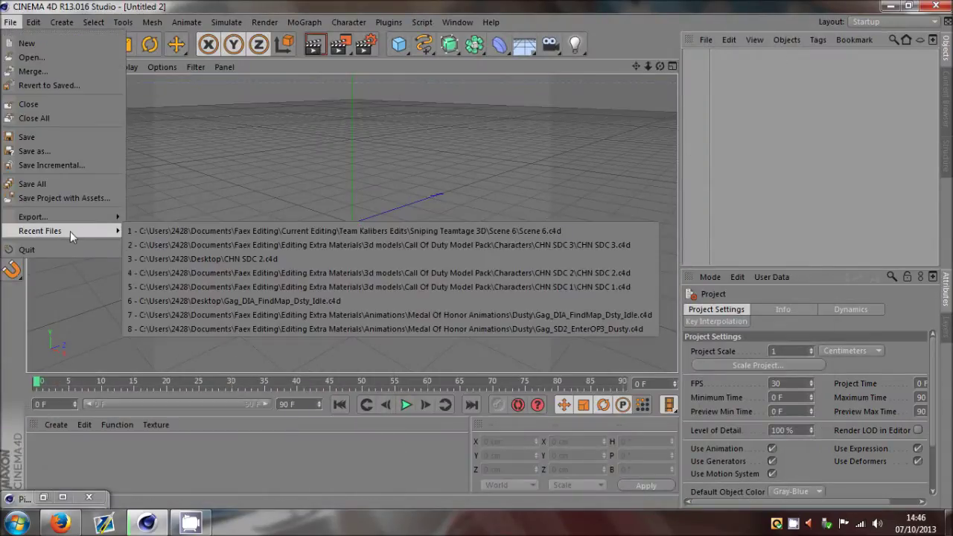
click(398, 232)
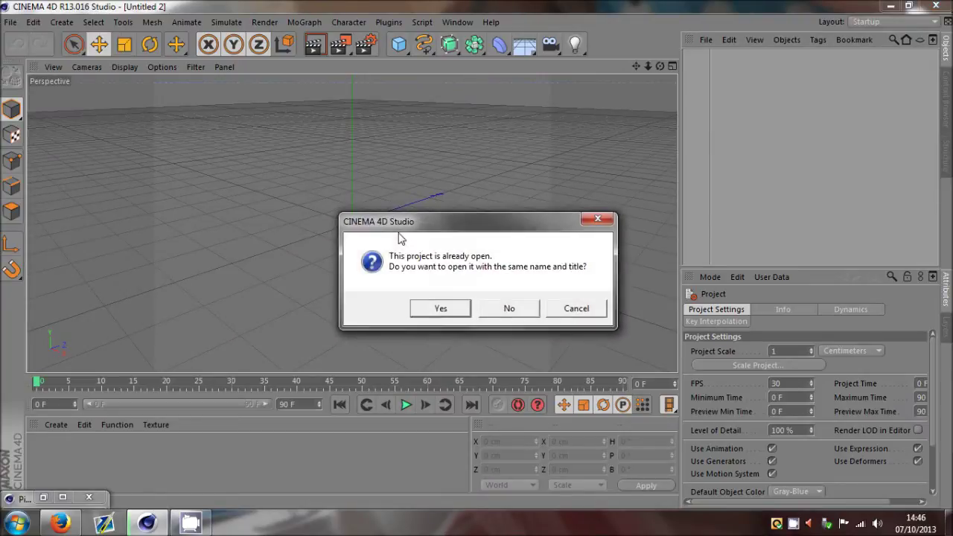
click(440, 316)
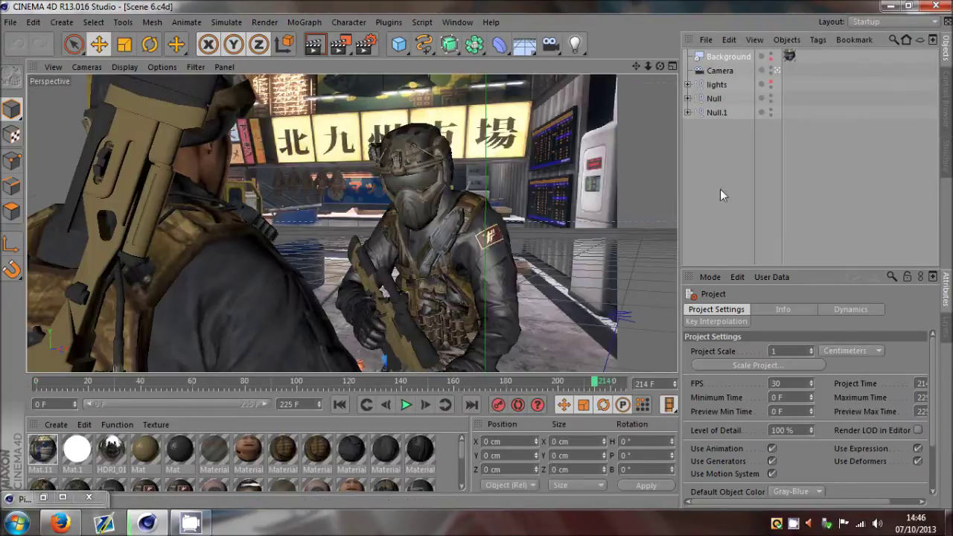
Enable render visibility for the Background object and render the current view with it included.
click(314, 45)
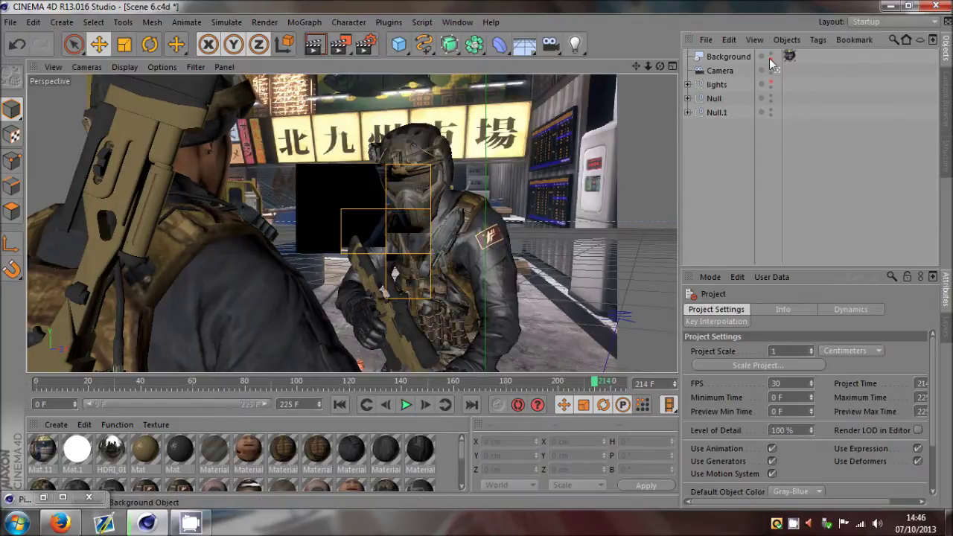
click(770, 59)
click(312, 47)
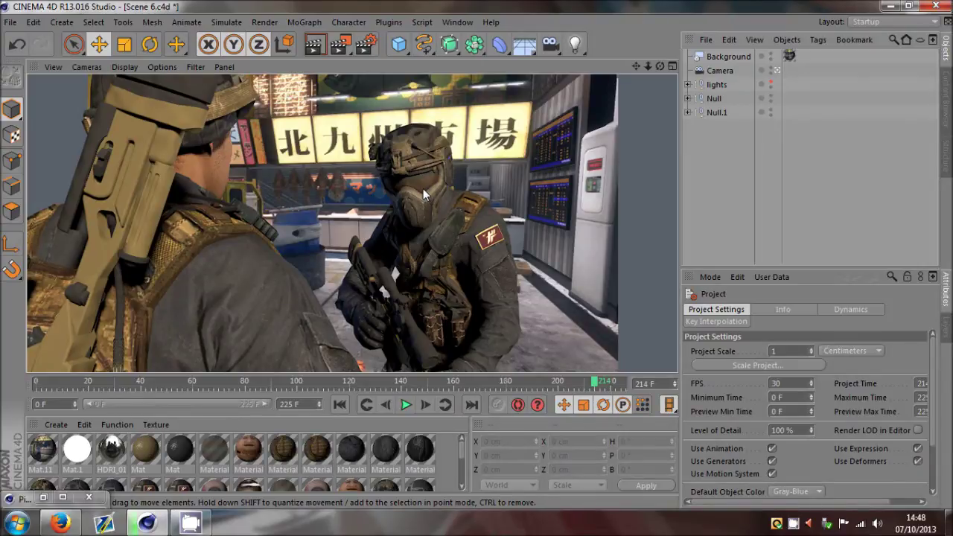
Make the lights group visible in the editor and expand it to list its individual lights.
click(770, 82)
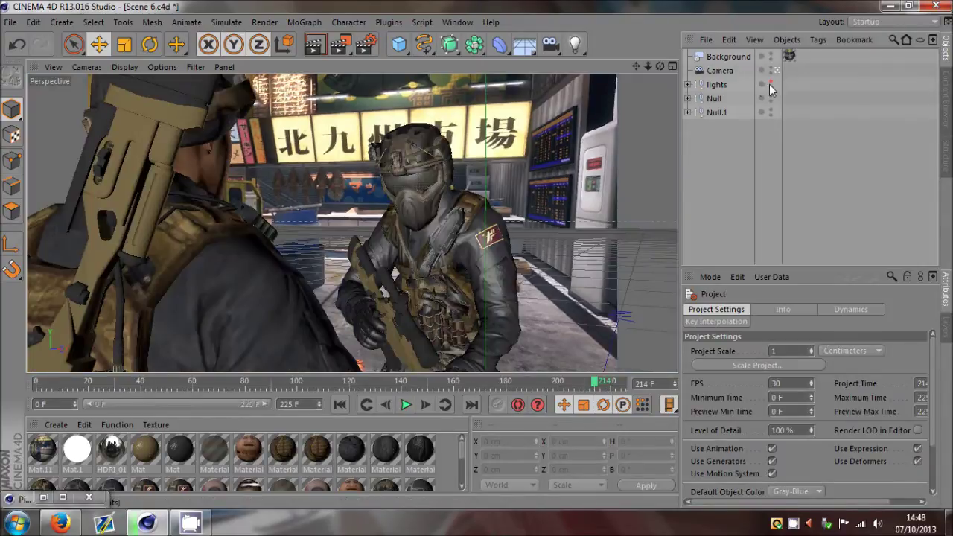
click(688, 84)
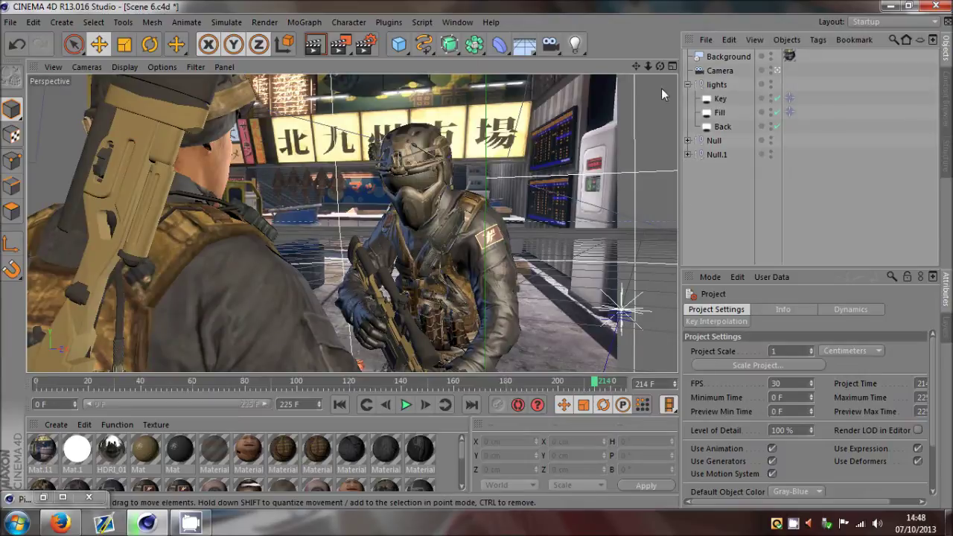
drag(474, 255, 244, 309)
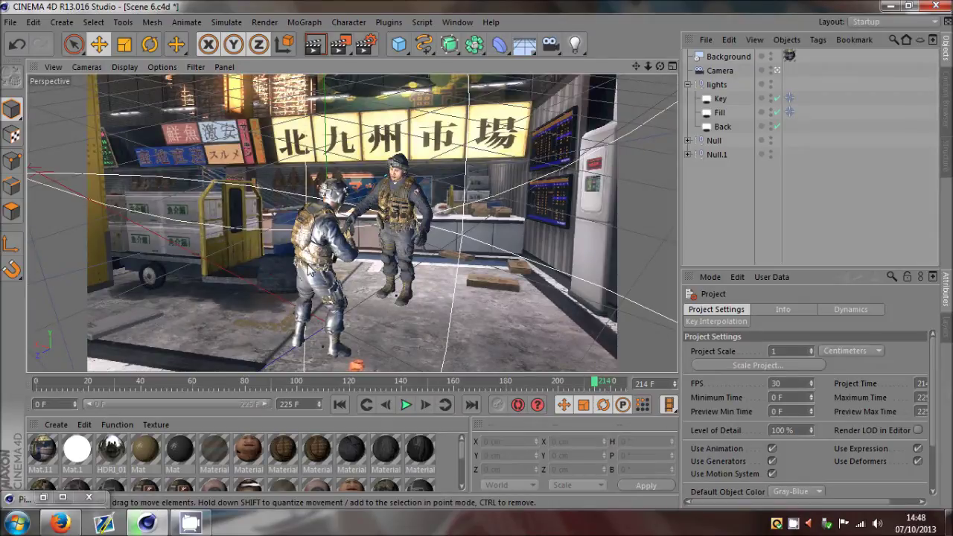
Toggle the Back light to compare its effect on the two soldiers, leaving it disabled.
click(778, 126)
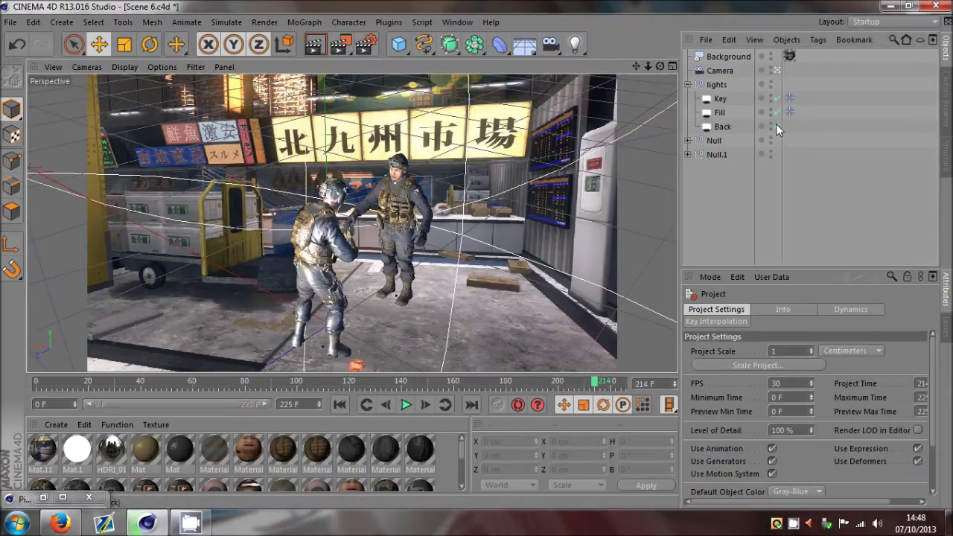
drag(659, 66, 476, 255)
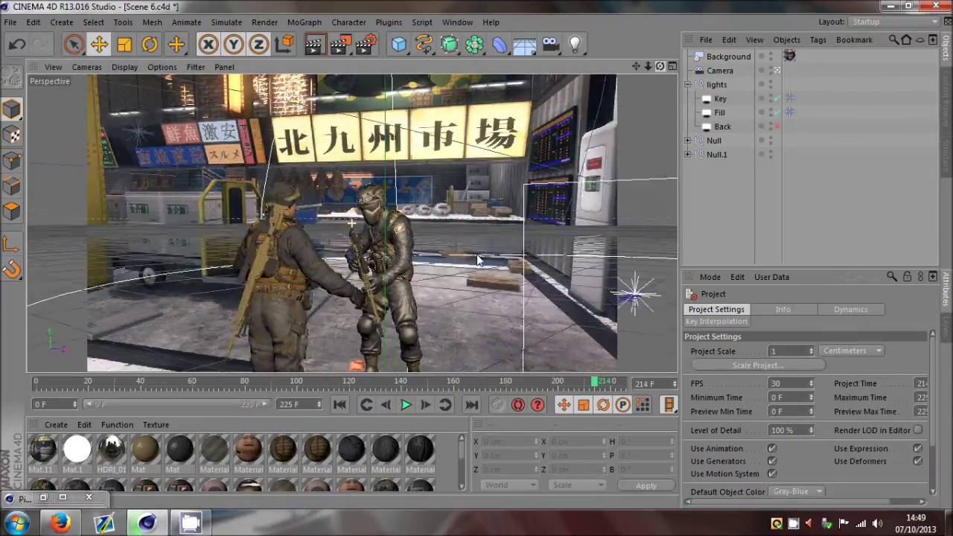
drag(476, 259, 476, 265)
click(778, 126)
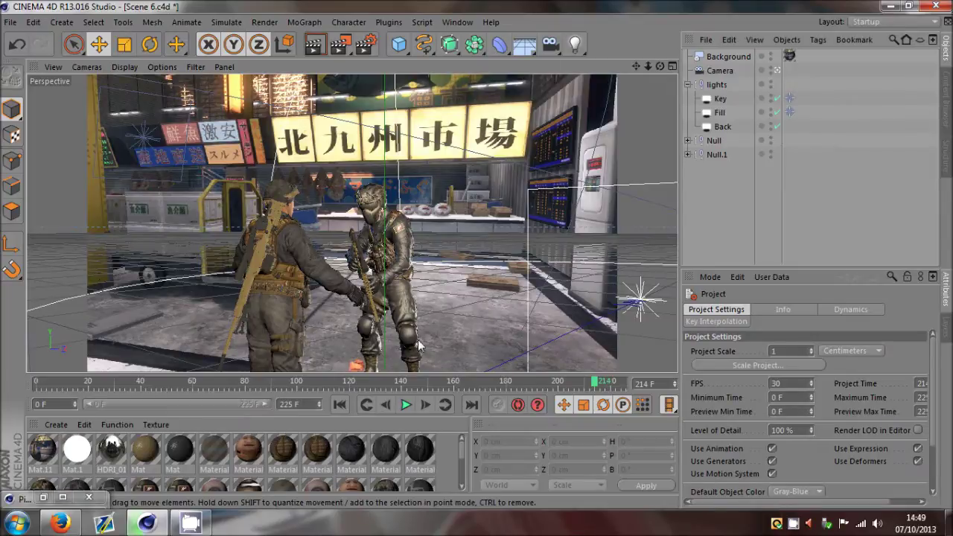
click(778, 126)
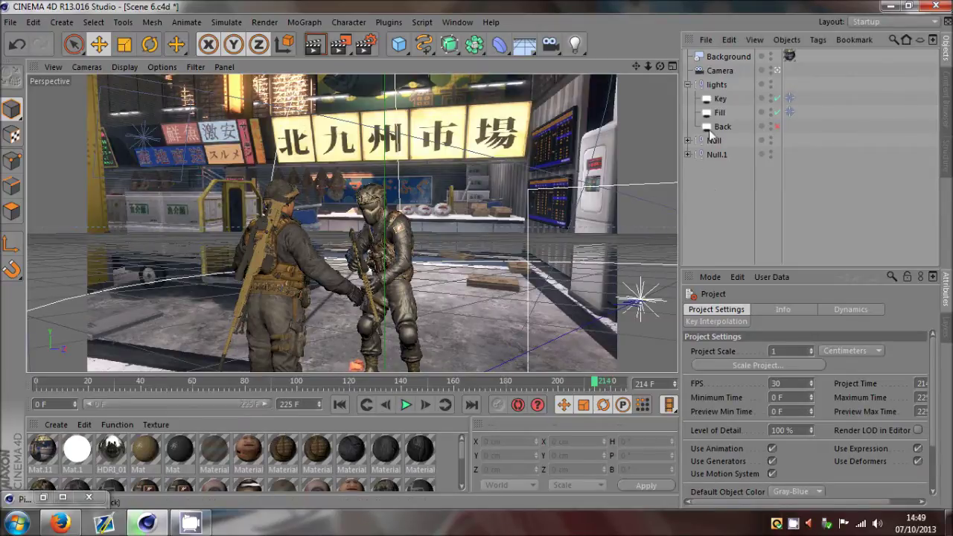
Check the Fill and Back lights, and examine the remaining lighting on the soldiers from both sides.
click(717, 114)
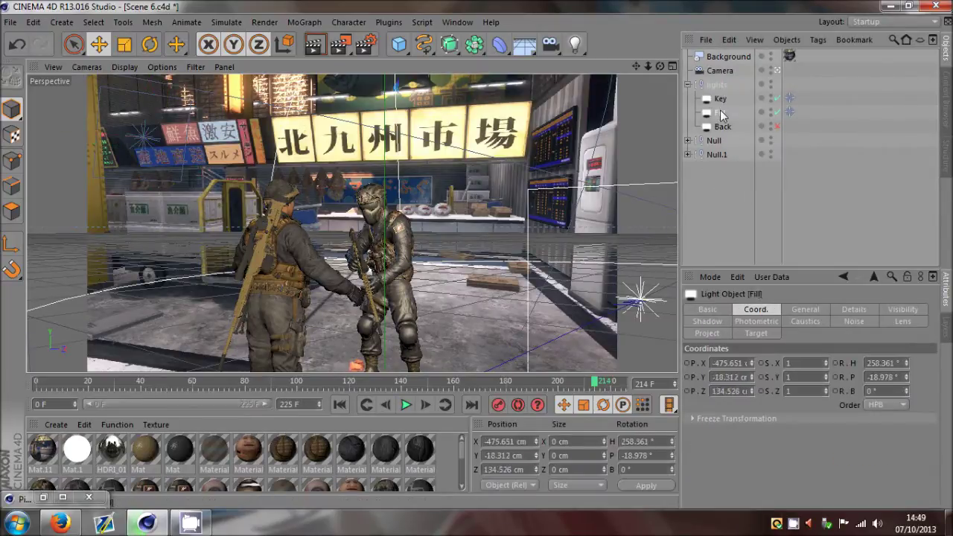
click(721, 128)
click(732, 195)
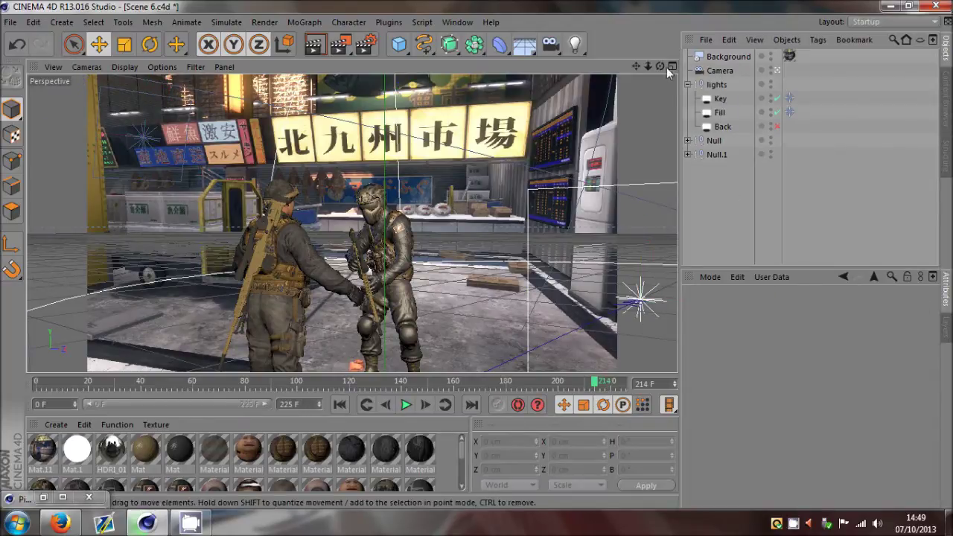
alt+drag(493, 249, 272, 297)
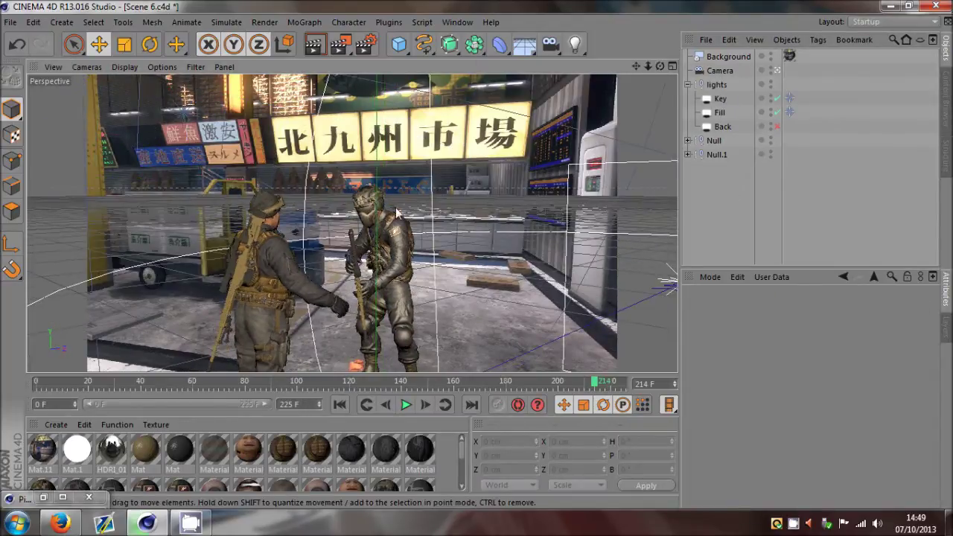
alt+drag(286, 177, 369, 223)
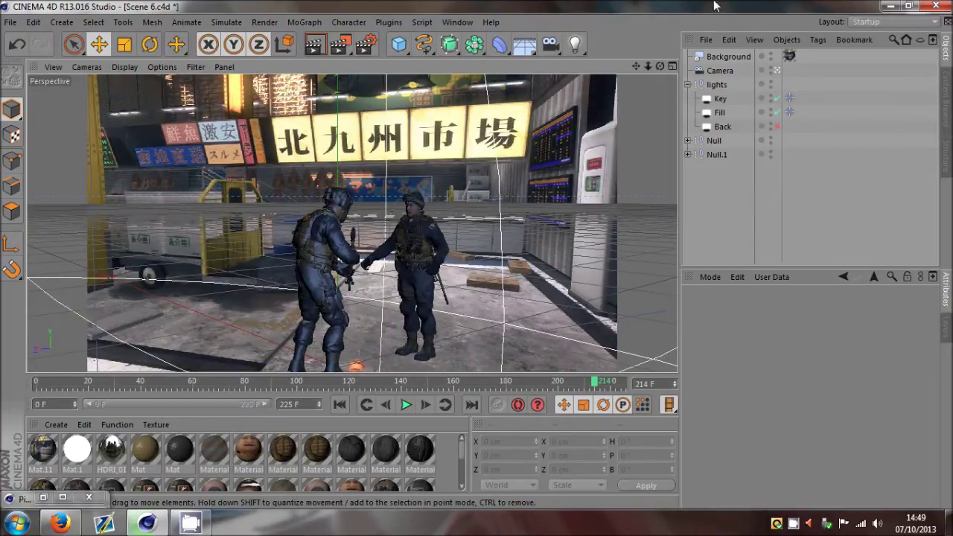
alt+drag(339, 294, 521, 246)
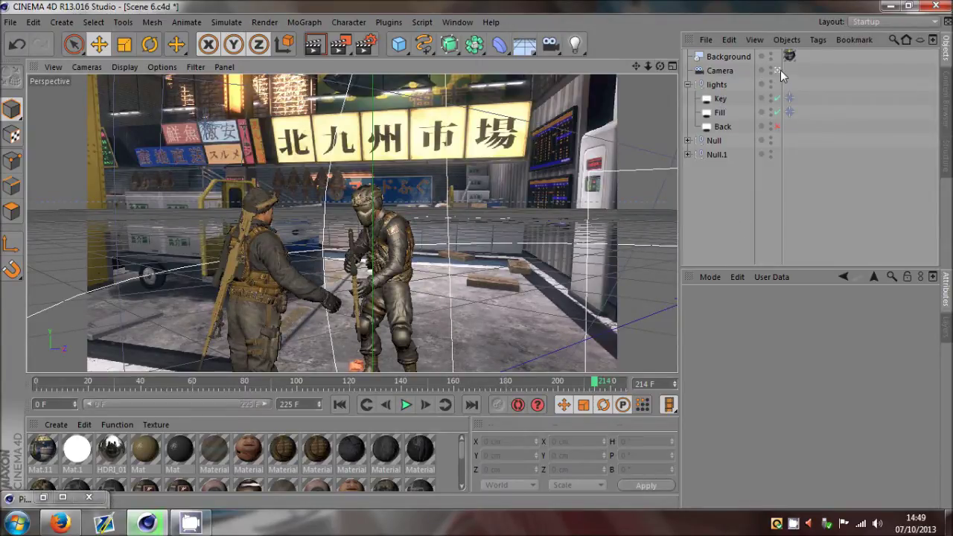
Select the Key light, examine how it lights the two soldiers up close, and compare with the running render in the Picture Viewer.
click(720, 99)
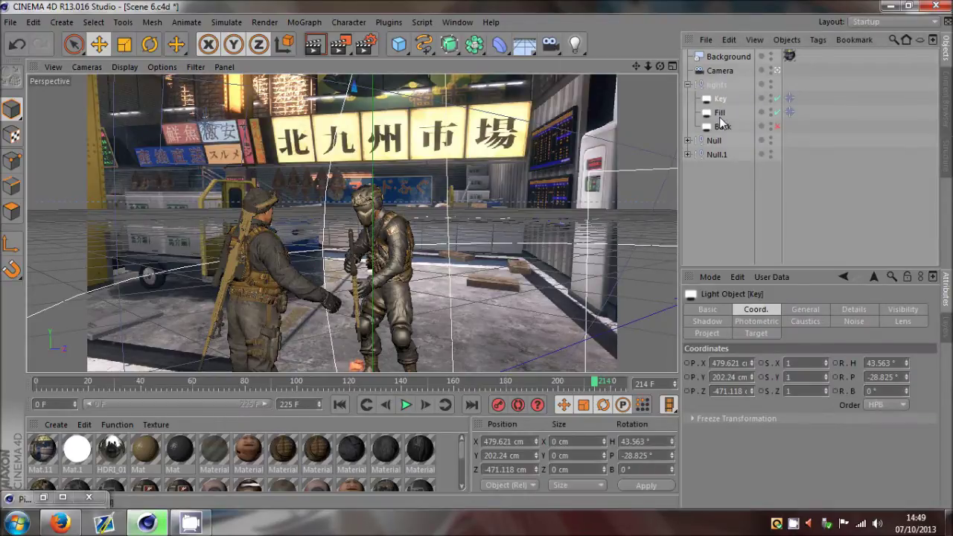
click(691, 67)
click(717, 98)
alt+drag(224, 224, 335, 248)
alt+drag(384, 185, 478, 260)
drag(657, 67, 478, 260)
scroll(449, 168, up, 3)
drag(448, 170, 333, 257)
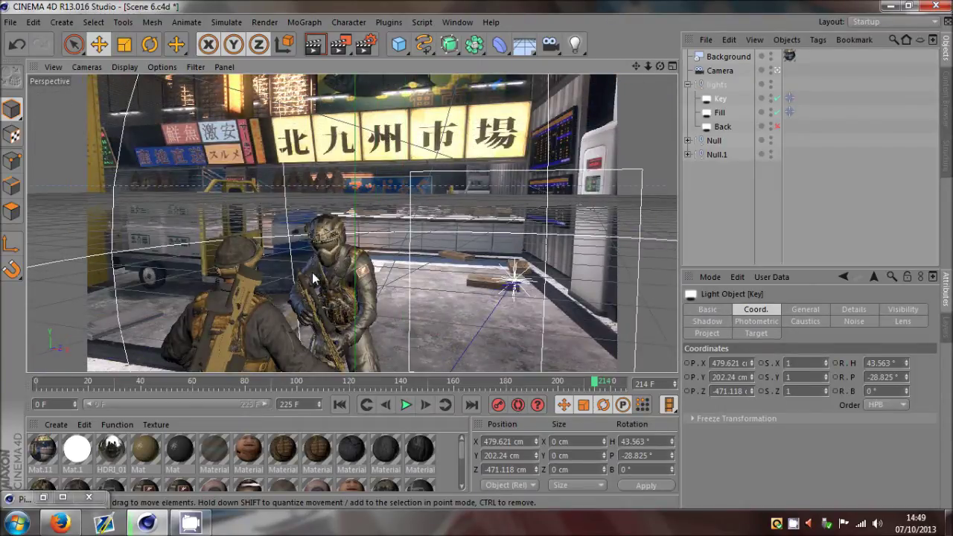
drag(637, 66, 478, 260)
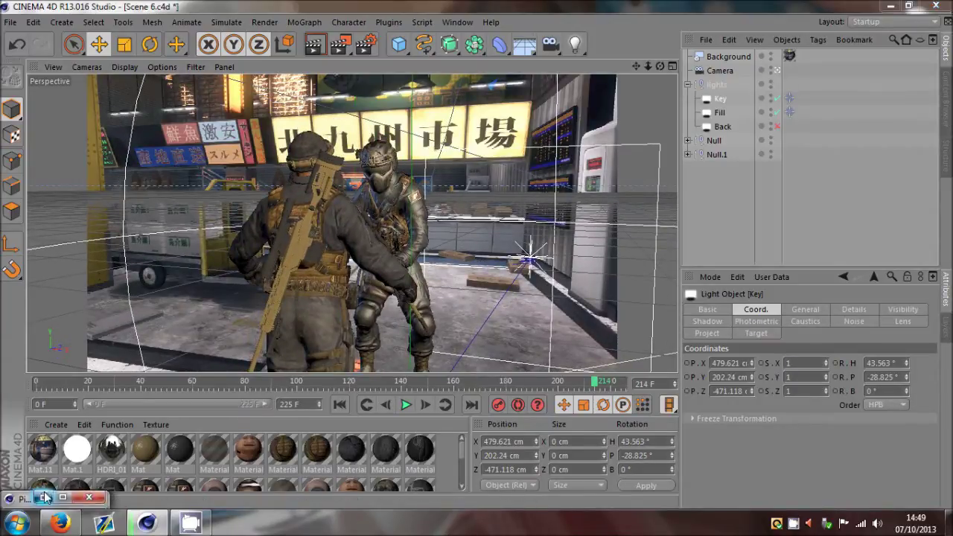
key(shift+r)
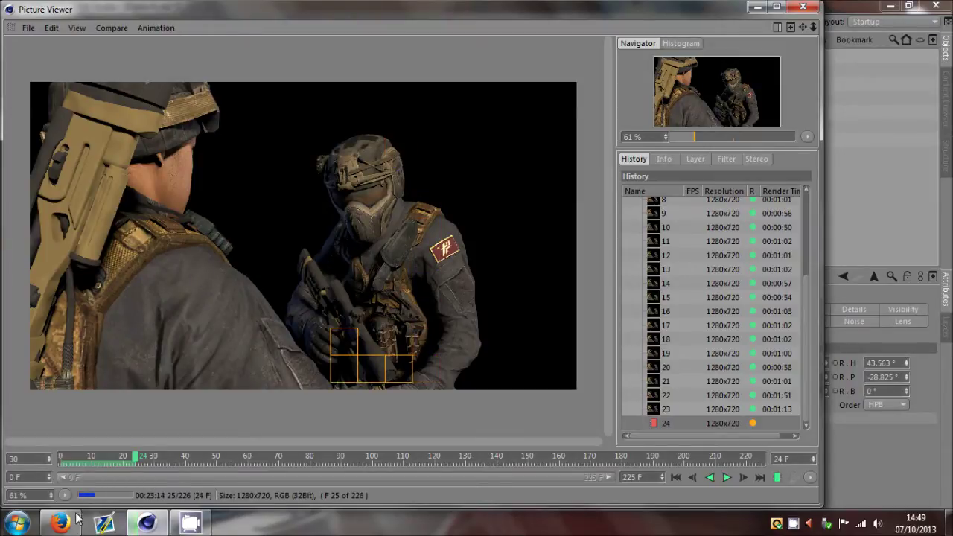
click(755, 7)
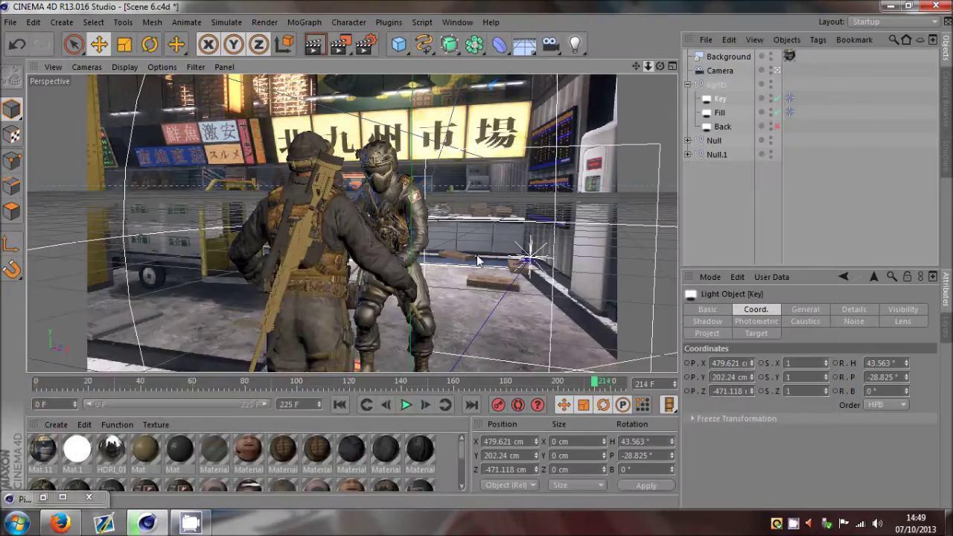
Examine the Key light's placement and direction relative to the soldiers and the other lights across the whole scene.
scroll(475, 259, down, 5)
scroll(476, 257, down, 1)
drag(637, 65, 644, 46)
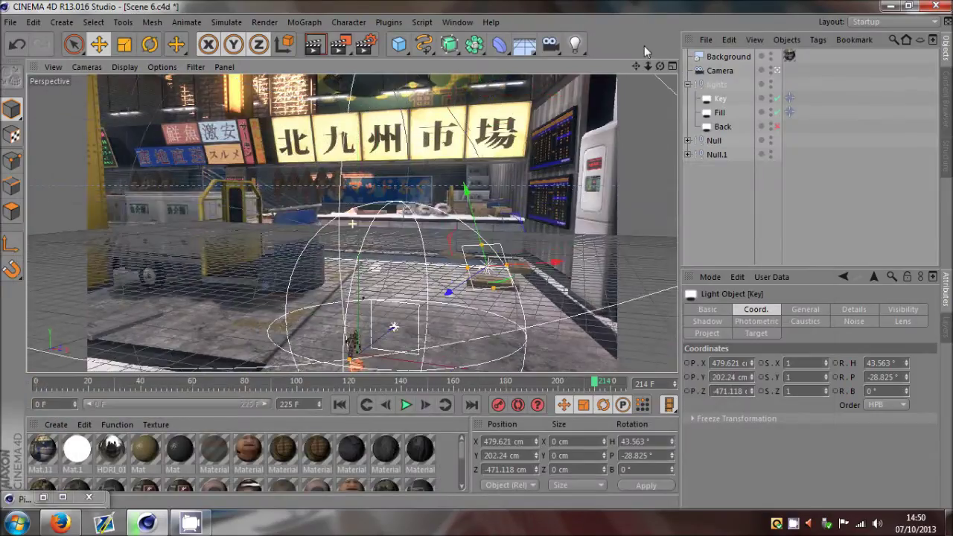
alt+middle_drag(477, 252, 521, 75)
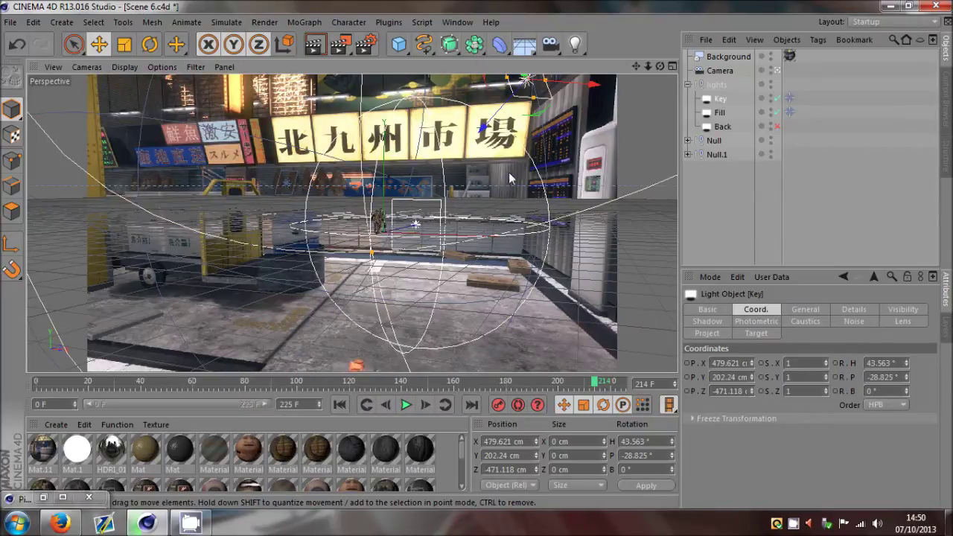
drag(635, 66, 635, 108)
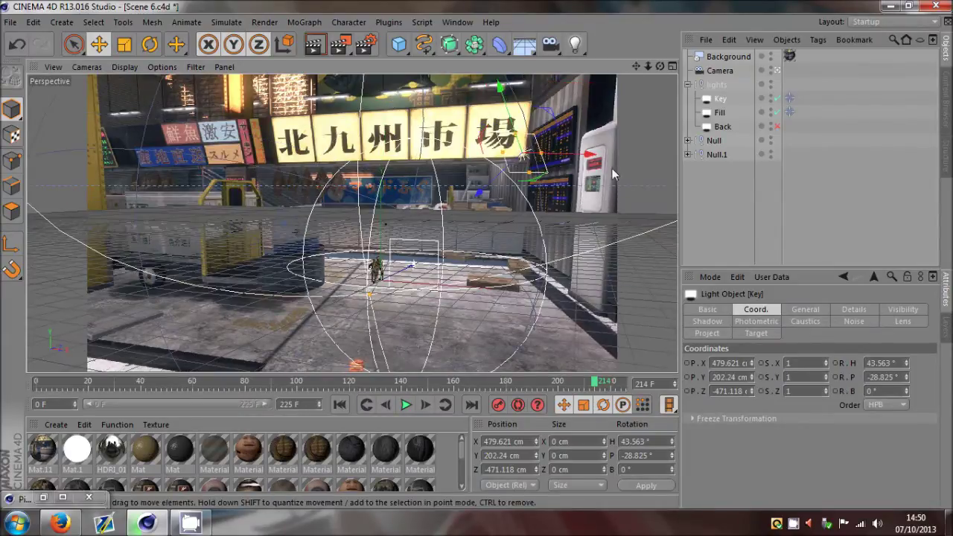
drag(660, 66, 418, 262)
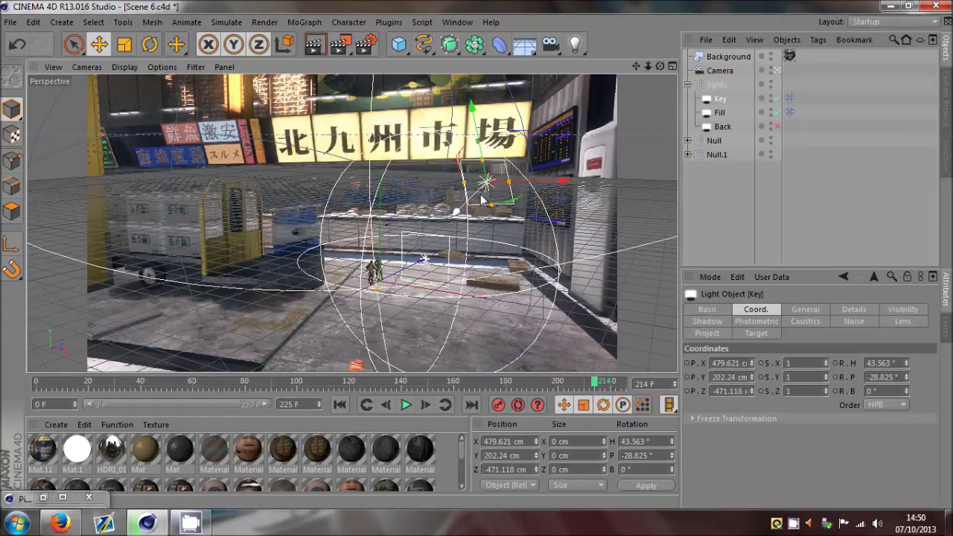
drag(659, 66, 478, 256)
drag(660, 69, 306, 186)
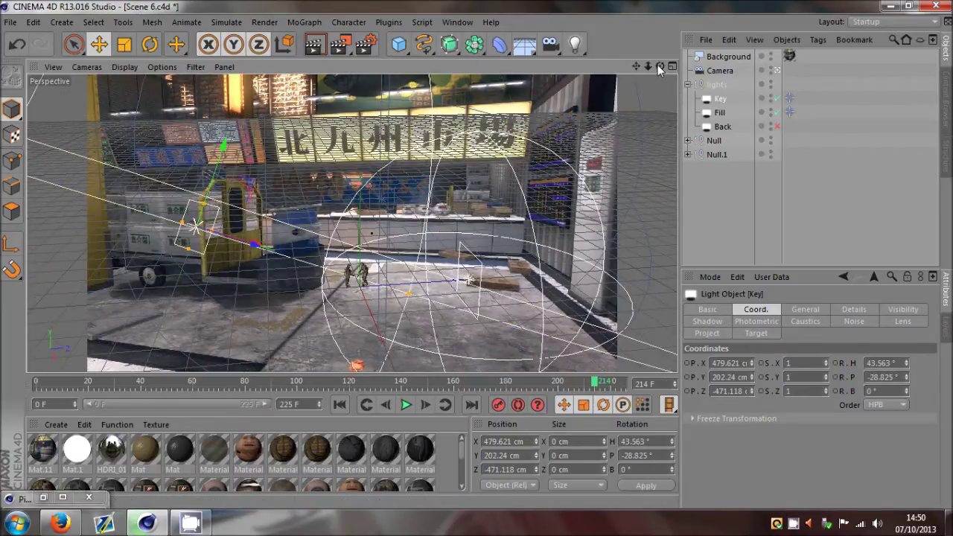
drag(659, 69, 643, 89)
scroll(477, 260, down, 5)
scroll(478, 260, up, 5)
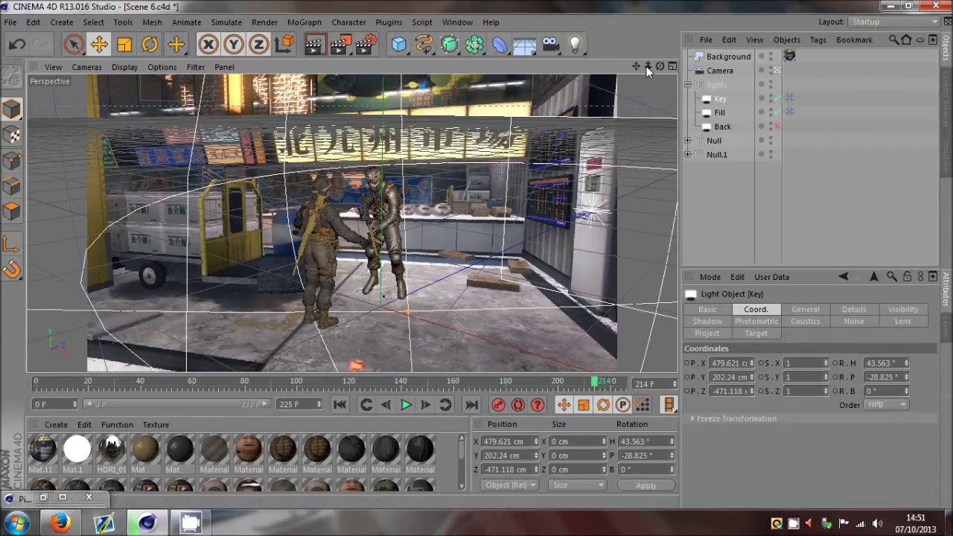
drag(648, 66, 478, 256)
Show the Back light's general settings and temporarily enable the light to inspect its effect on the soldiers.
click(673, 106)
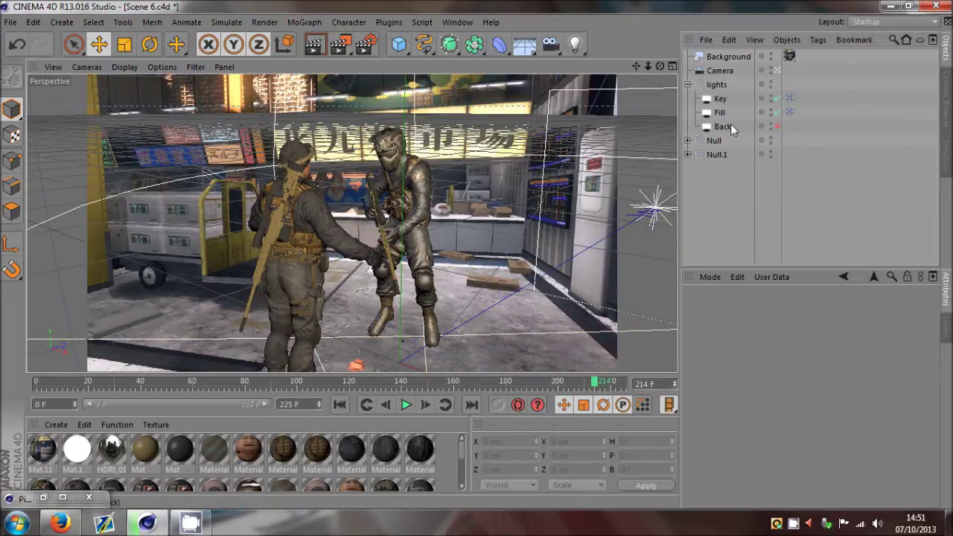
click(752, 127)
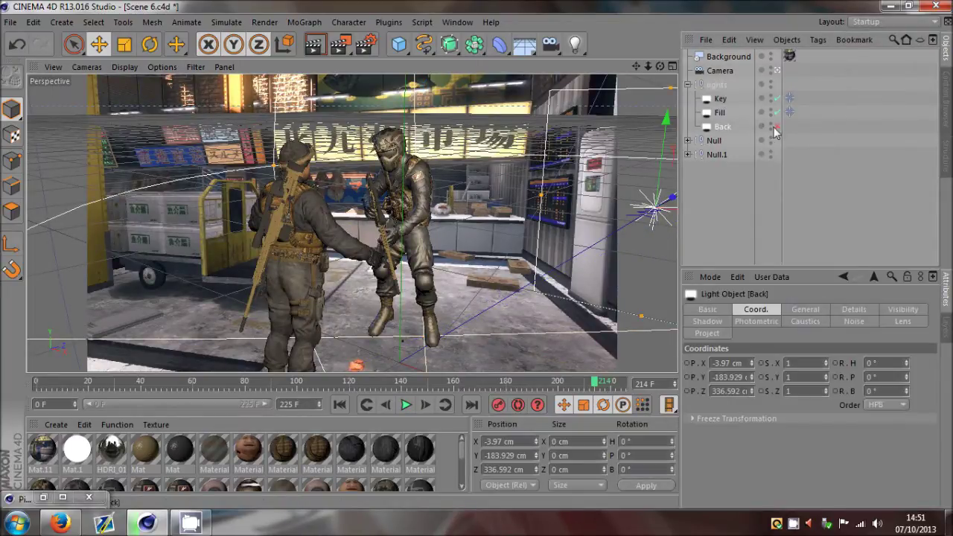
click(806, 312)
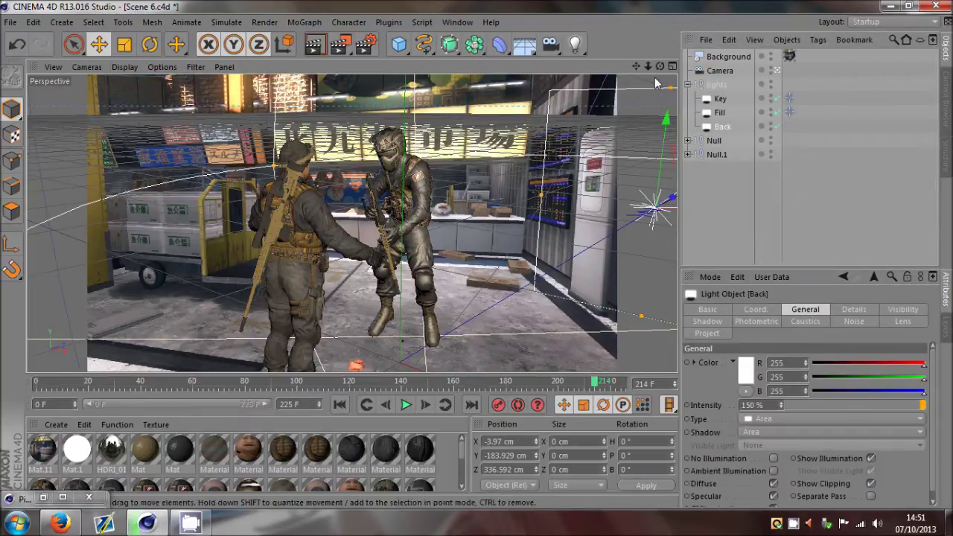
drag(660, 67, 478, 260)
click(777, 127)
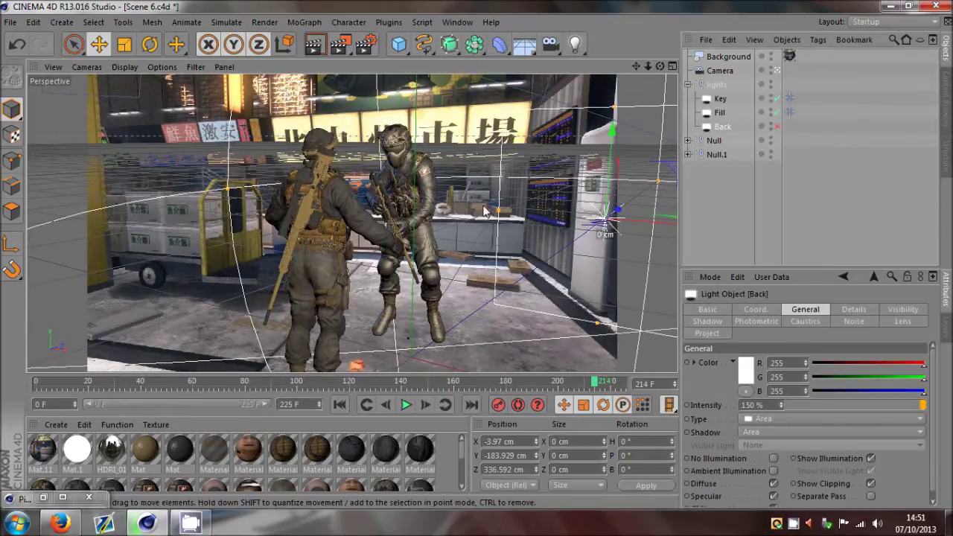
Compare the soldiers' lighting in the viewport with the running render in the Picture Viewer, and go to frame 135.
click(504, 213)
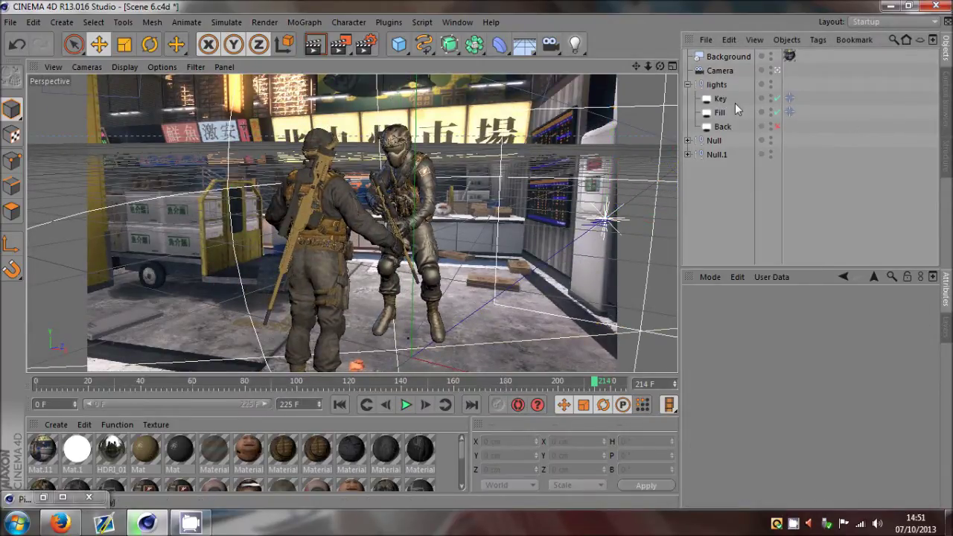
scroll(421, 154, up, 3)
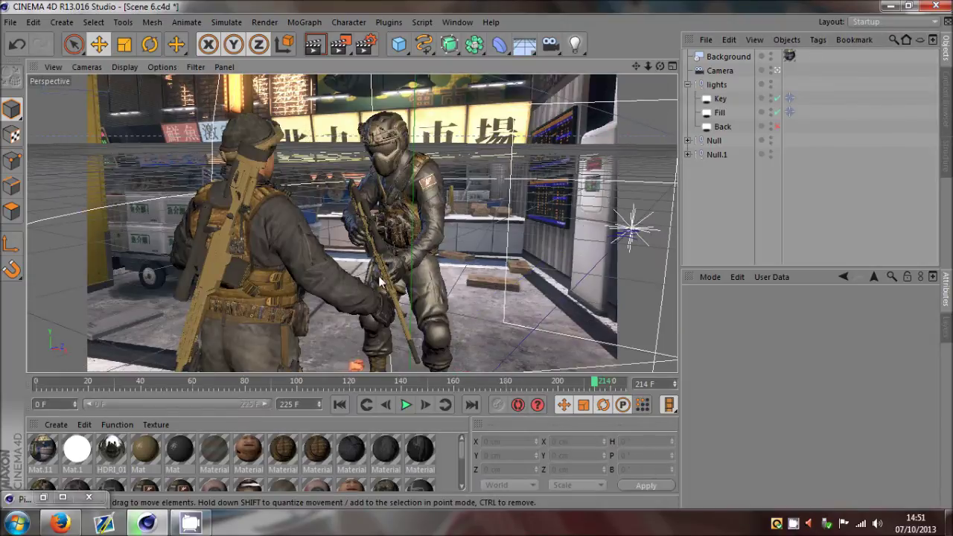
click(43, 498)
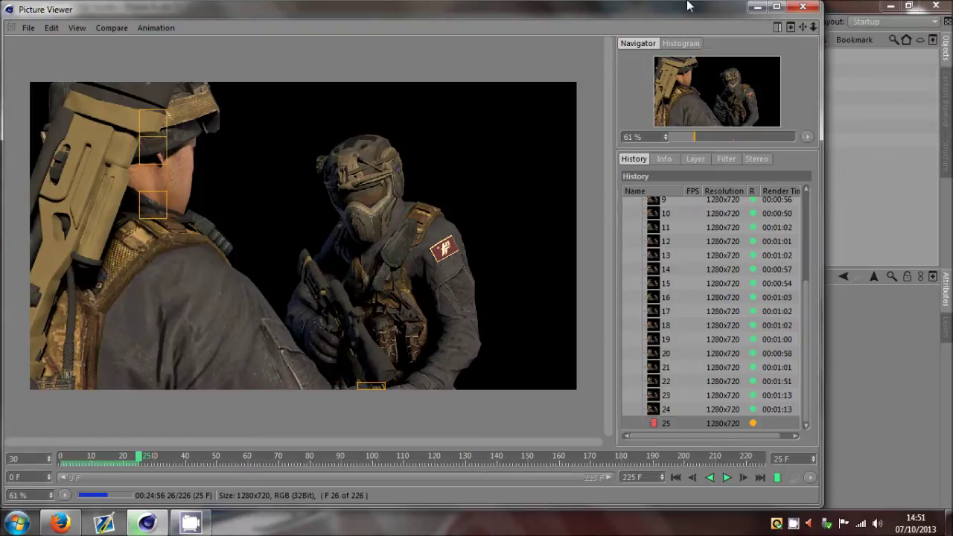
click(758, 6)
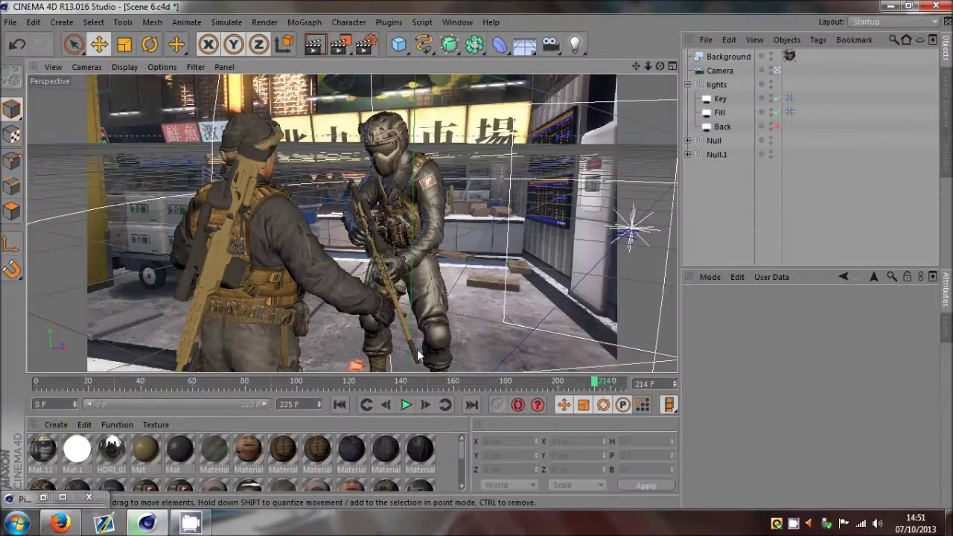
drag(411, 387, 389, 386)
Try a saturated orange colour (255, 158, 0) on the Key light and render the view to preview it.
click(720, 99)
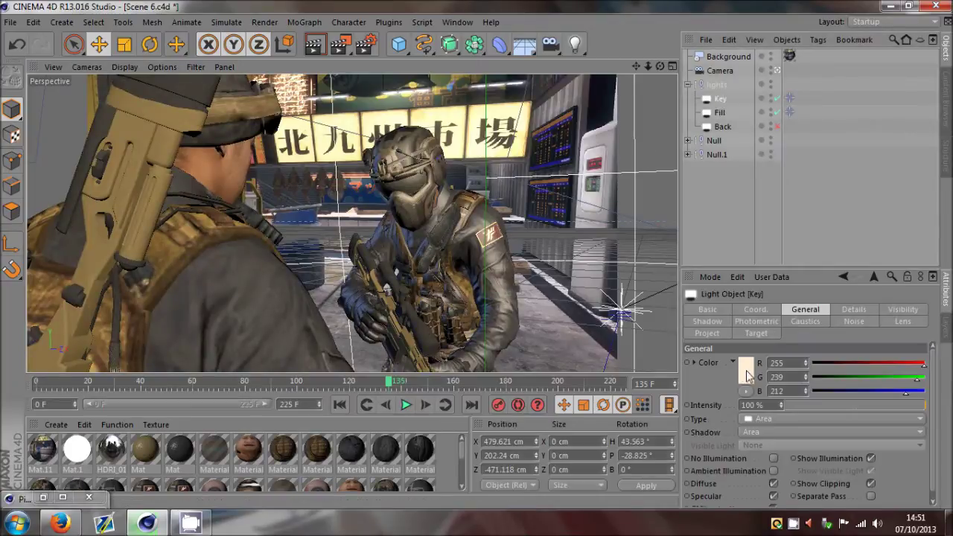
click(743, 368)
drag(746, 370, 753, 321)
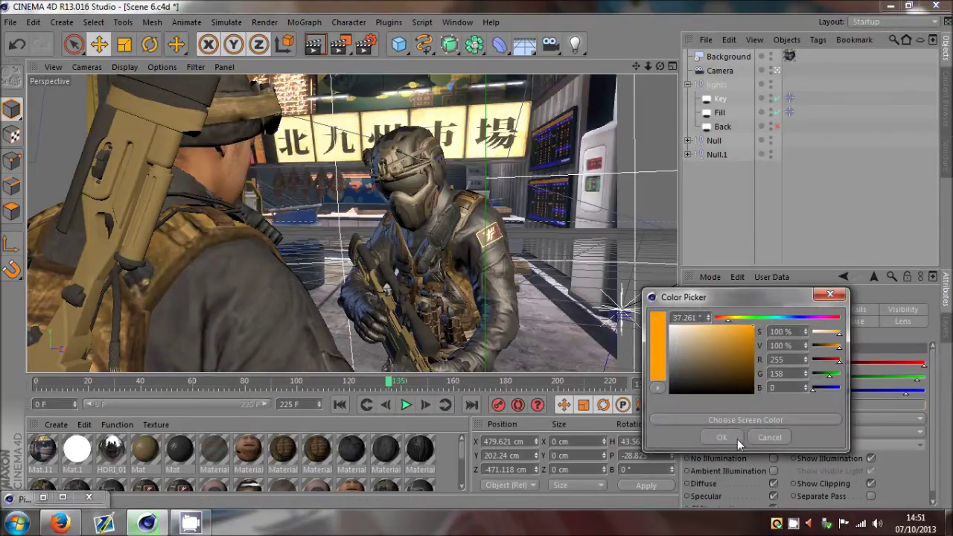
click(726, 437)
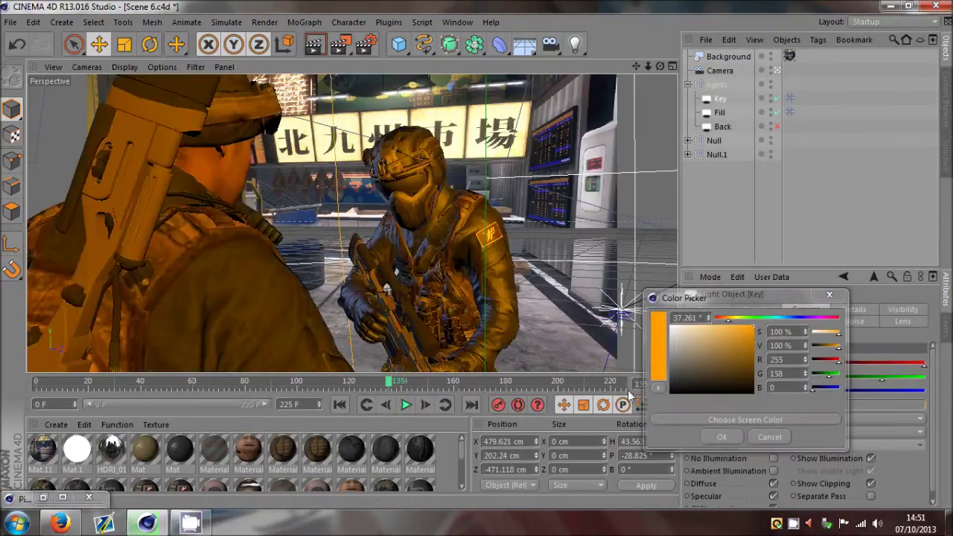
click(313, 46)
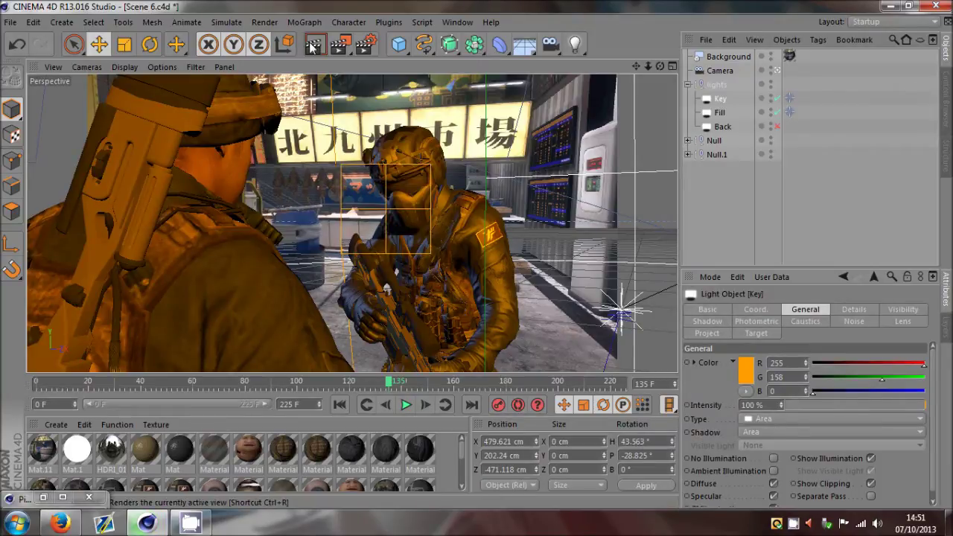
Stop the preview render and undo the Key light's orange colour change.
click(756, 192)
key(ctrl+z)
key(ctrl+z)
Try pure white and a pale warm tint (255, 242, 217) in the Key light's colour picker.
click(749, 369)
click(747, 369)
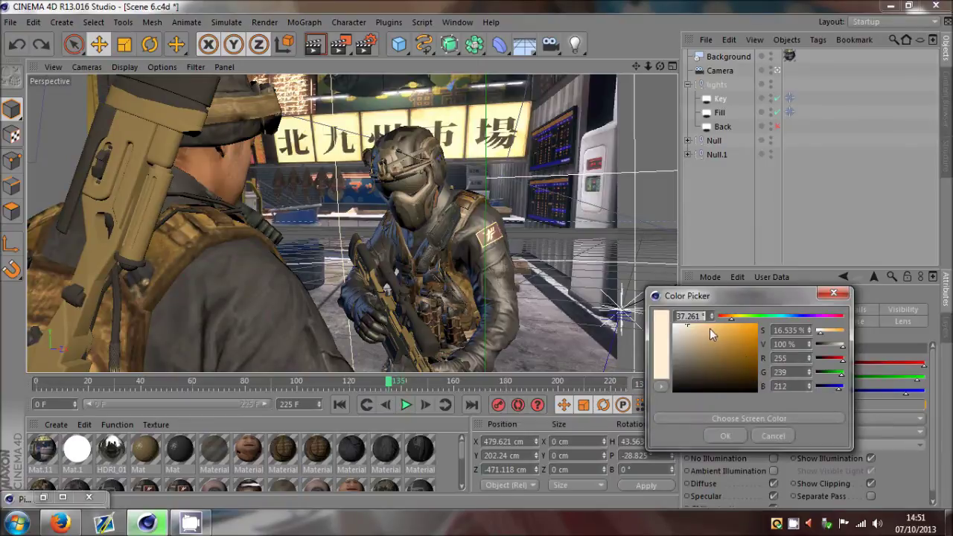
drag(731, 292, 833, 202)
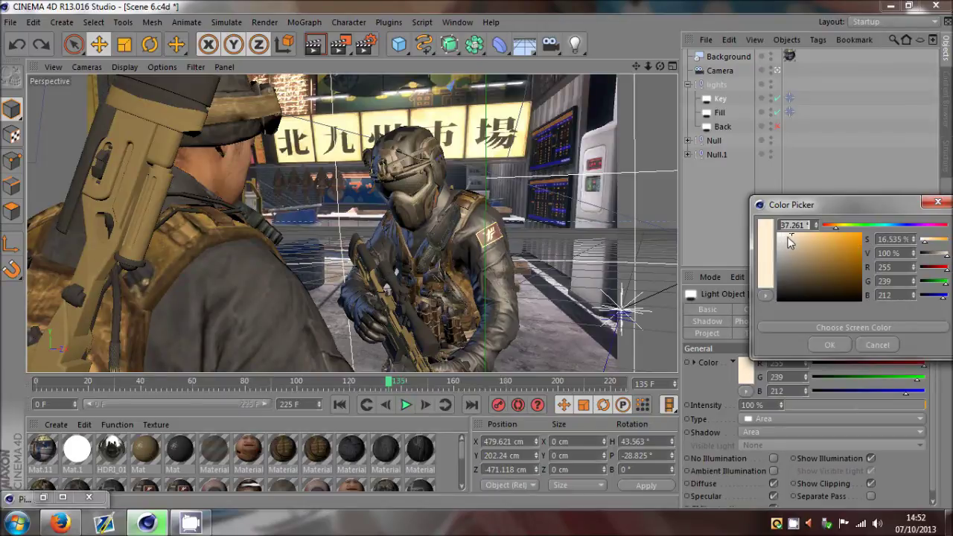
drag(788, 237, 777, 234)
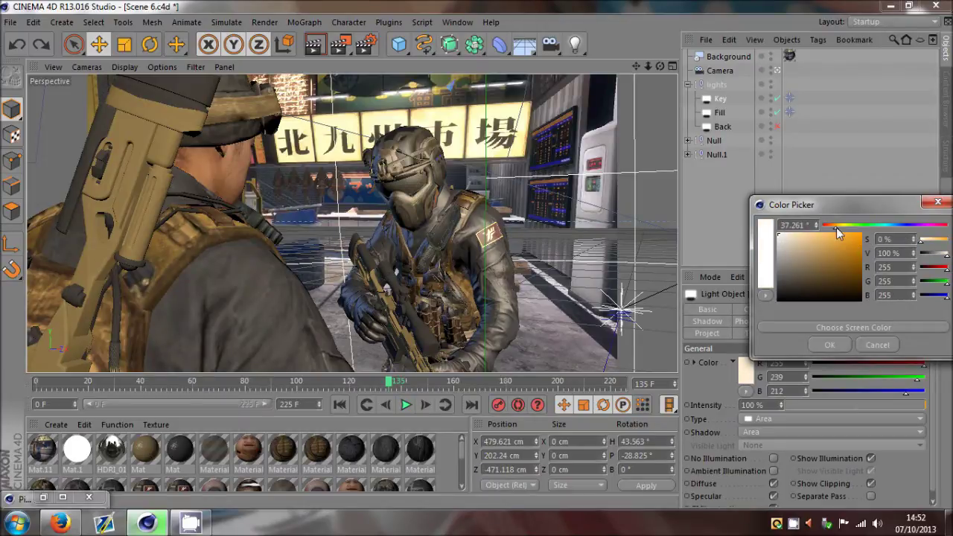
drag(840, 226, 792, 234)
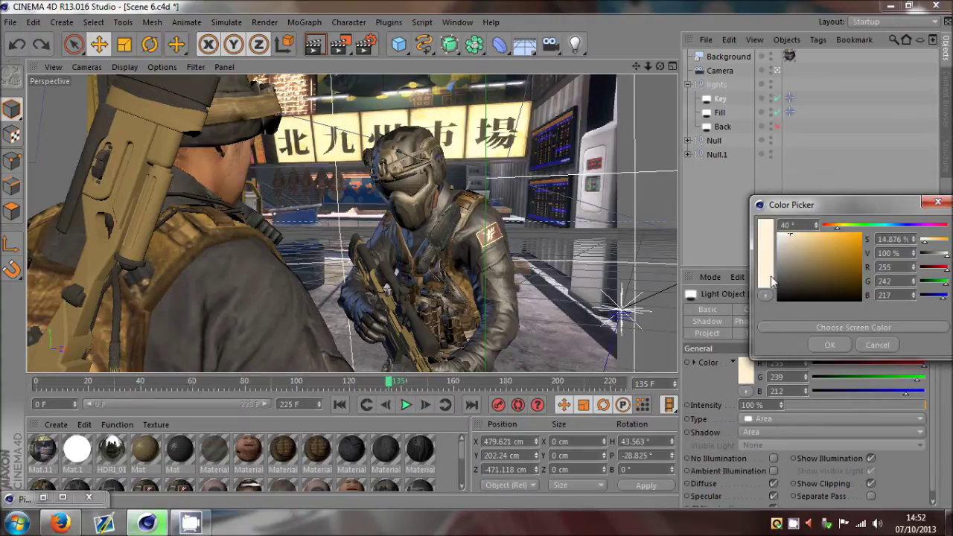
click(828, 345)
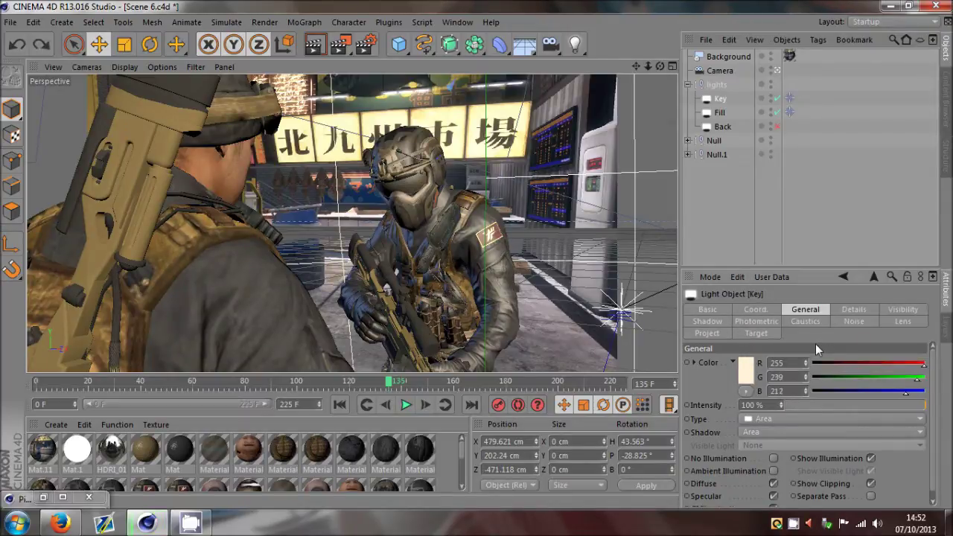
Render a preview of the current view and compare the Key light's effect with the render in the Picture Viewer.
click(547, 279)
click(723, 97)
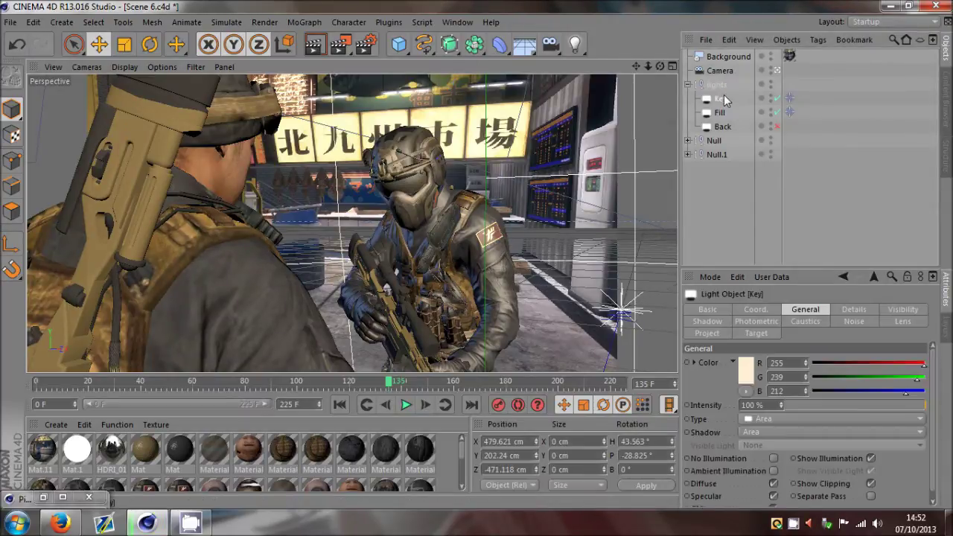
click(646, 104)
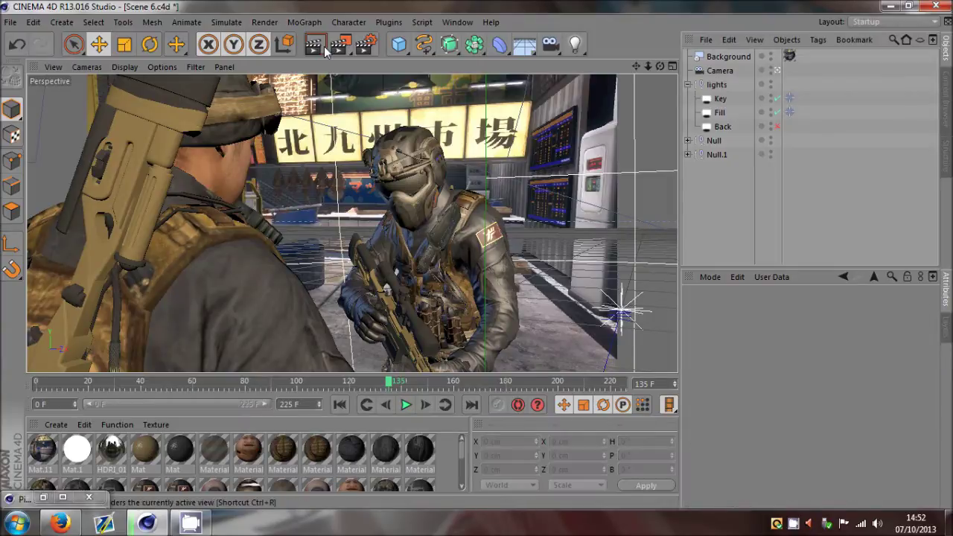
click(324, 47)
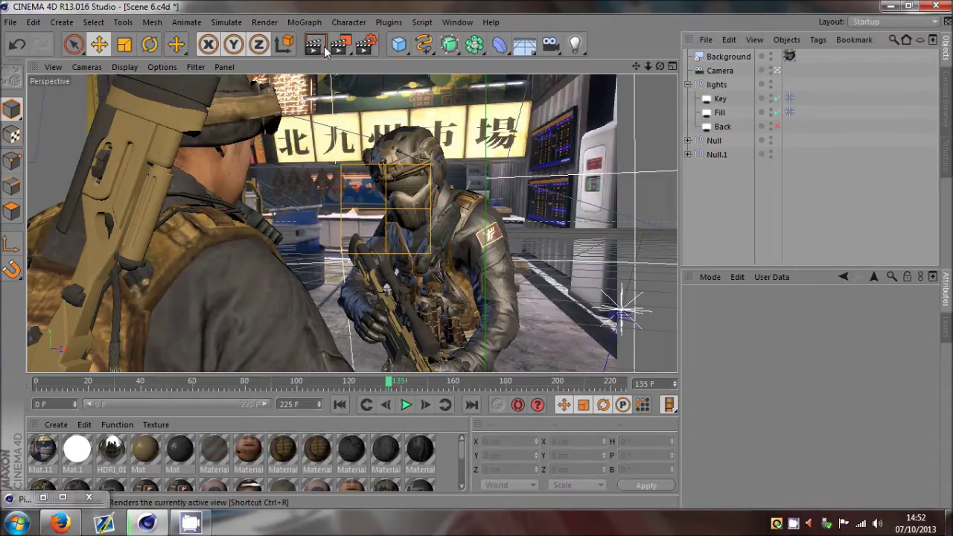
click(44, 497)
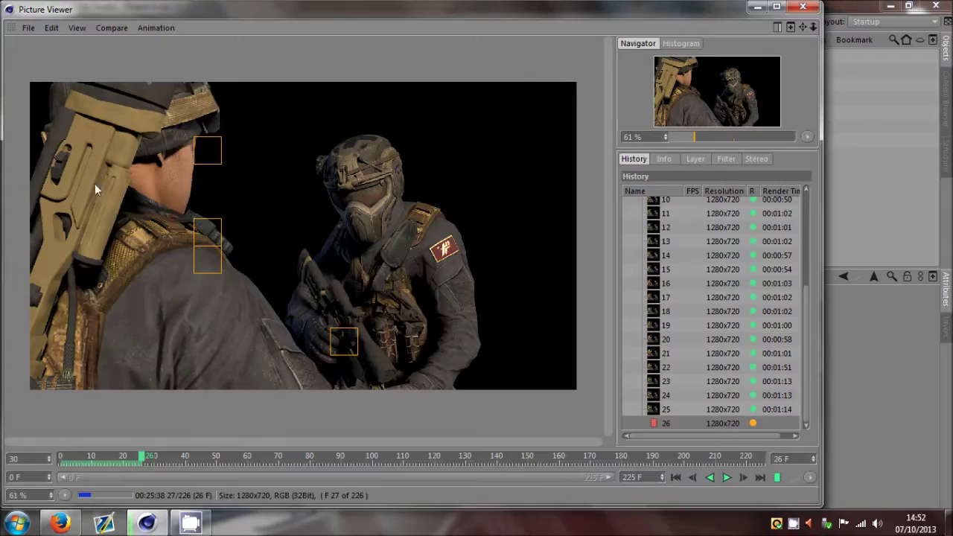
click(757, 7)
Check the Key light's colour settings and examine how the light falls on both soldiers in the running render.
click(720, 98)
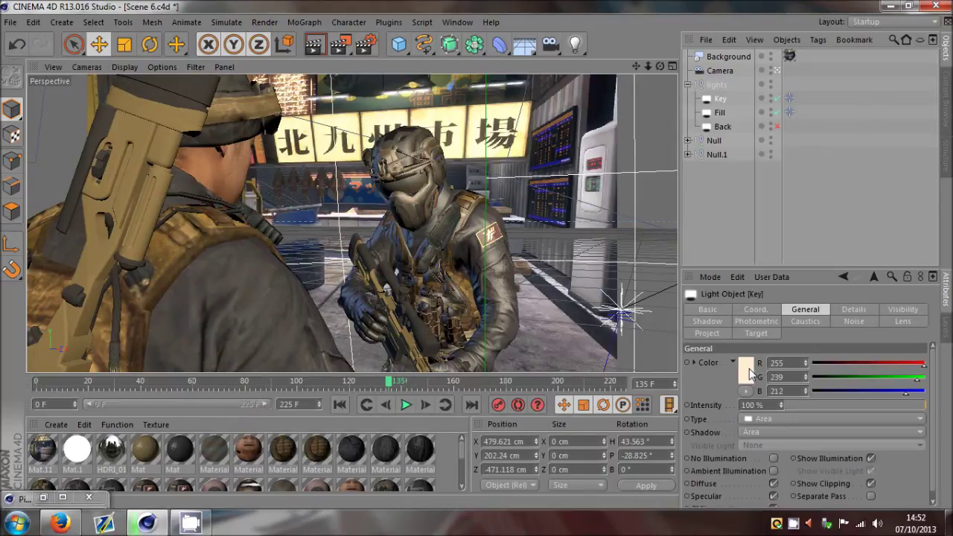
click(755, 205)
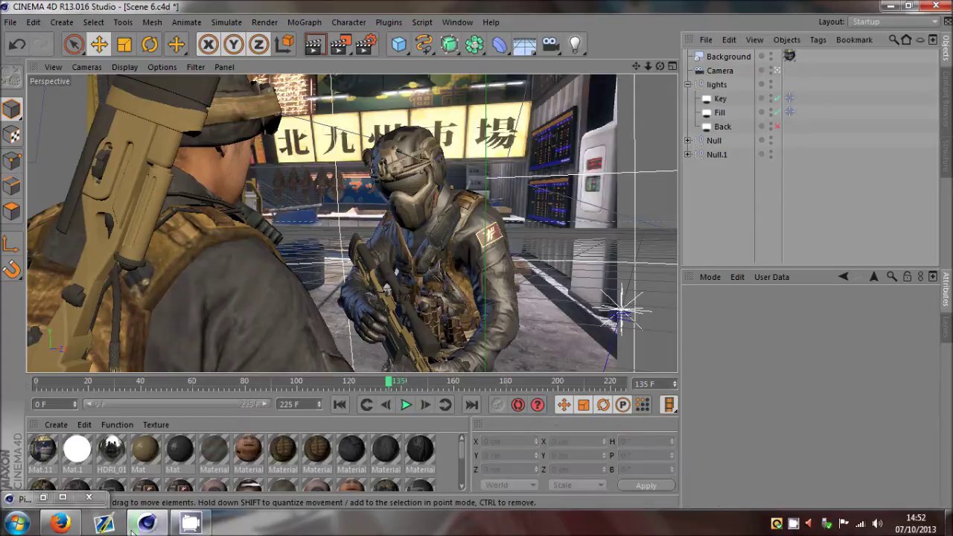
click(43, 497)
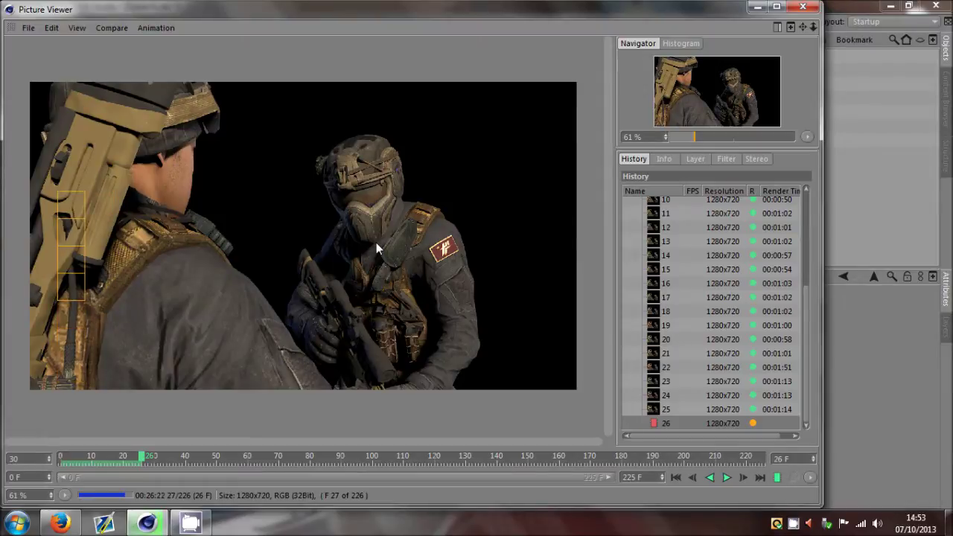
click(758, 8)
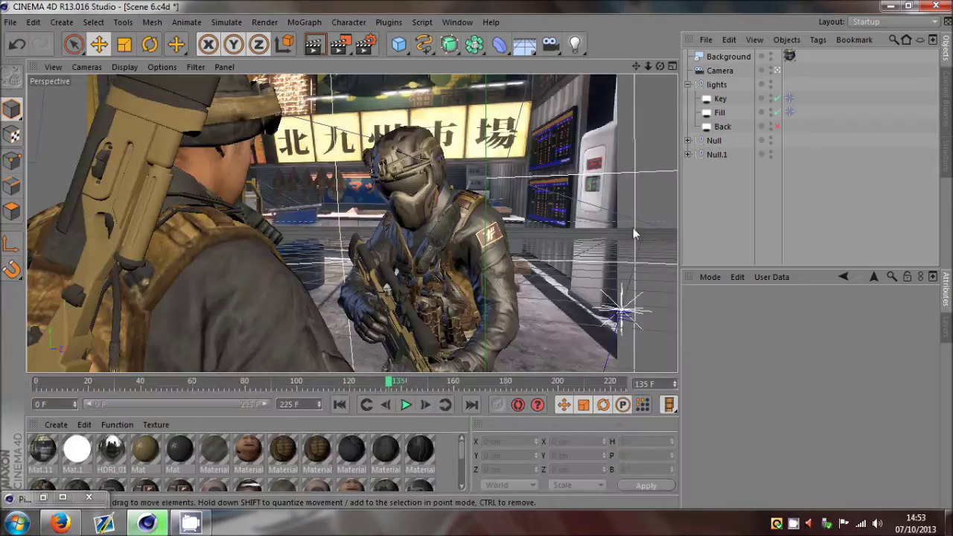
Show the Fill light's general settings and examine its tint up close on the facing soldier's arm and glove in the Picture Viewer render.
click(720, 114)
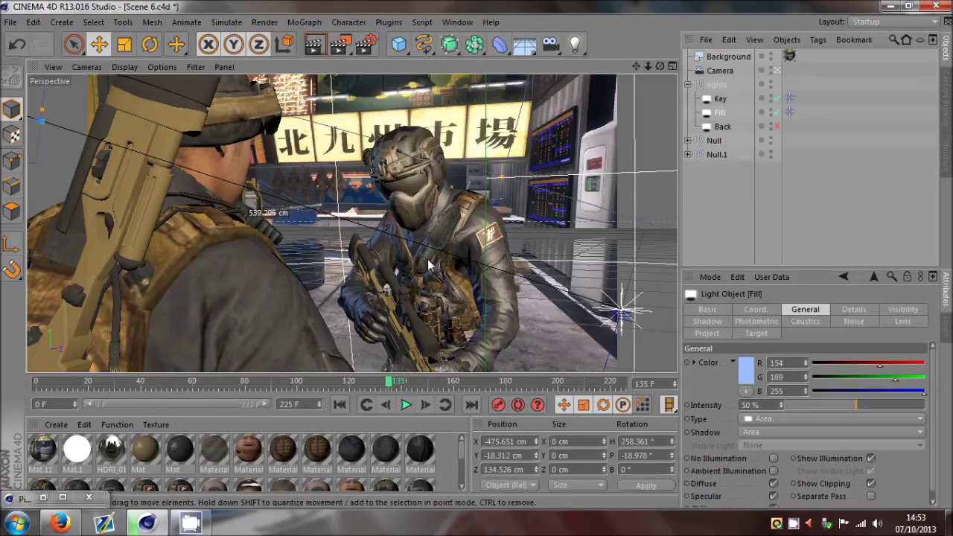
click(44, 497)
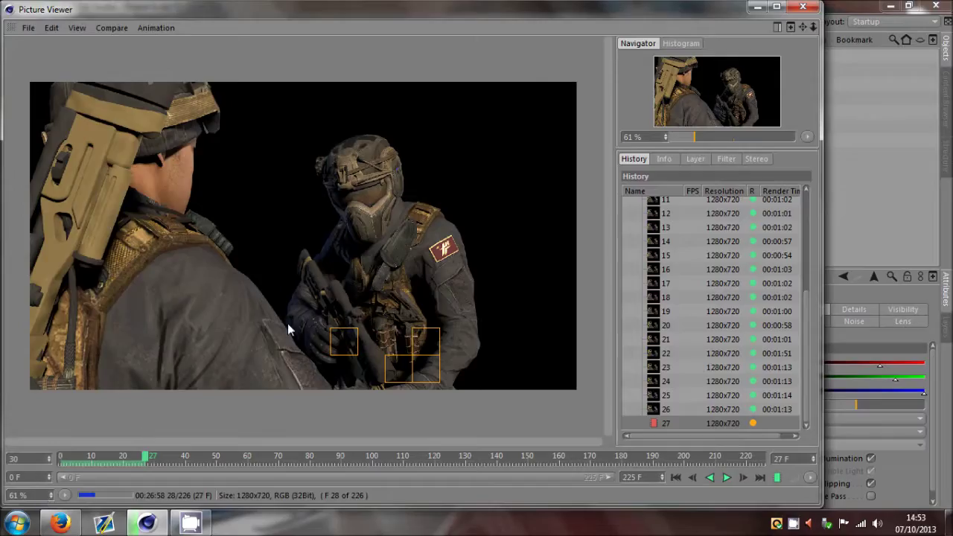
scroll(309, 298, up, 1)
scroll(309, 297, up, 2)
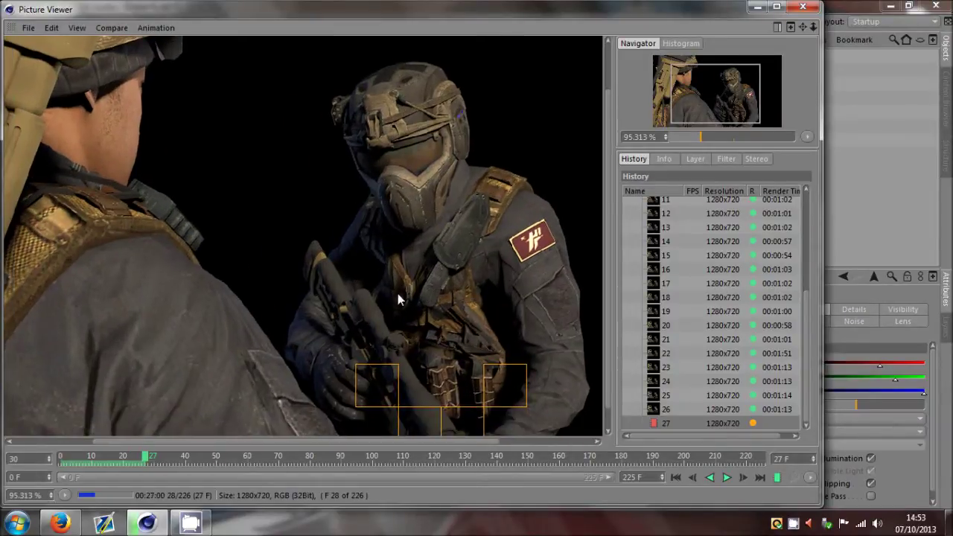
drag(316, 277, 158, 249)
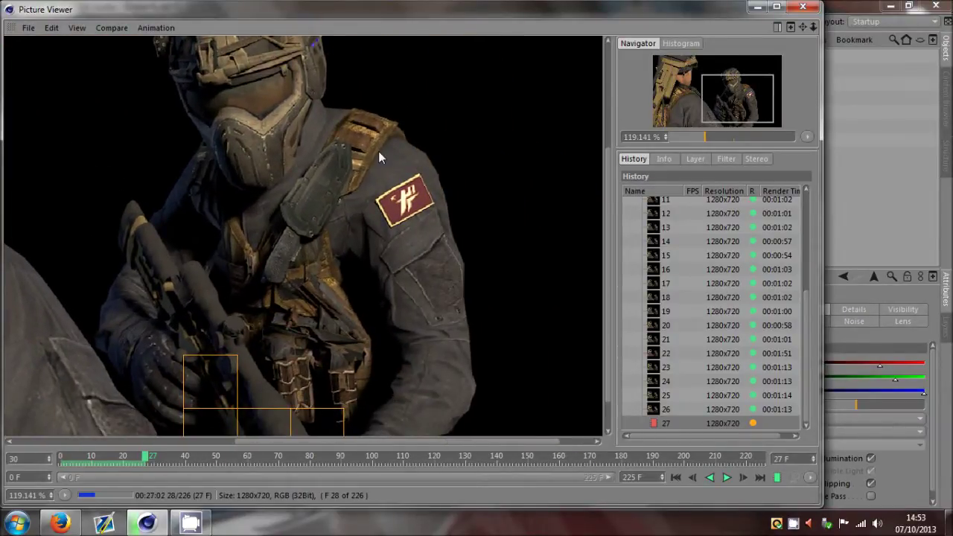
drag(377, 186, 504, 159)
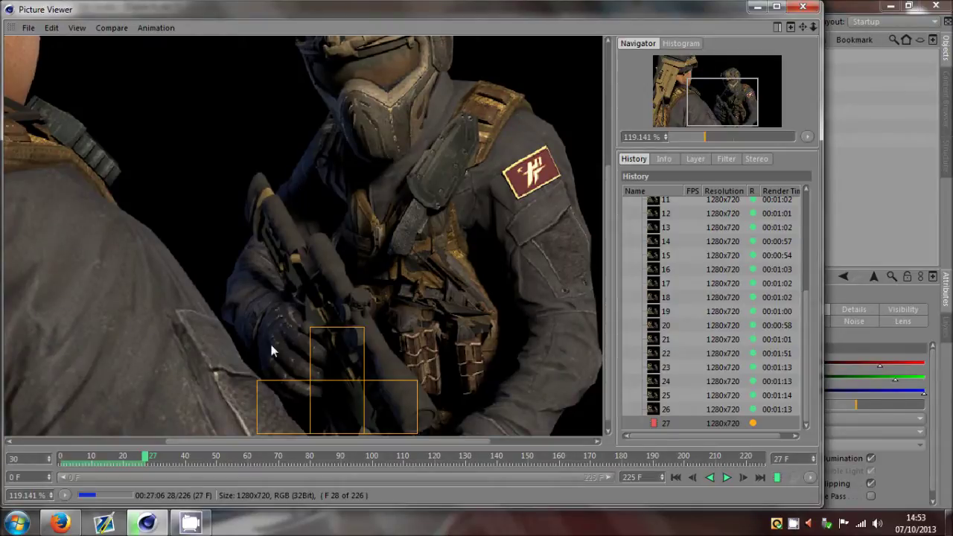
scroll(251, 340, up, 4)
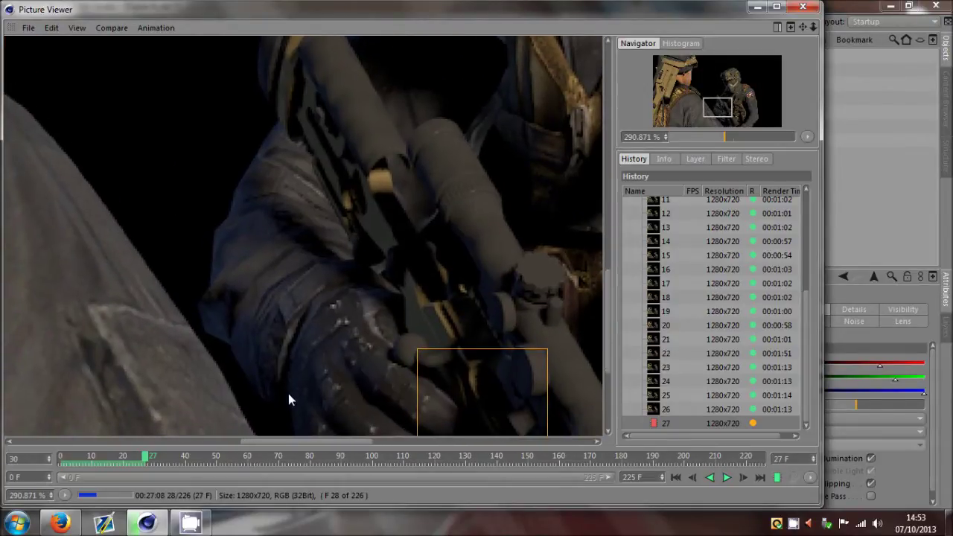
scroll(289, 356, down, 6)
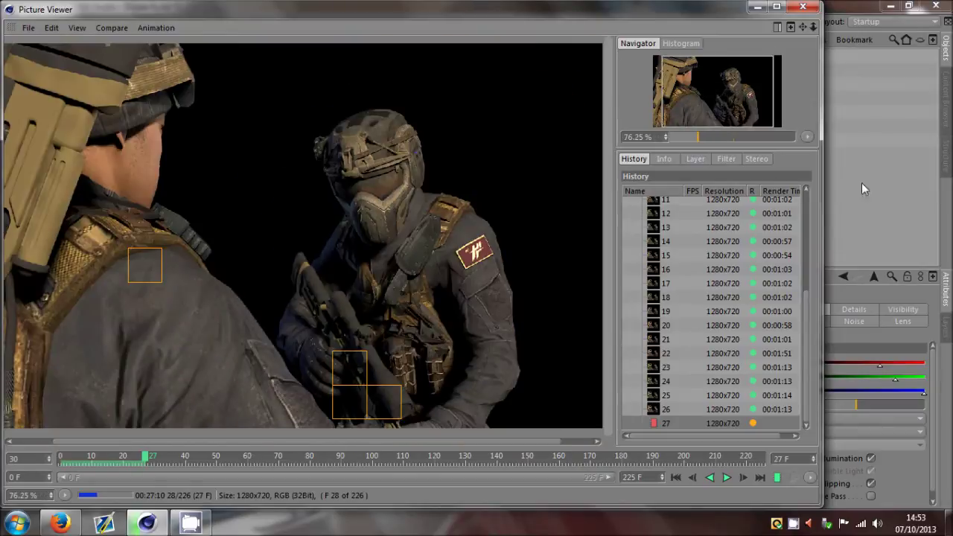
scroll(321, 245, down, 2)
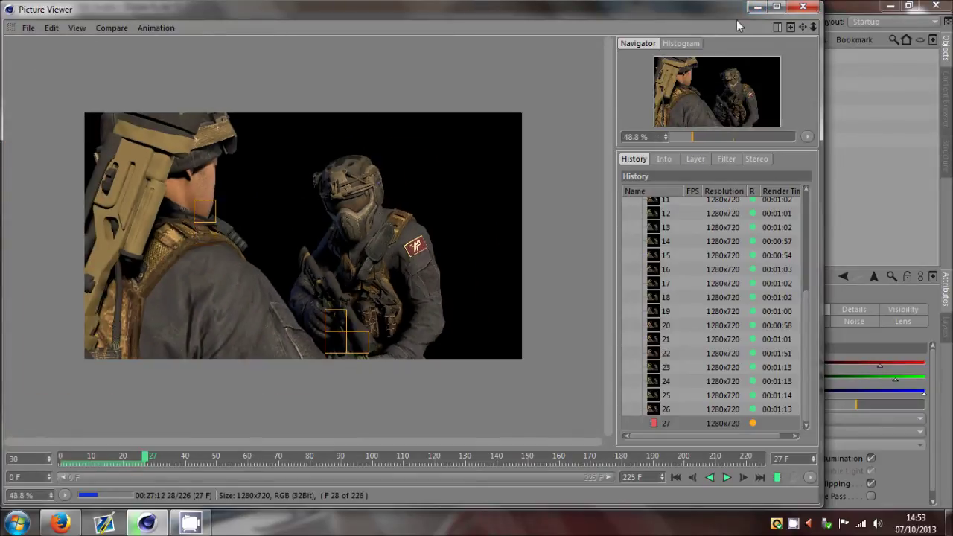
click(757, 7)
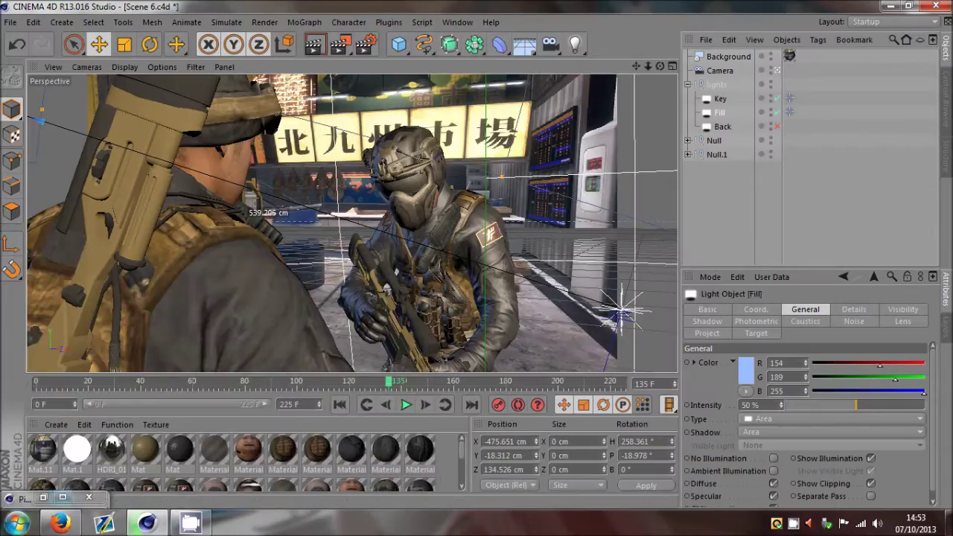
Examine the facing soldier's shadow side in the render again, and compare it with the Fill light's settings and wider scene view.
click(44, 497)
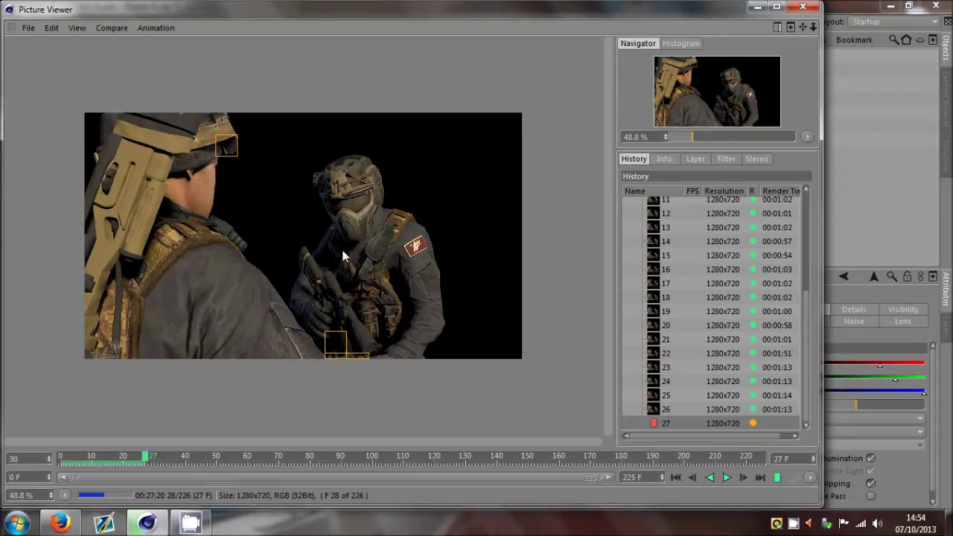
scroll(333, 366, up, 5)
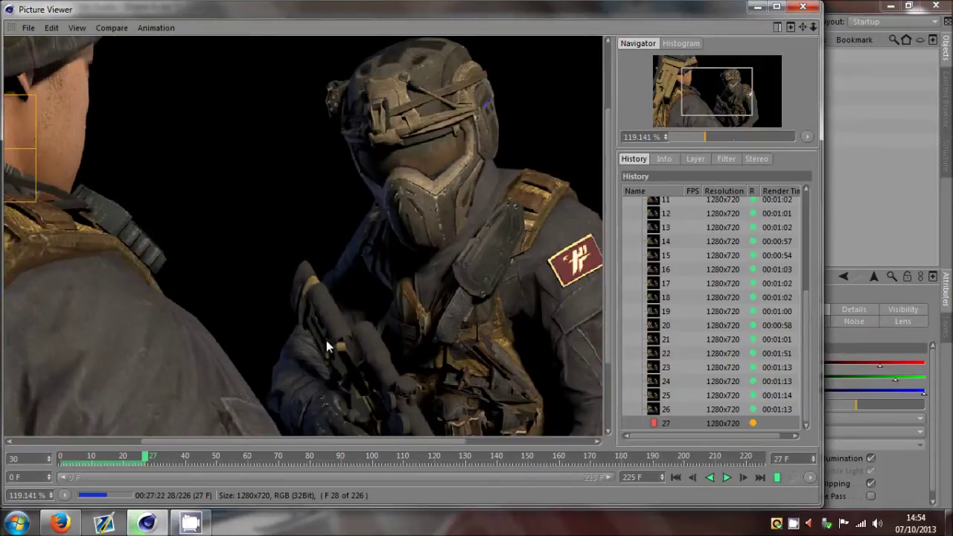
scroll(436, 252, down, 4)
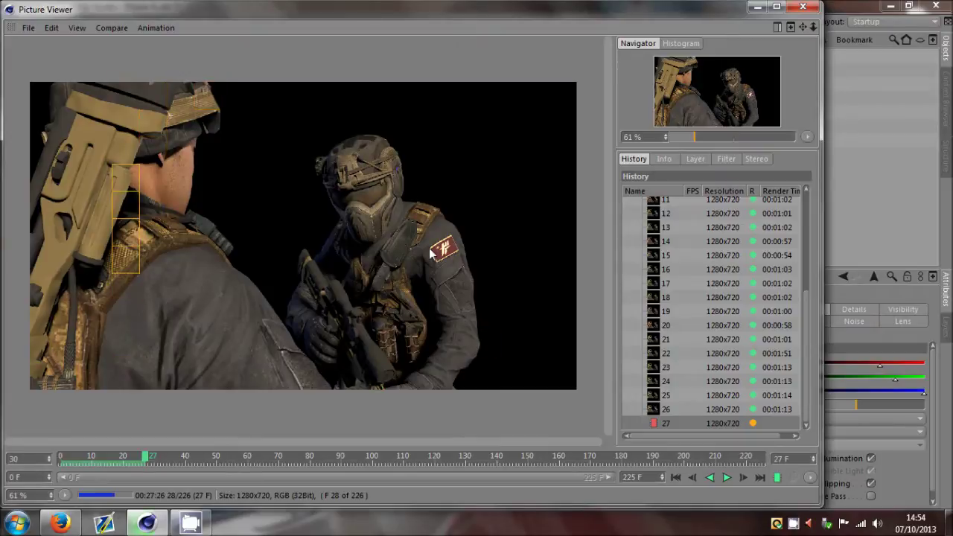
click(755, 7)
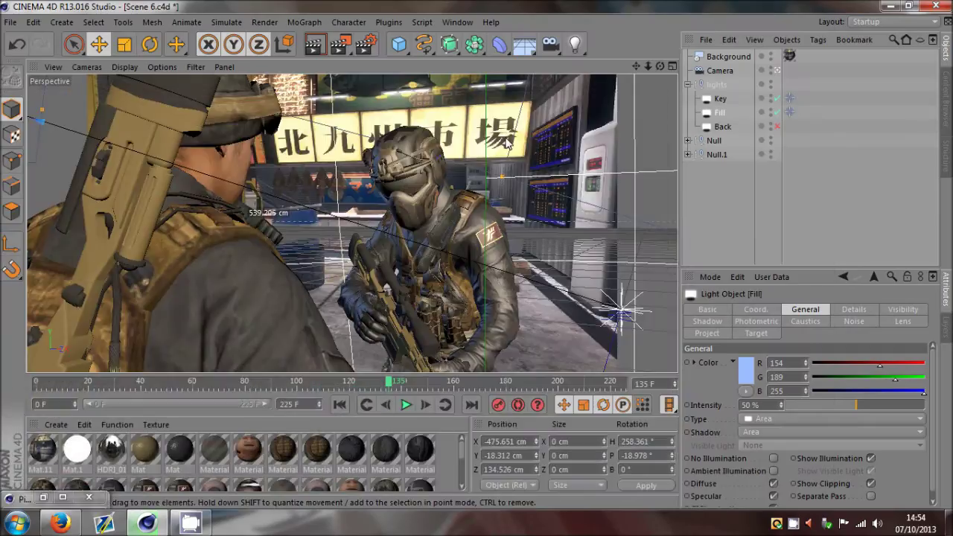
scroll(411, 239, down, 1)
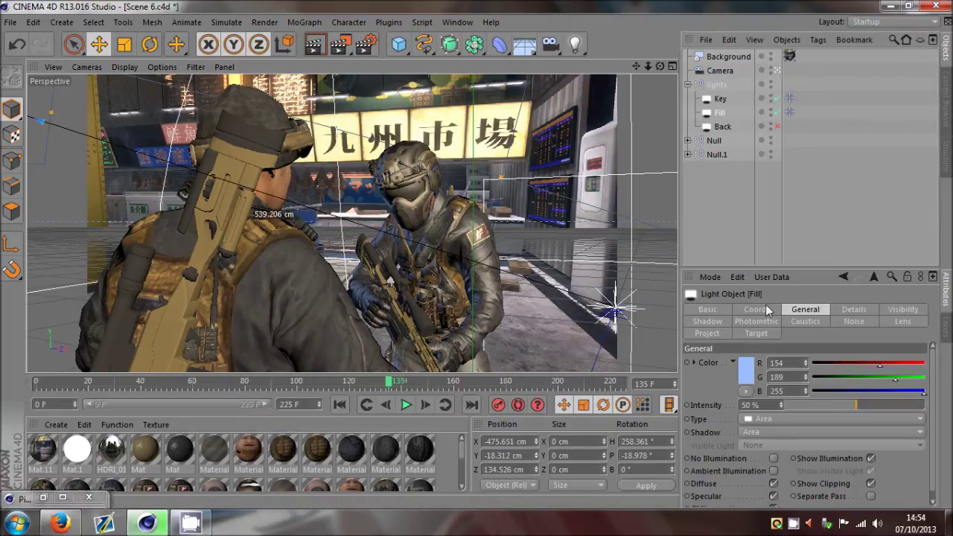
Deselect the Fill light and hide the Background object in the viewport.
click(769, 419)
click(724, 120)
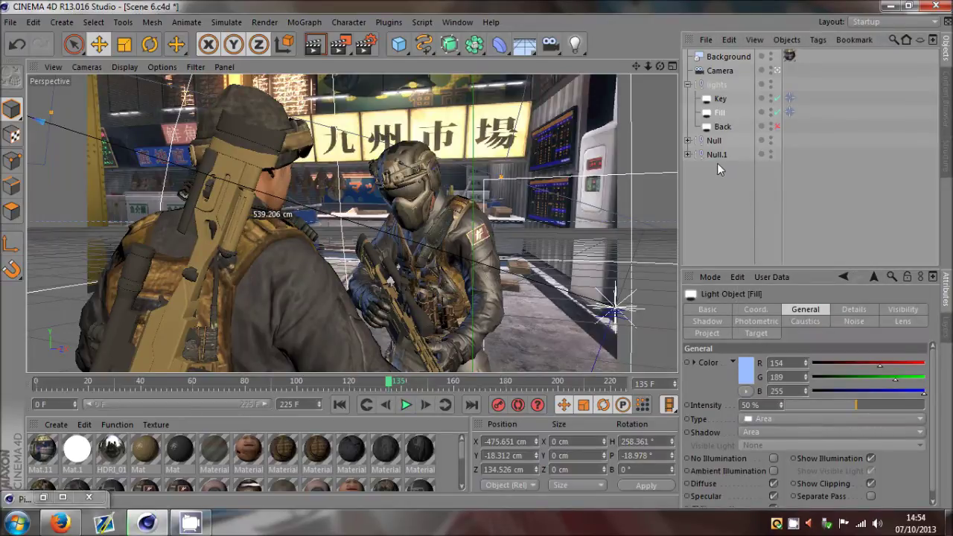
click(725, 196)
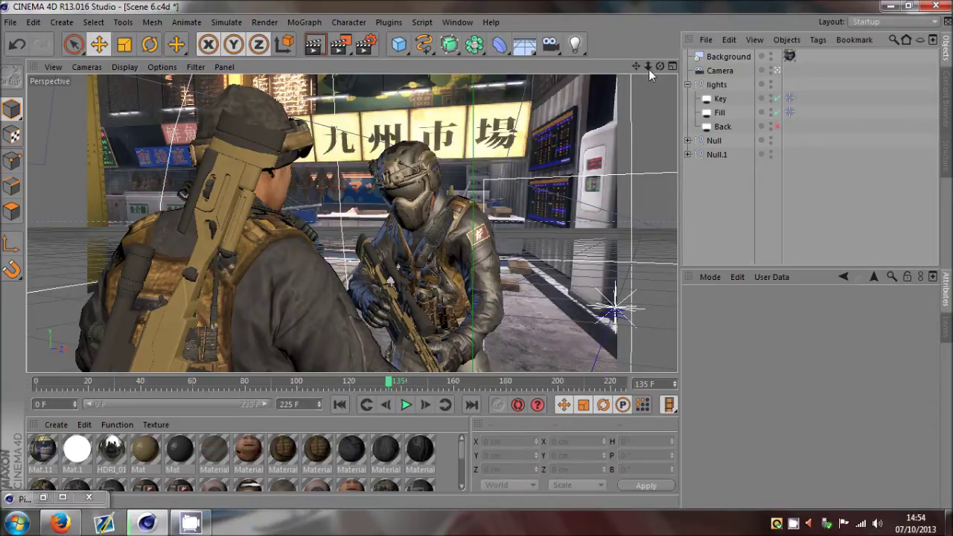
drag(648, 67, 478, 259)
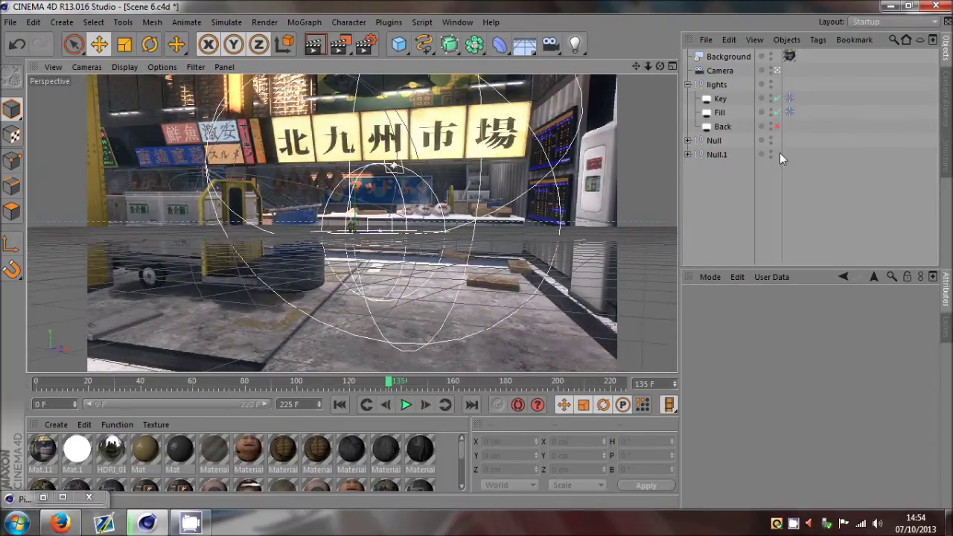
click(770, 55)
click(771, 54)
Examine the lights' placement around the soldiers from several angles and compare it with the Picture Viewer render.
drag(659, 67, 478, 254)
scroll(320, 200, up, 3)
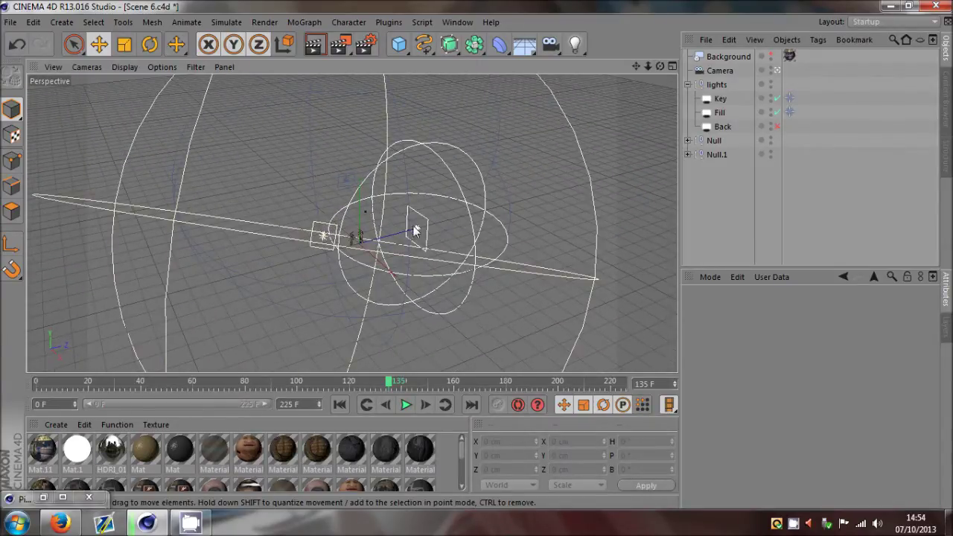
drag(659, 66, 477, 254)
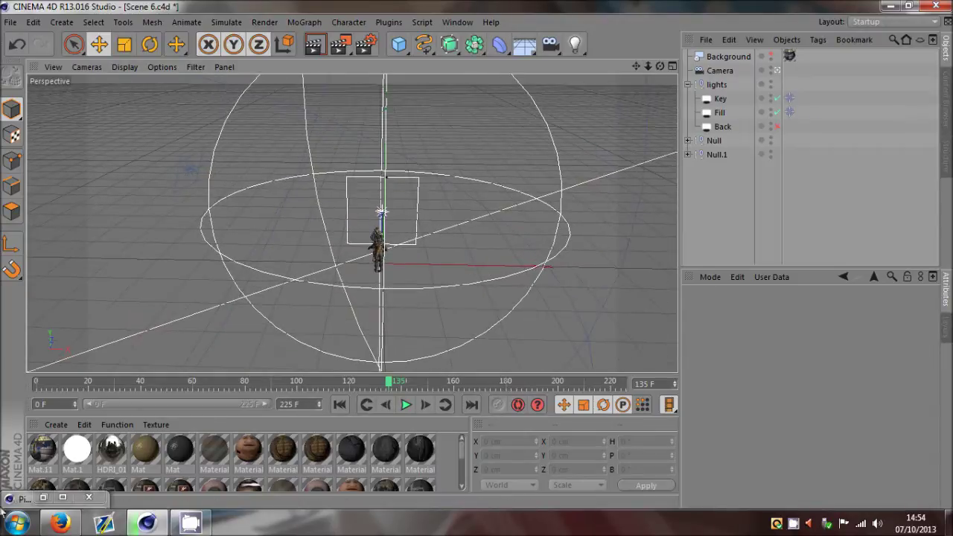
click(43, 497)
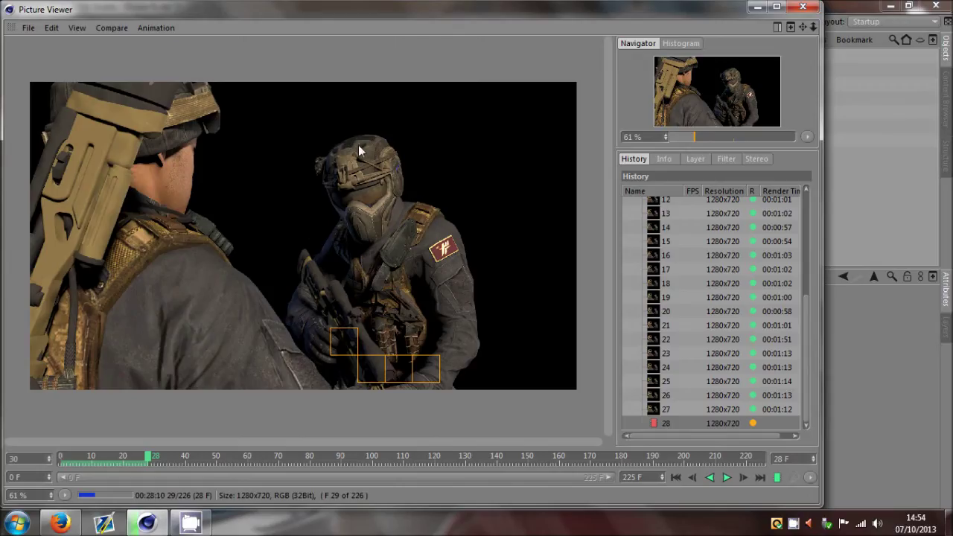
click(757, 6)
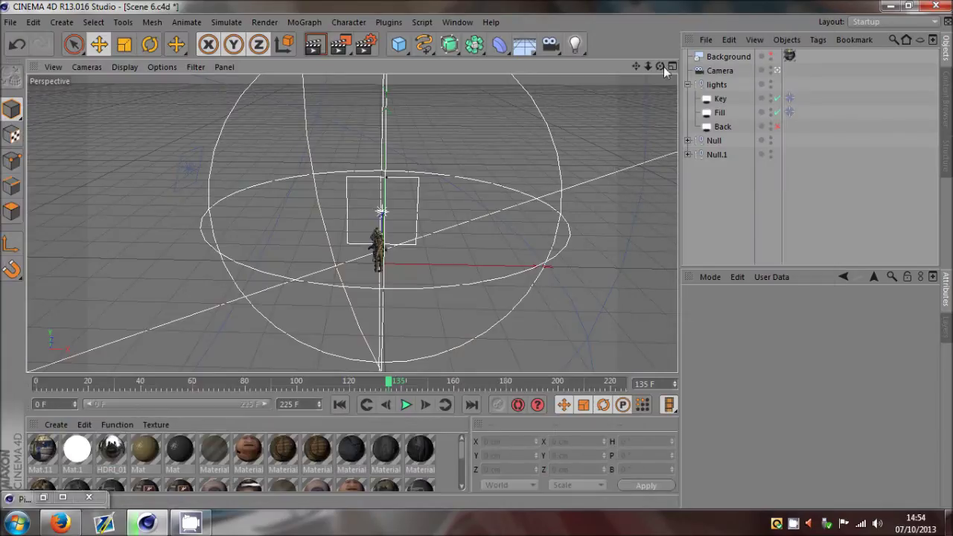
Inspect the soldiers' lighting from a distance and up close in the scene, and check it against the running render again.
alt+drag(477, 254, 603, 283)
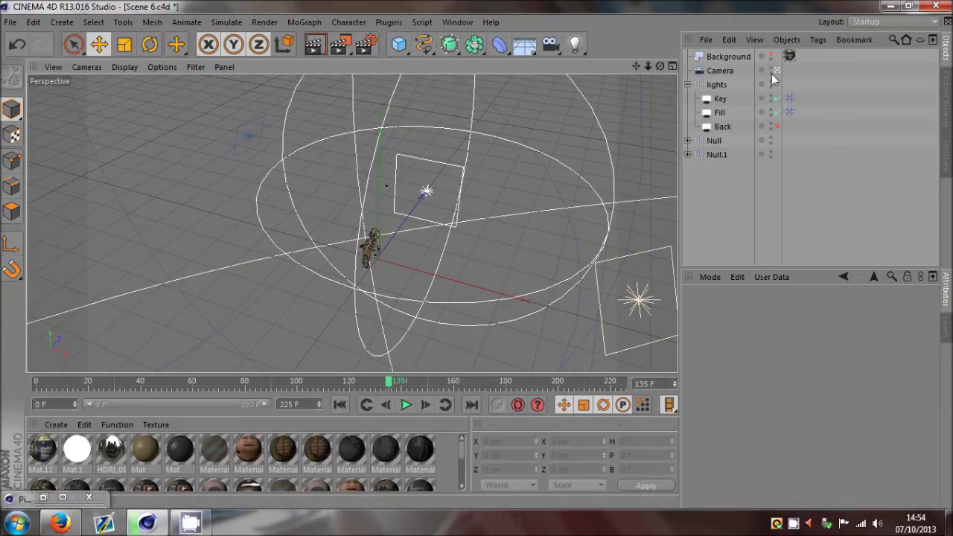
alt+drag(477, 259, 374, 216)
scroll(353, 175, up, 5)
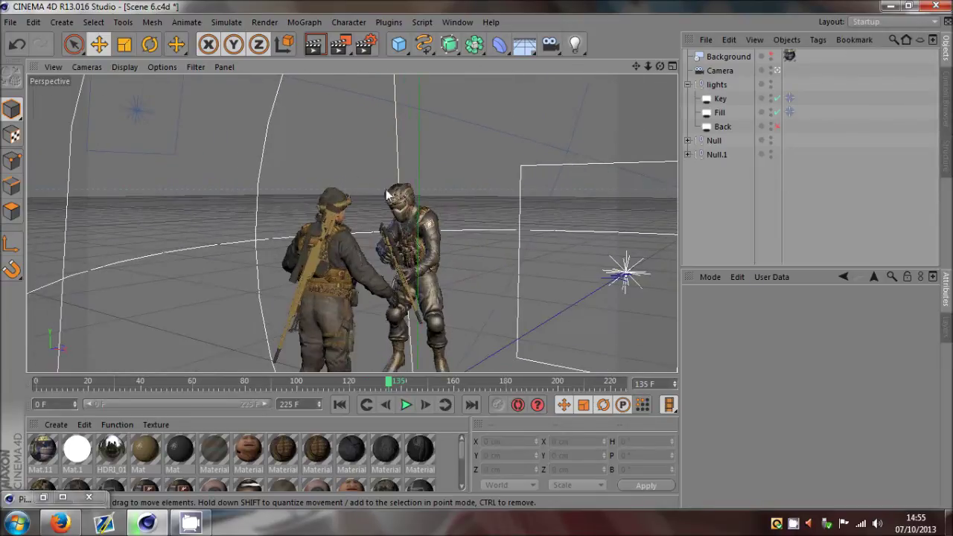
drag(649, 67, 477, 254)
scroll(370, 235, up, 1)
scroll(370, 234, up, 5)
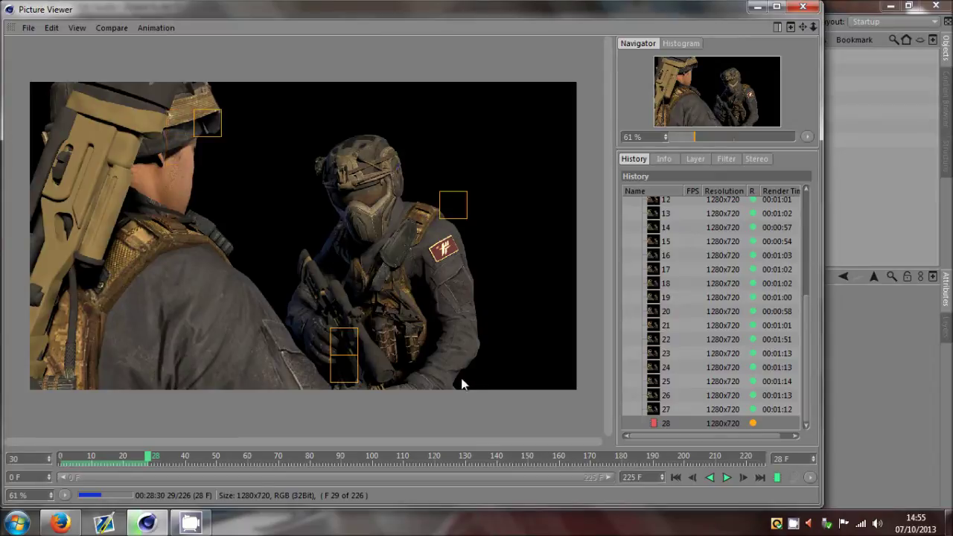
click(757, 7)
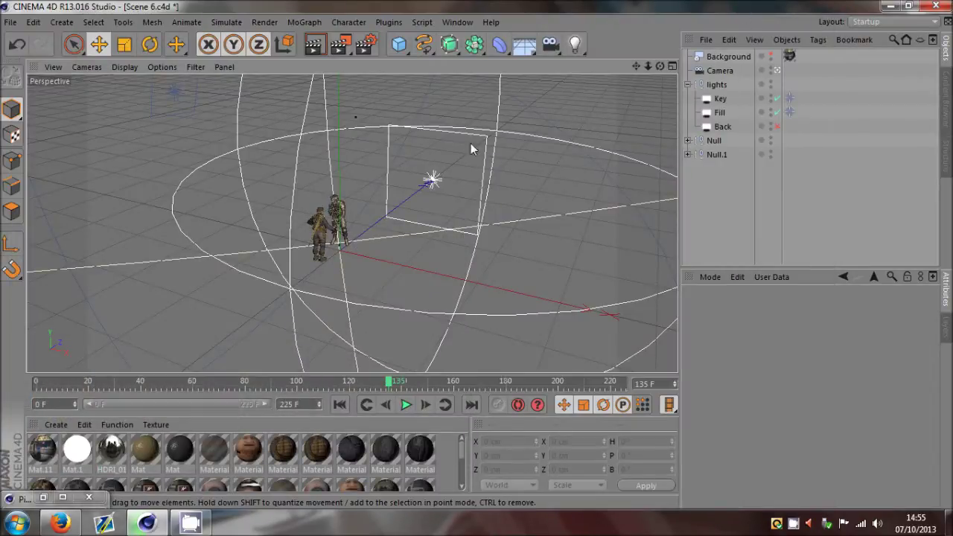
Go through the Key, Fill and Back lights to compare their positions around the soldiers and their general settings.
scroll(399, 187, up, 1)
scroll(400, 187, down, 1)
drag(637, 66, 484, 262)
click(703, 97)
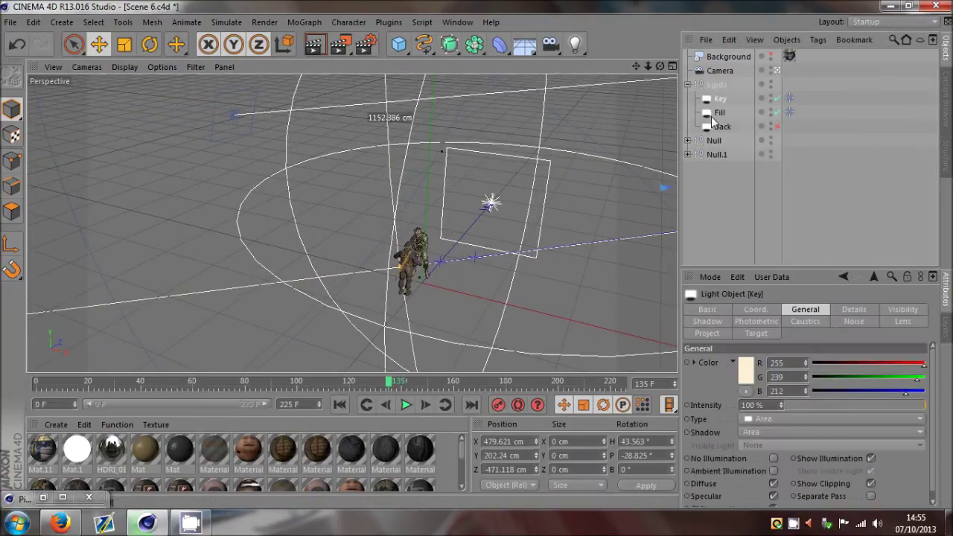
click(719, 112)
click(722, 126)
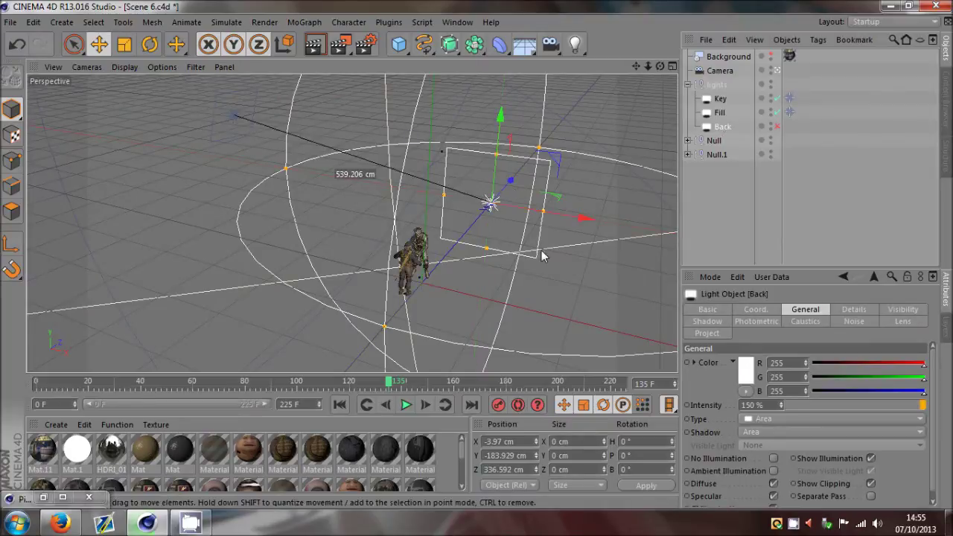
click(747, 182)
click(720, 99)
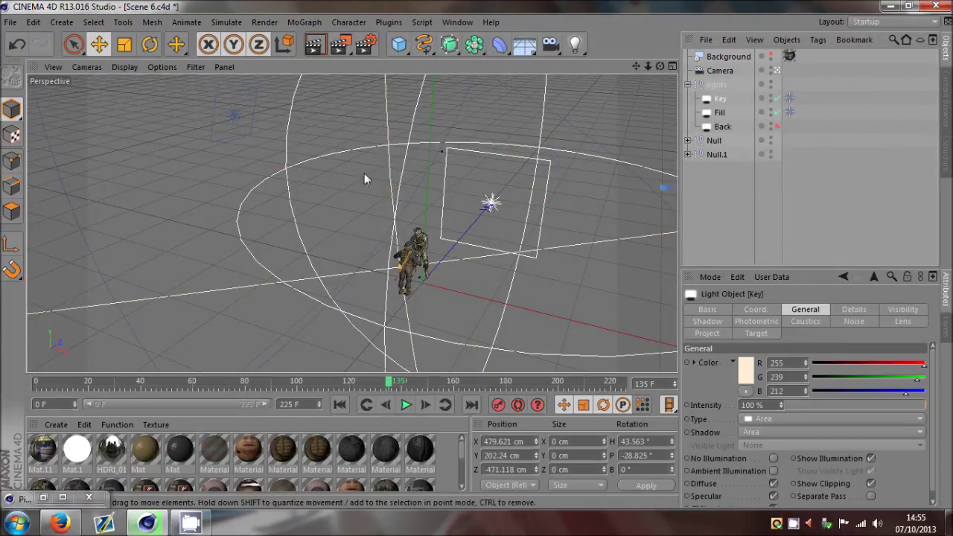
Check the Key light's effect in the Picture Viewer render, and review the Fill light's intensity setting.
click(43, 497)
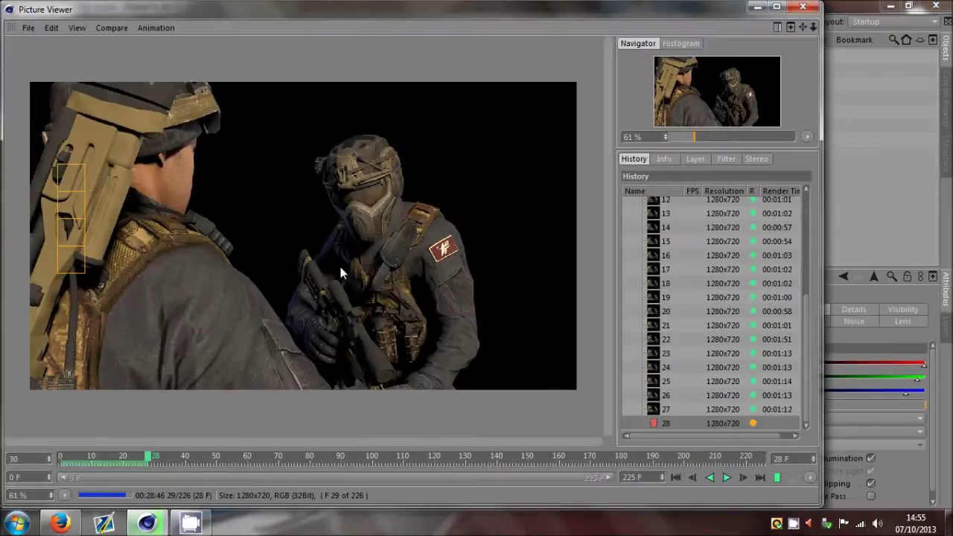
click(757, 8)
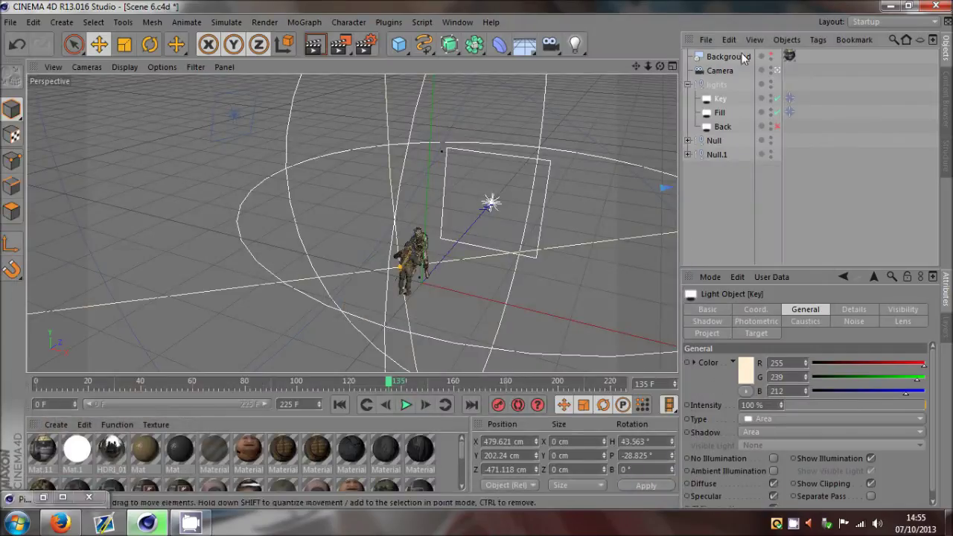
click(720, 113)
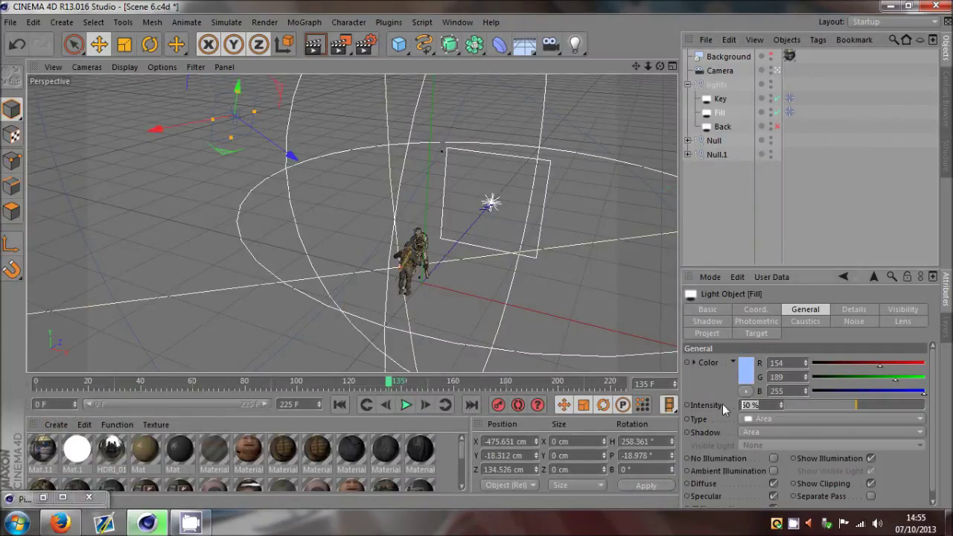
Enable the Back light and select the Key, Fill and Back lights together.
click(823, 213)
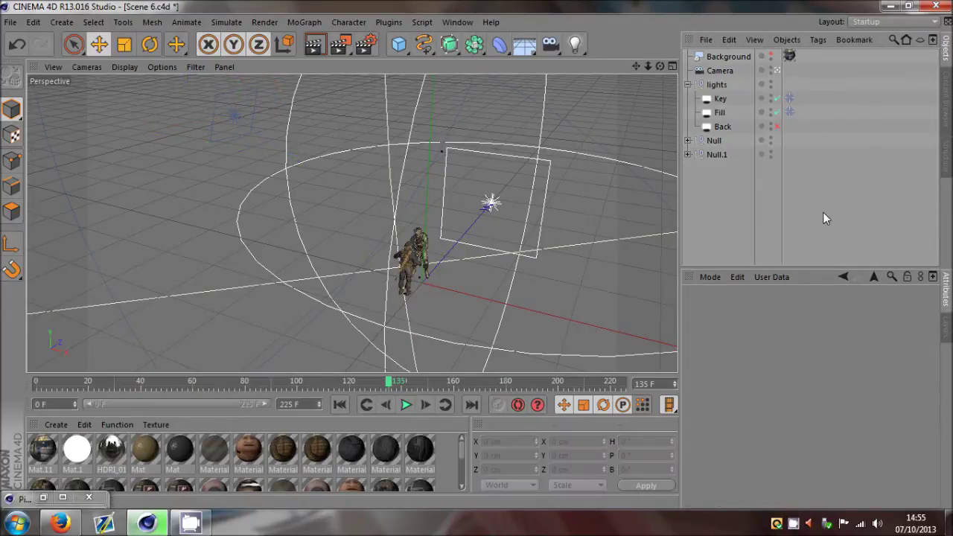
click(722, 126)
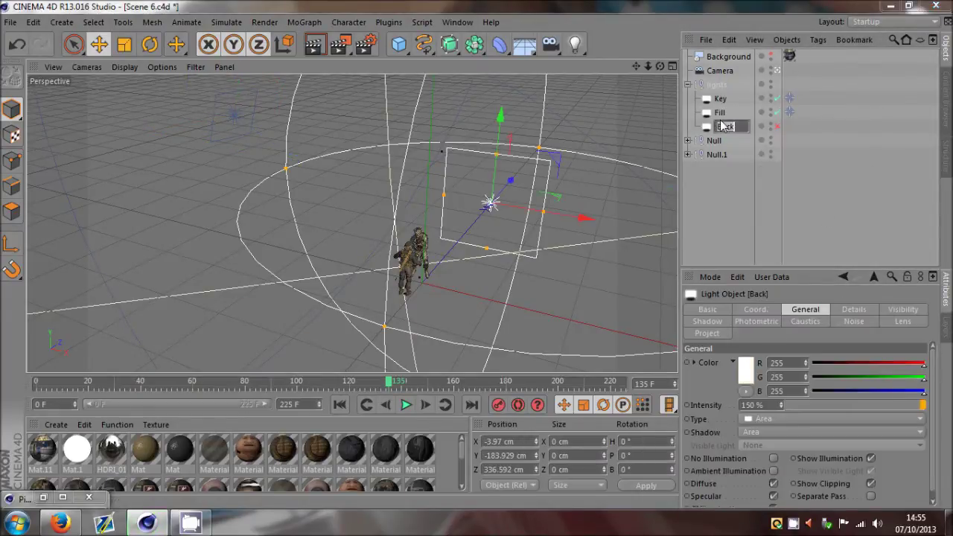
drag(796, 126, 715, 98)
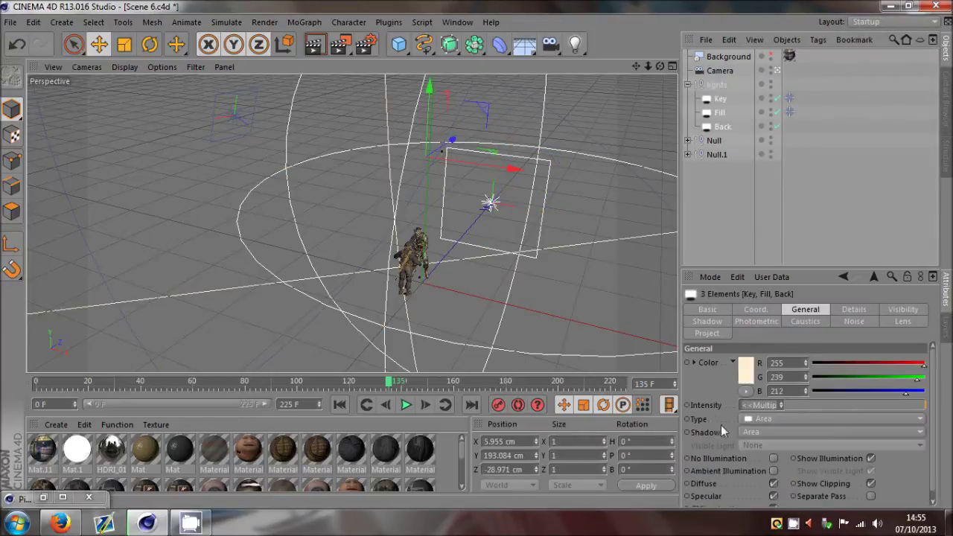
Try the Fill light at 97 % intensity to judge its effect on the soldiers, and restore it to 50 %.
click(732, 113)
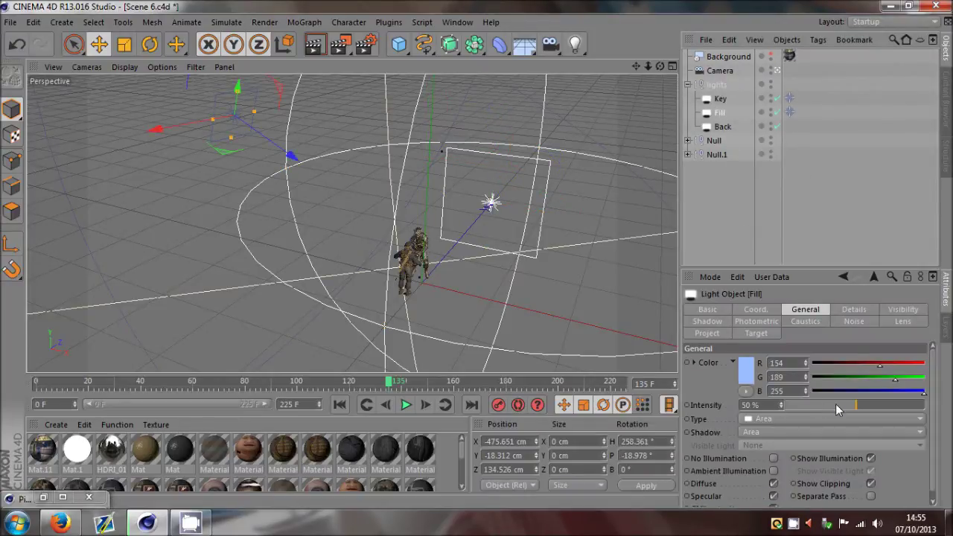
drag(837, 404, 923, 408)
alt+right_drag(411, 253, 638, 107)
drag(660, 66, 477, 254)
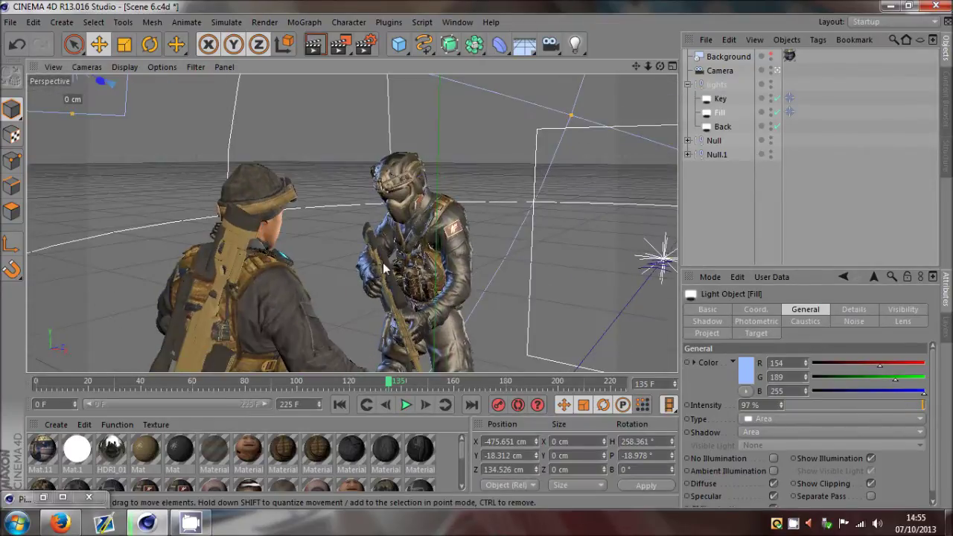
click(823, 405)
click(860, 406)
drag(861, 412, 857, 412)
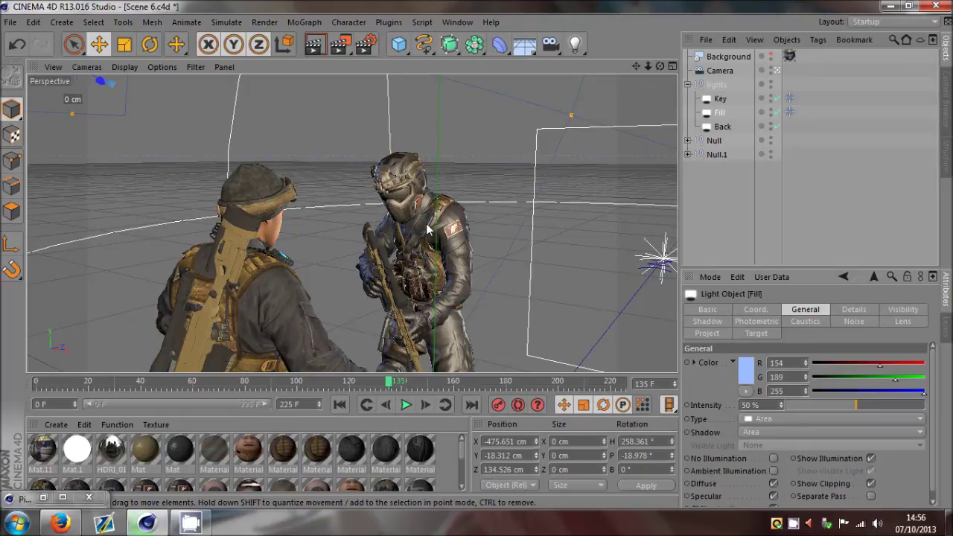
Deselect the Fill light and collapse the lights group.
click(736, 244)
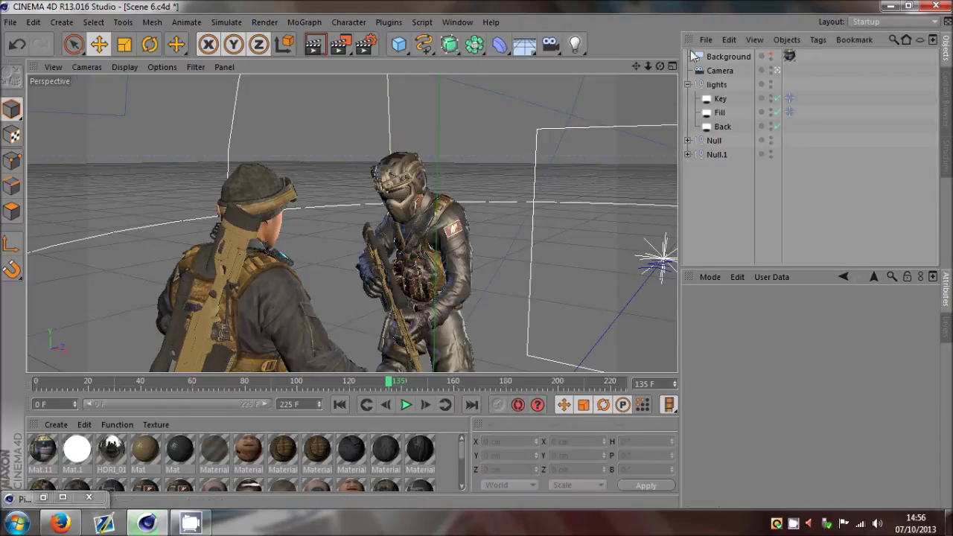
click(689, 85)
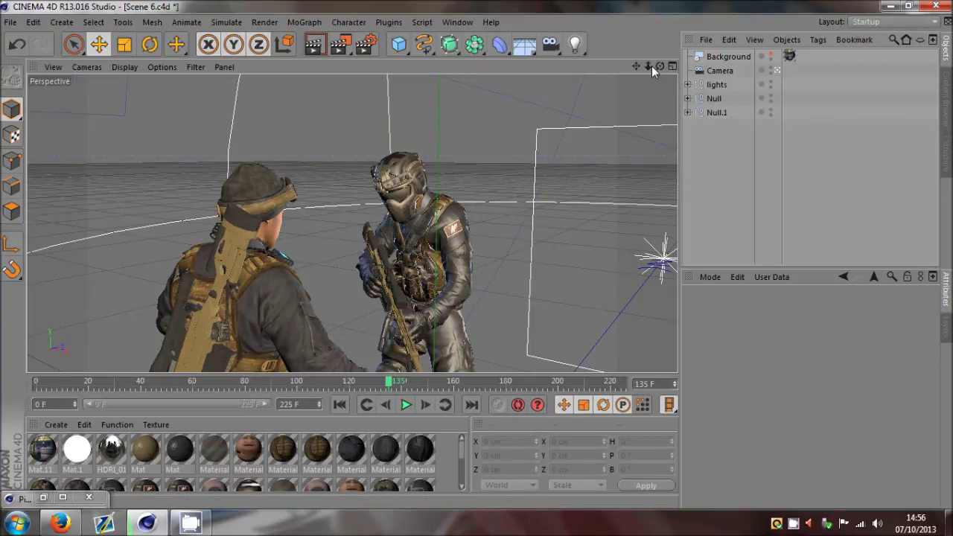
drag(659, 66, 476, 254)
Start opening another project and browse the Documents library to the 3d models folder within Editing Extra Materials.
click(10, 21)
click(30, 58)
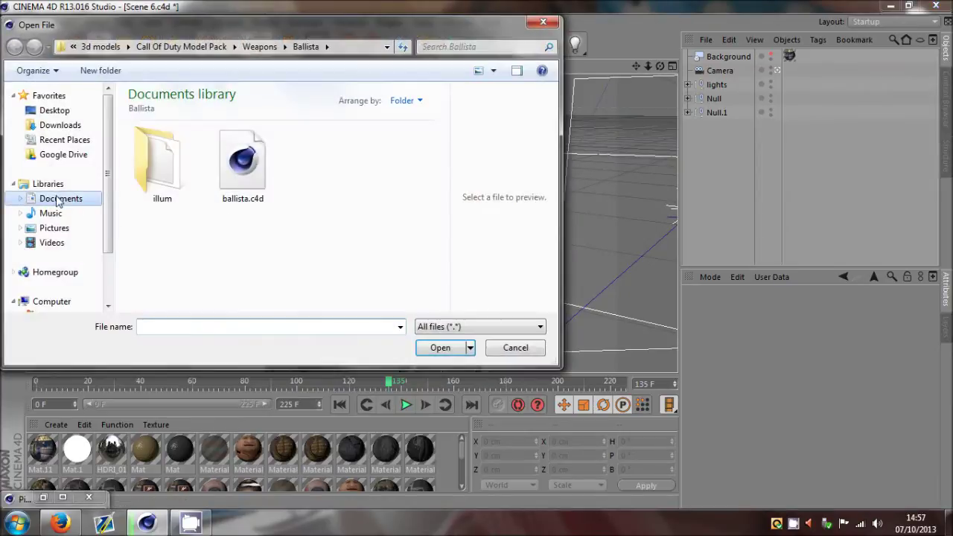
click(60, 198)
scroll(271, 288, down, 3)
double_click(161, 257)
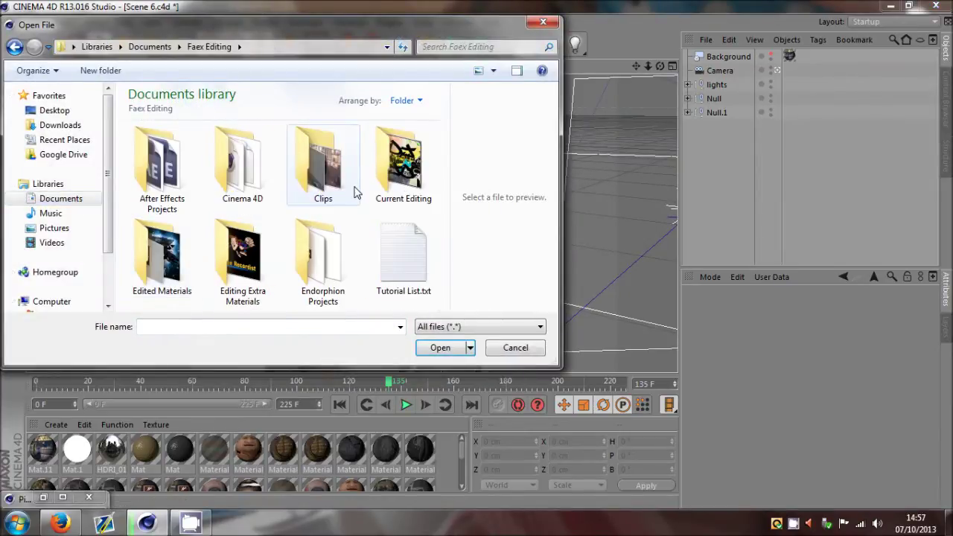
double_click(236, 268)
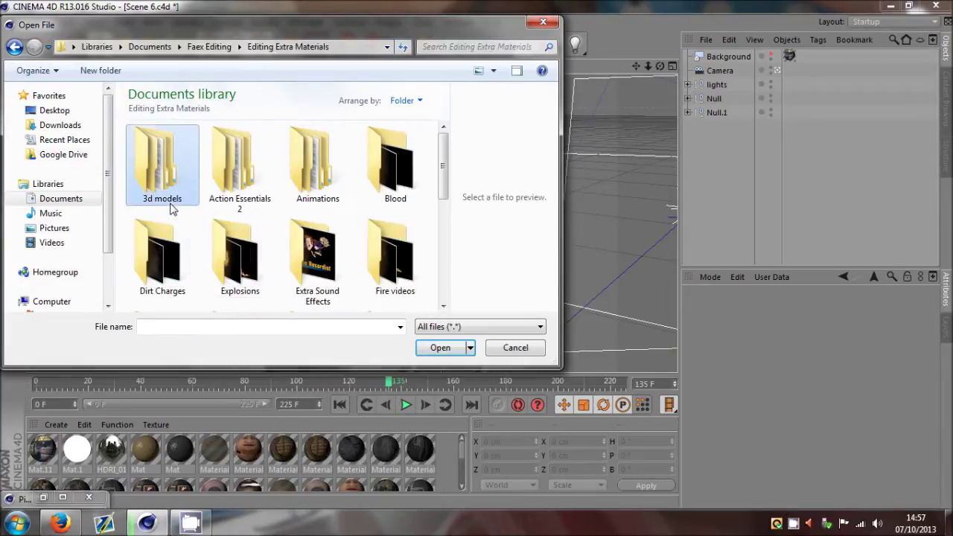
double_click(168, 200)
Open the character file CHN SDC 3.c4d from the Characters folder of the Call Of Duty Model Pack.
scroll(332, 266, down, 1)
scroll(332, 266, down, 4)
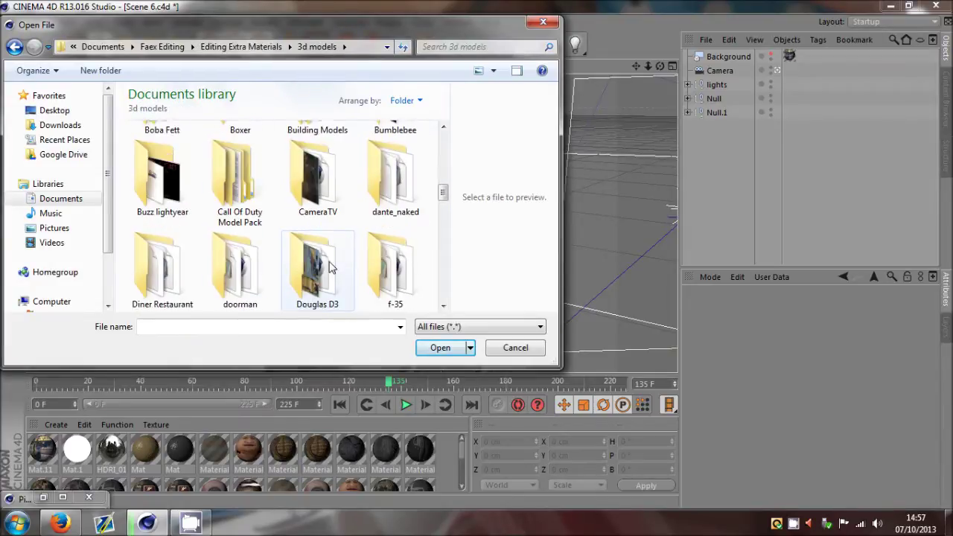
double_click(240, 179)
double_click(159, 170)
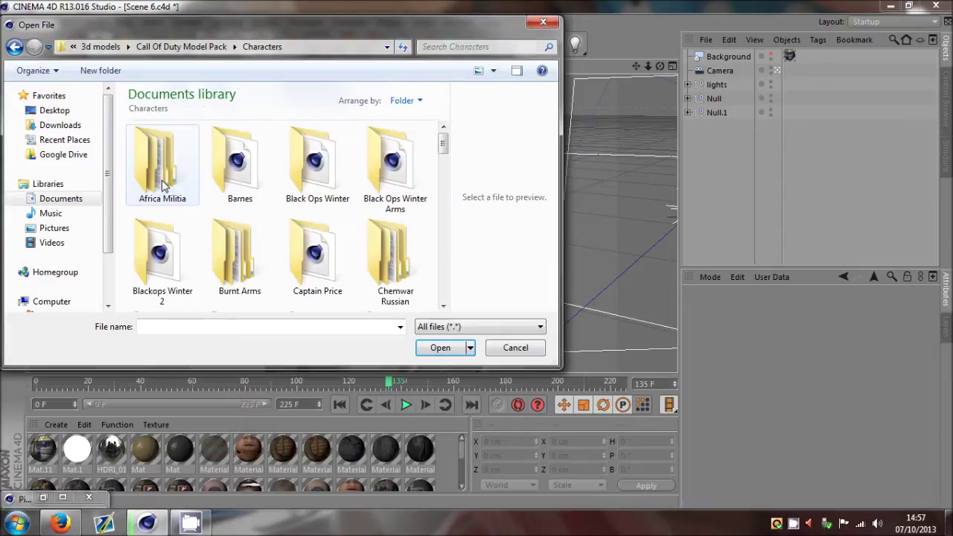
scroll(350, 239, down, 2)
scroll(352, 250, down, 1)
double_click(328, 216)
double_click(219, 181)
click(422, 308)
Expand the Null and its Mesh_0331.1 object to show the character's Skin and Skeleton.
double_click(746, 53)
drag(659, 67, 477, 255)
click(689, 70)
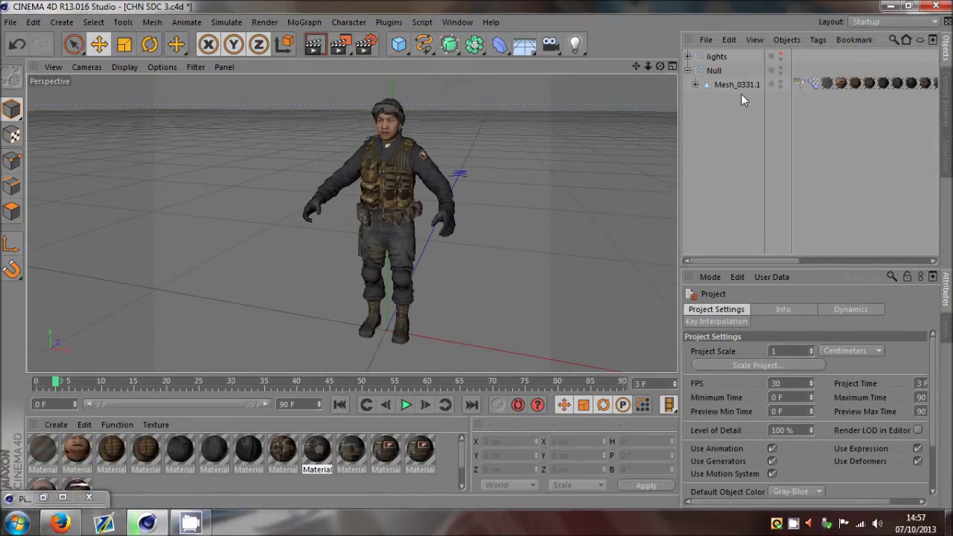
click(696, 84)
click(779, 110)
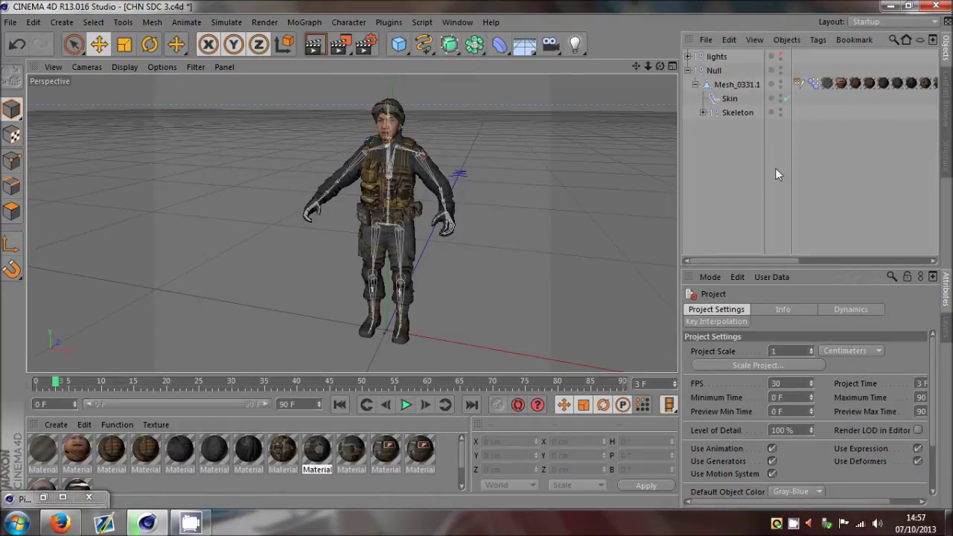
Examine the rigged character from different angles and expand the joint hierarchy of its Skeleton.
drag(660, 66, 477, 257)
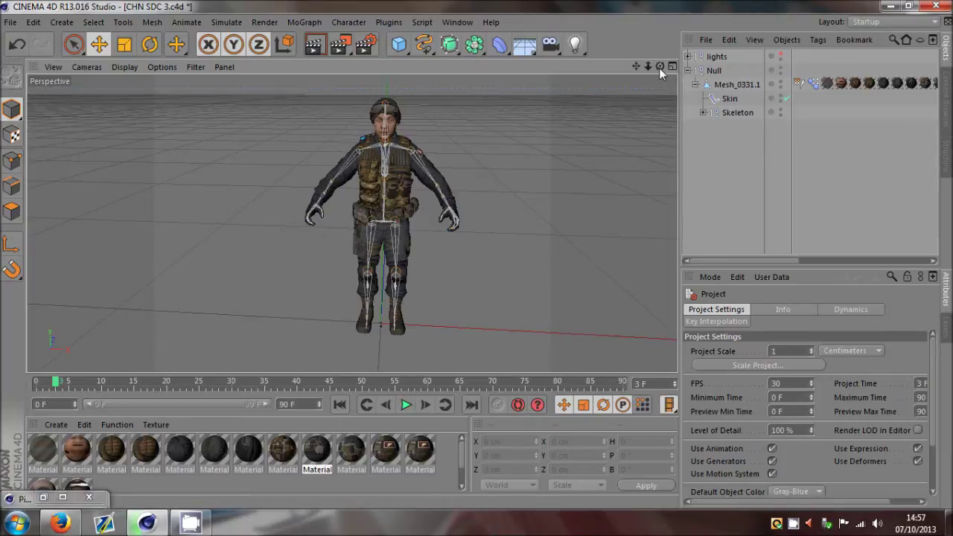
drag(660, 67, 477, 254)
click(703, 112)
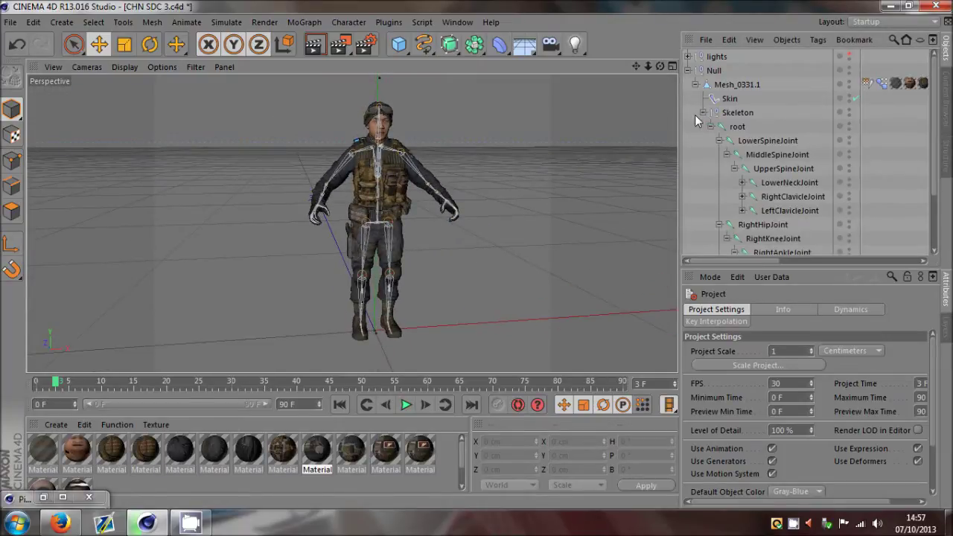
drag(636, 66, 430, 207)
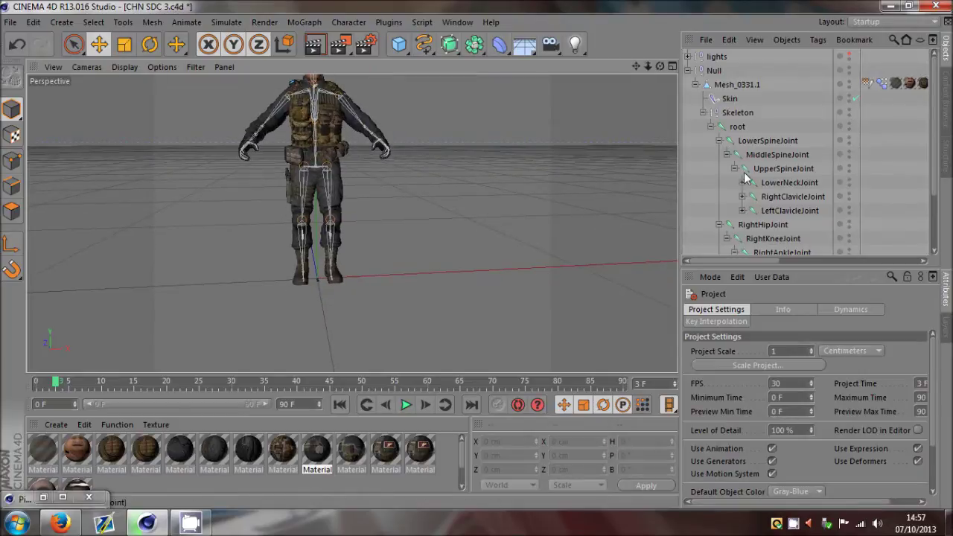
Select the LeftKneeJoint and RightKneeJoint together and rotate them to bend both lower legs backward.
scroll(749, 178, down, 3)
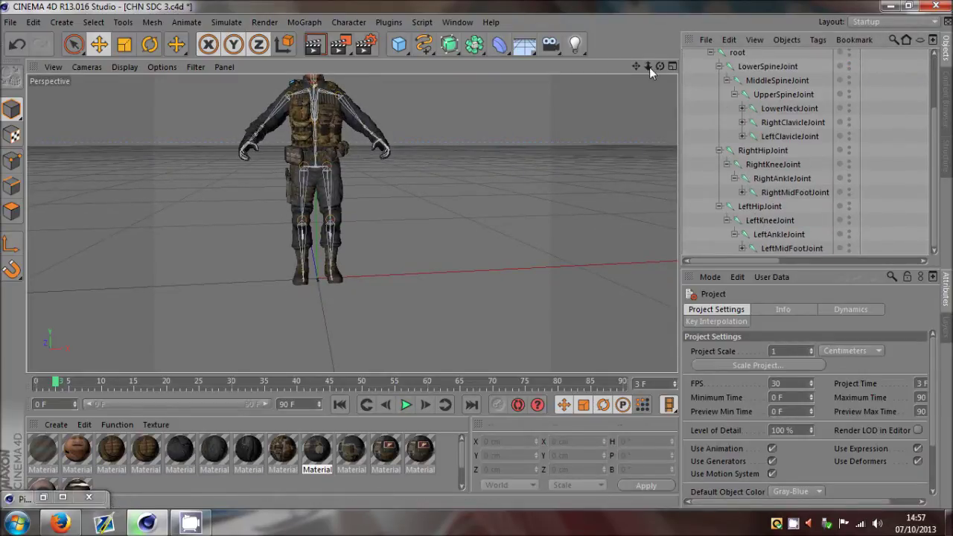
drag(652, 67, 659, 175)
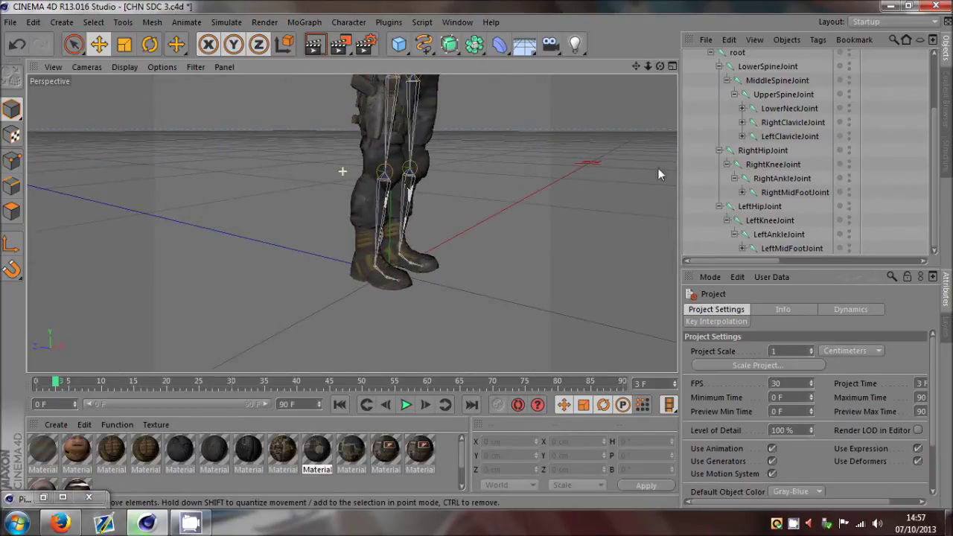
click(770, 221)
ctrl+click(773, 165)
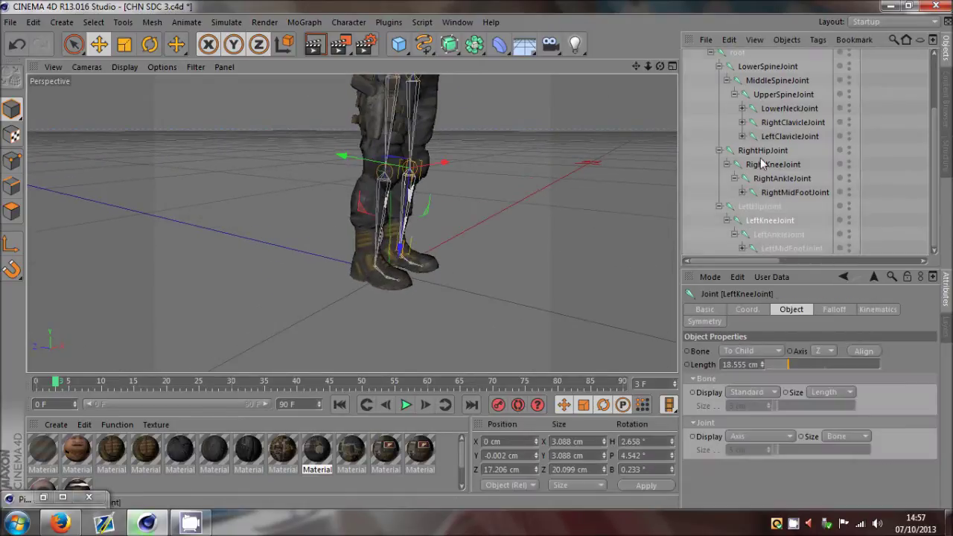
click(150, 44)
drag(439, 149, 533, 176)
click(533, 175)
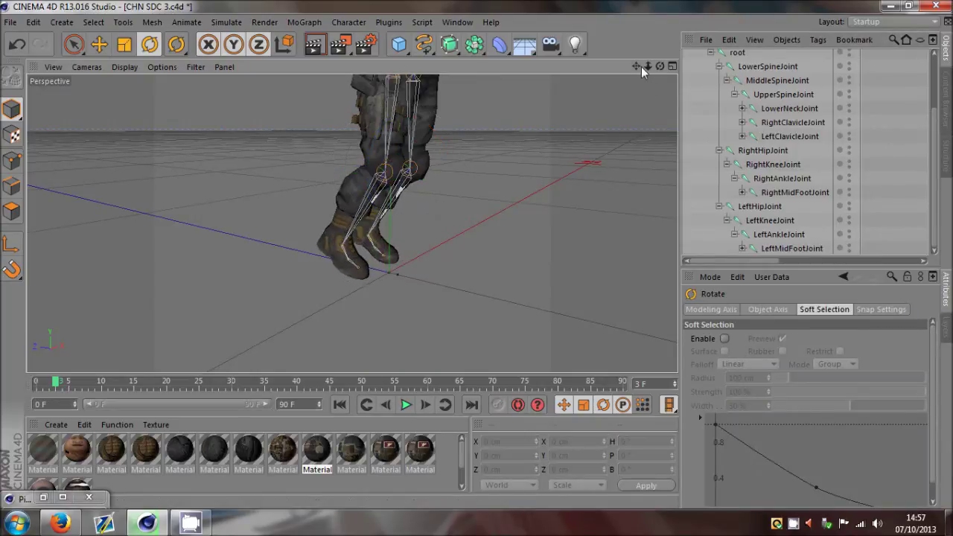
Create an IK chain on the right leg from the RightHipJoint, RightKneeJoint and RightAnkleJoint.
drag(641, 65, 477, 254)
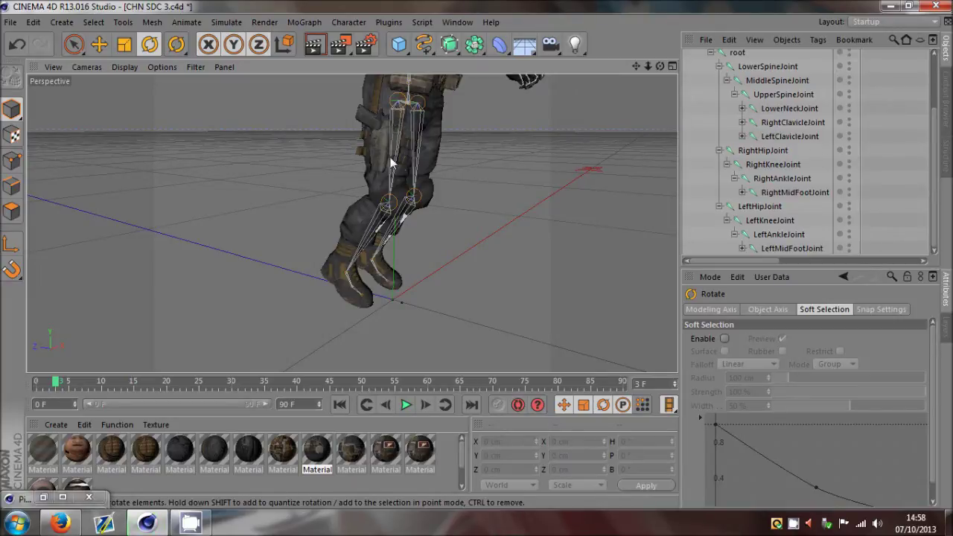
click(766, 153)
shift+click(780, 178)
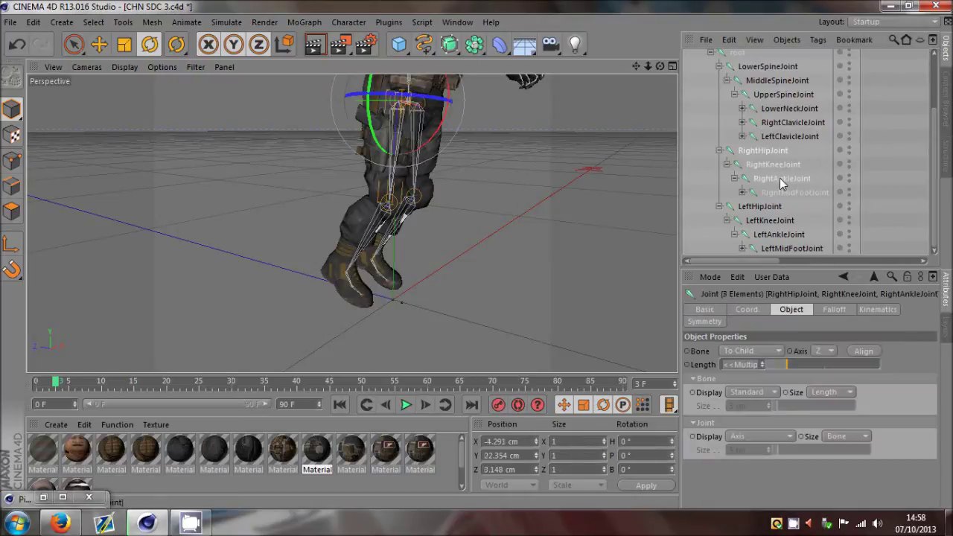
click(813, 173)
click(762, 151)
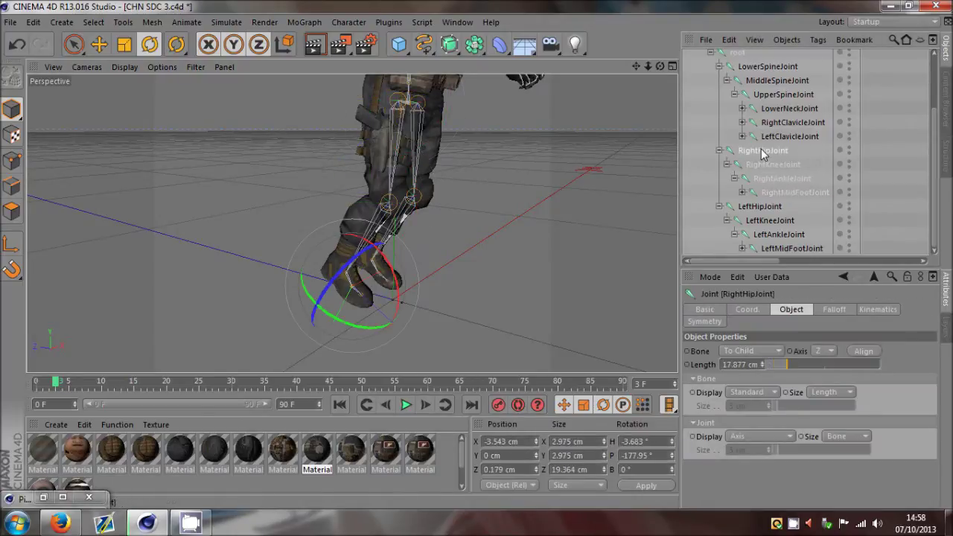
shift+click(781, 180)
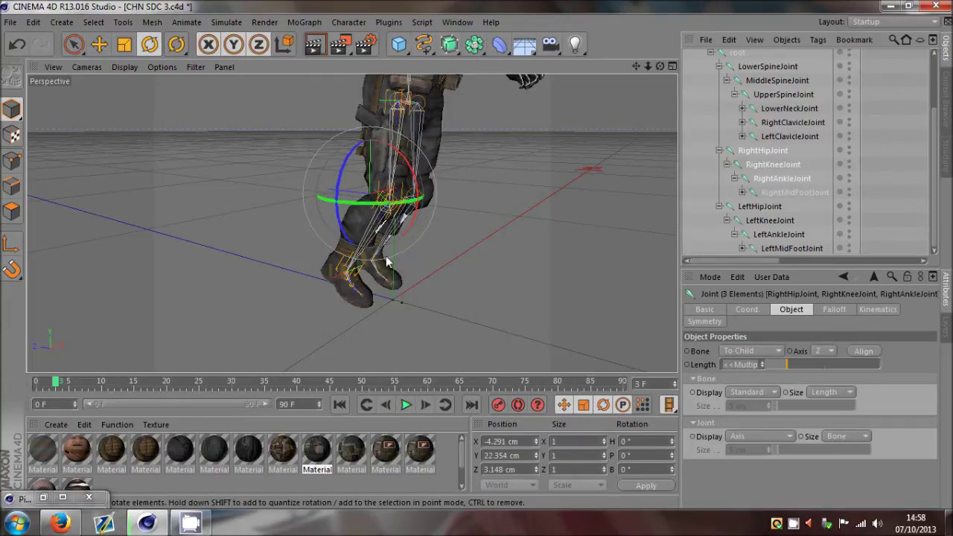
click(773, 153)
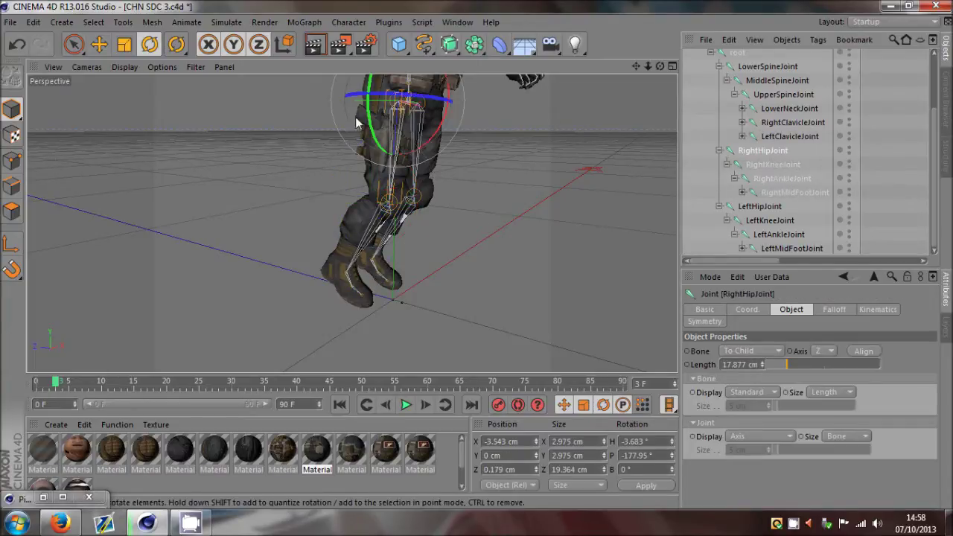
mouse_move(660, 66)
mouse_down()
mouse_move(477, 255)
mouse_move(660, 67)
mouse_up()
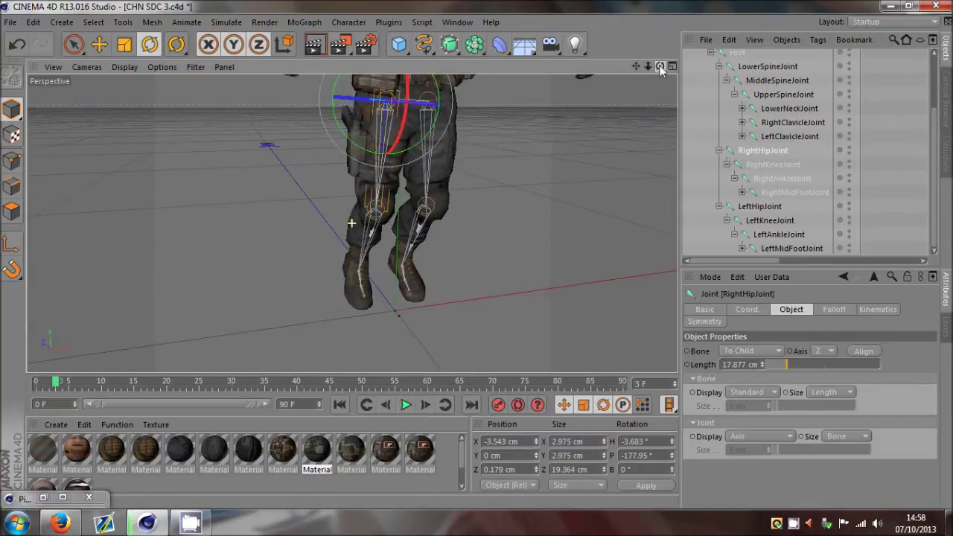
shift+click(778, 180)
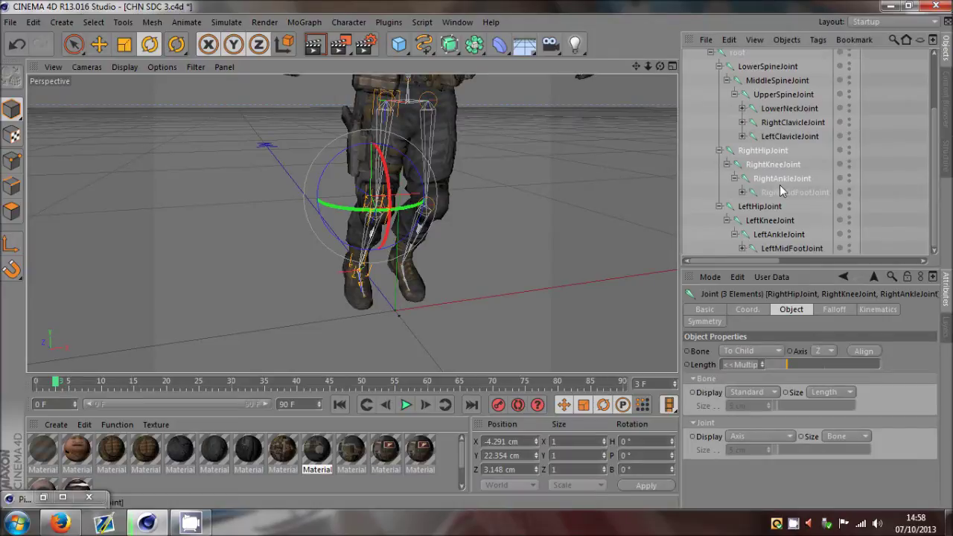
click(358, 22)
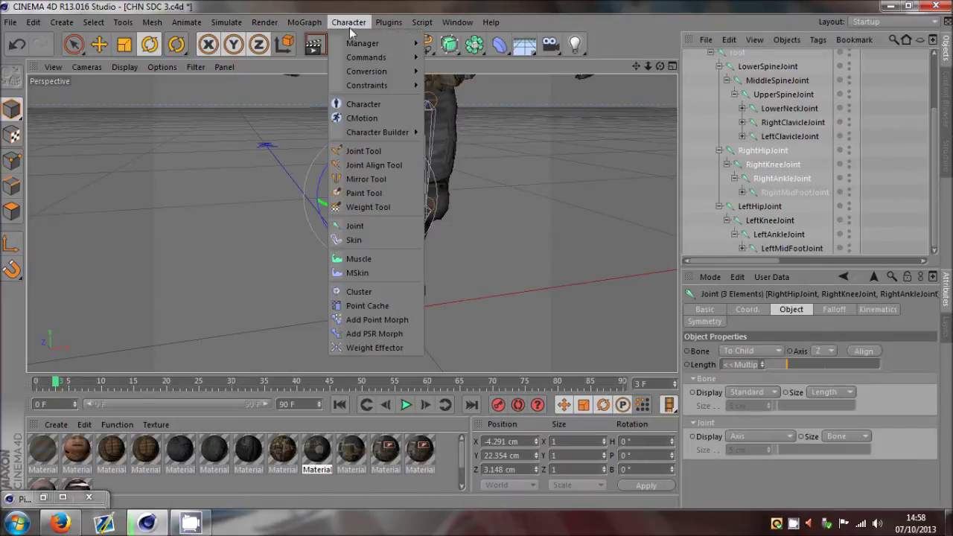
mouse_move(373, 58)
click(450, 67)
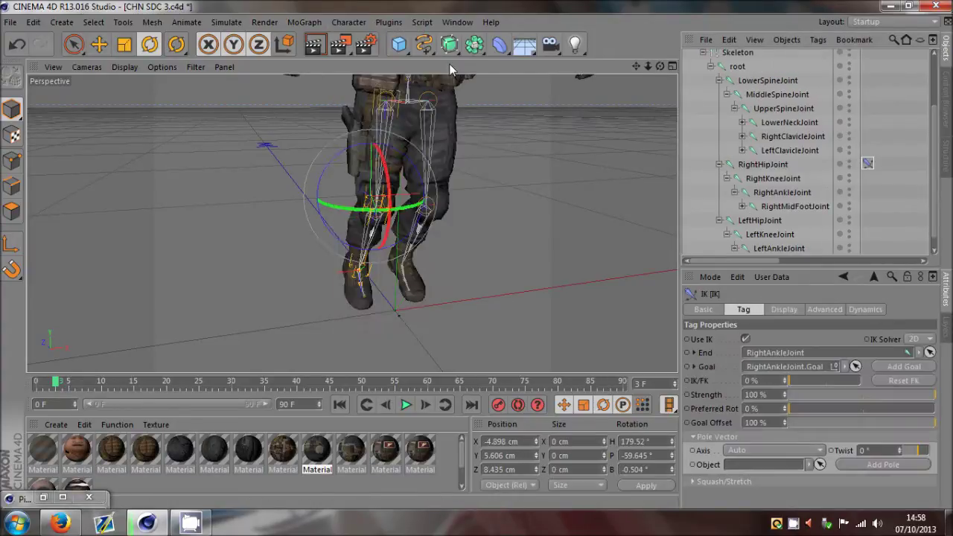
Create an IK chain on the left leg from the LeftHipJoint, LeftKneeJoint and LeftAnkleJoint.
click(756, 220)
scroll(774, 224, down, 1)
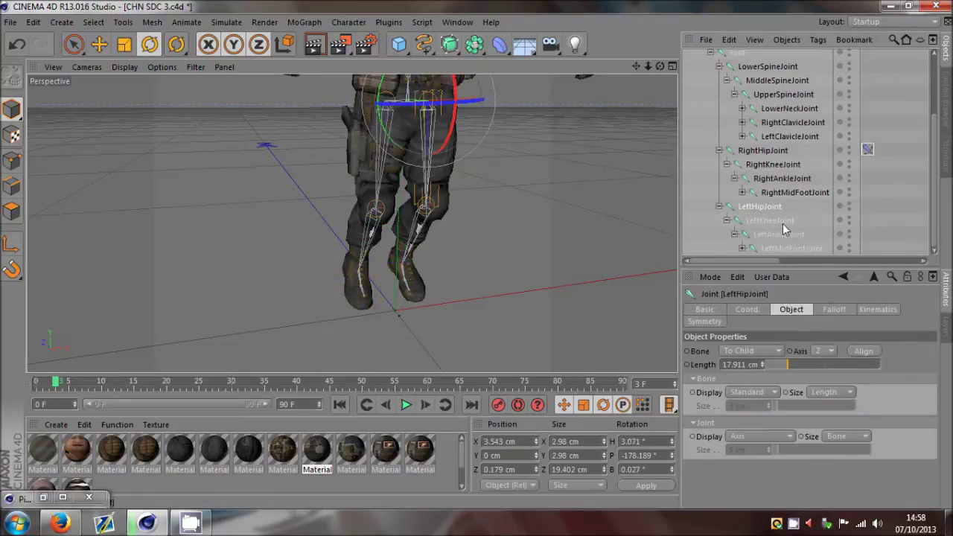
ctrl+click(782, 222)
ctrl+click(756, 235)
click(349, 21)
mouse_move(367, 57)
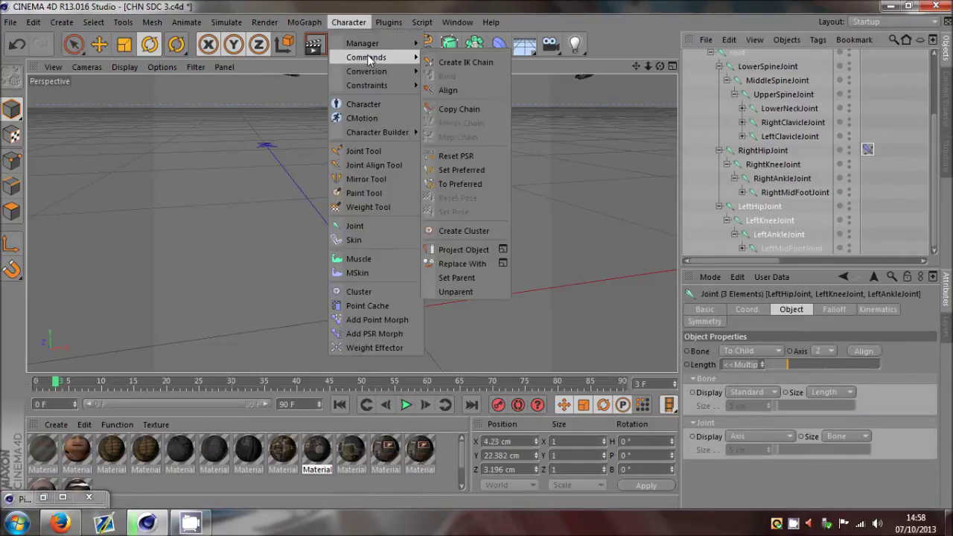
click(455, 63)
click(906, 142)
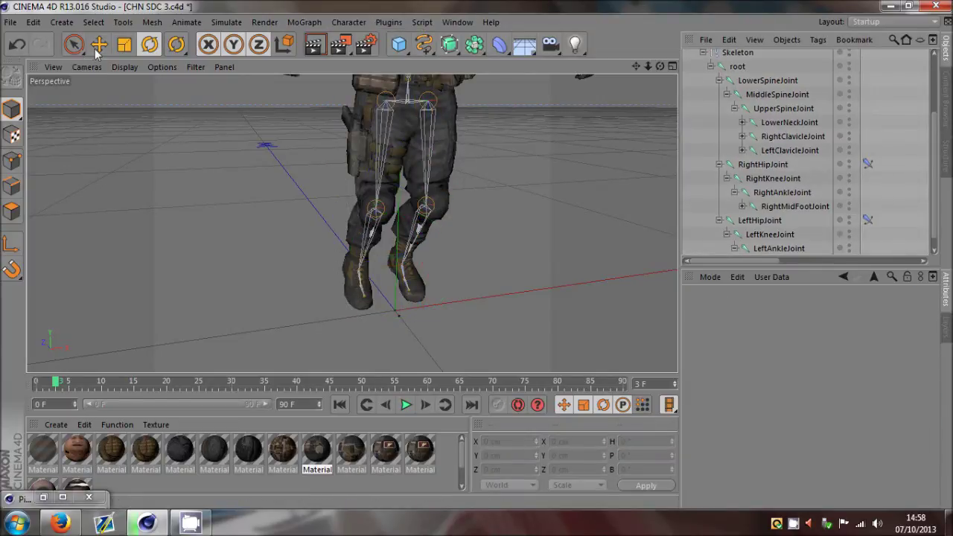
Add a null object and make LeftAnkleJoint.Goal and RightAnkleJoint.Goal its children.
click(98, 46)
scroll(811, 109, up, 3)
click(399, 45)
click(441, 58)
click(726, 73)
shift+click(722, 82)
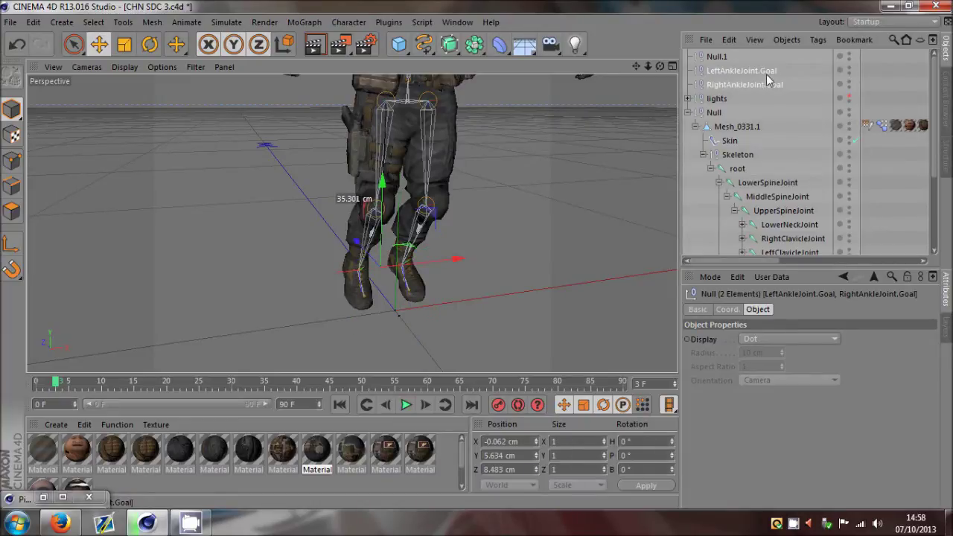
drag(767, 77, 717, 58)
Rename the new parent null "controls" and place it inside Mesh_0331.1, between Skin and Skeleton.
click(717, 58)
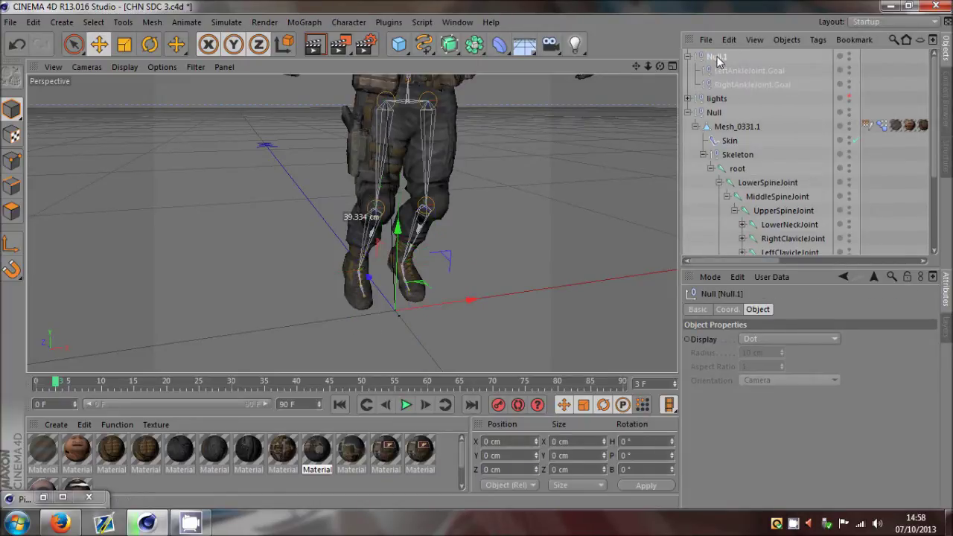
double_click(717, 58)
text(contro)
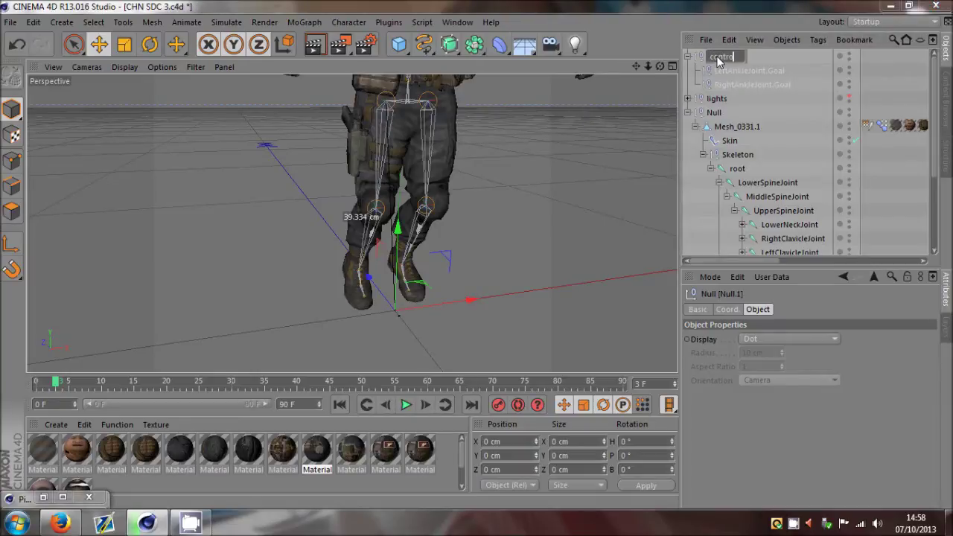
text(ls)
key(Return)
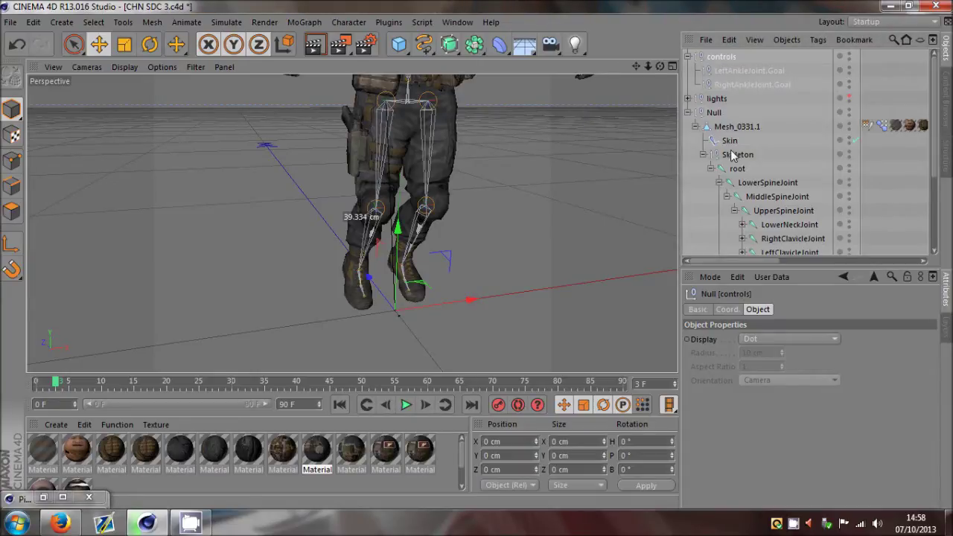
drag(731, 148, 732, 149)
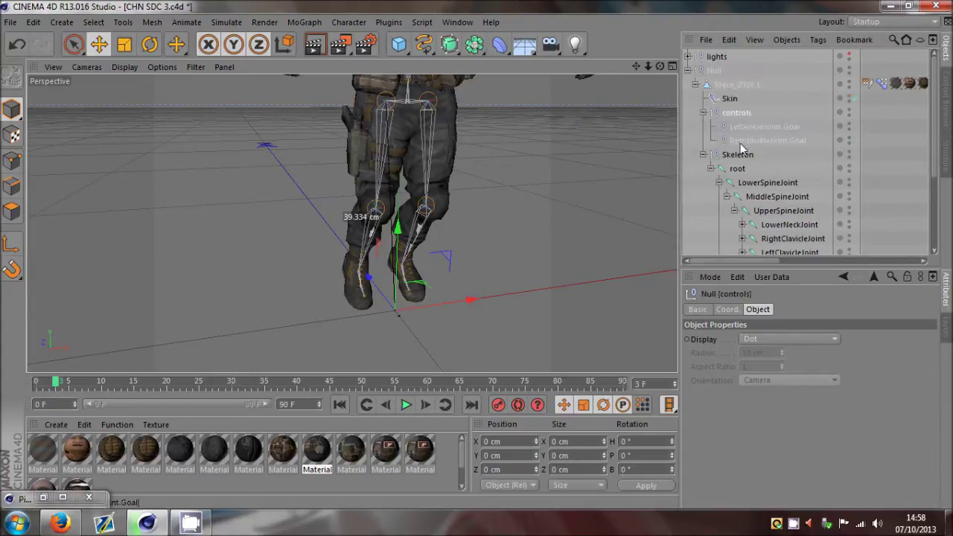
Examine the bent legs from the side, checking RightAnkleJoint.Goal and the left hip and ankle joints.
click(743, 139)
drag(660, 66, 477, 254)
scroll(473, 142, down, 3)
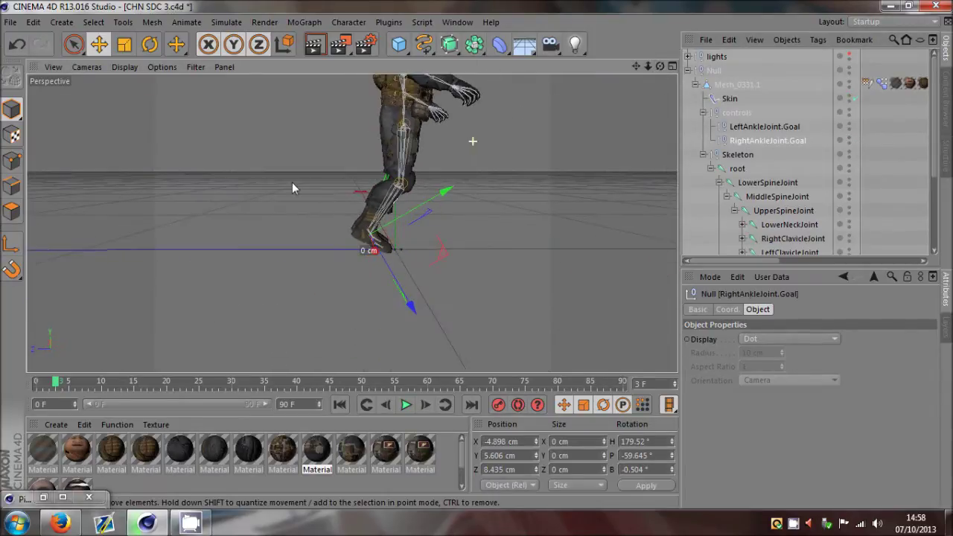
scroll(217, 188, down, 2)
scroll(358, 130, up, 2)
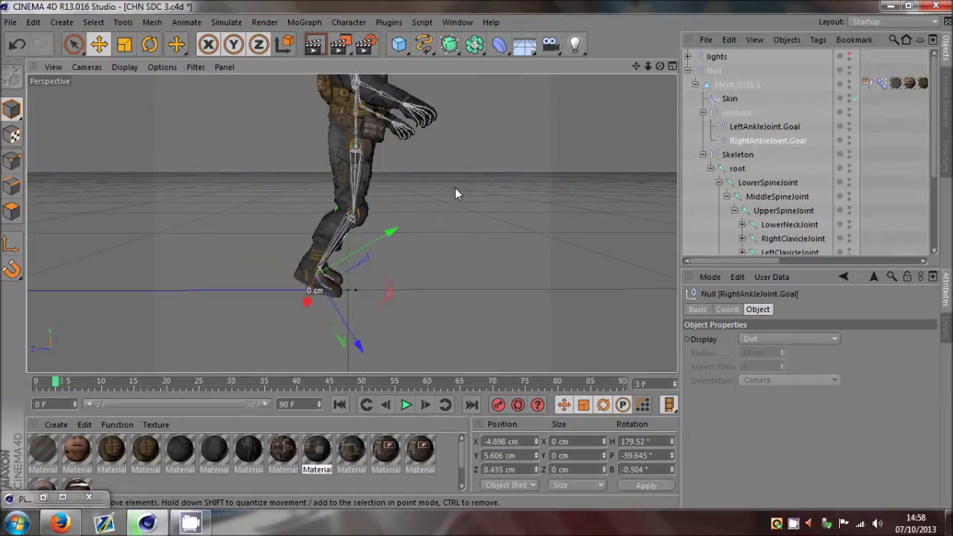
scroll(752, 197, down, 5)
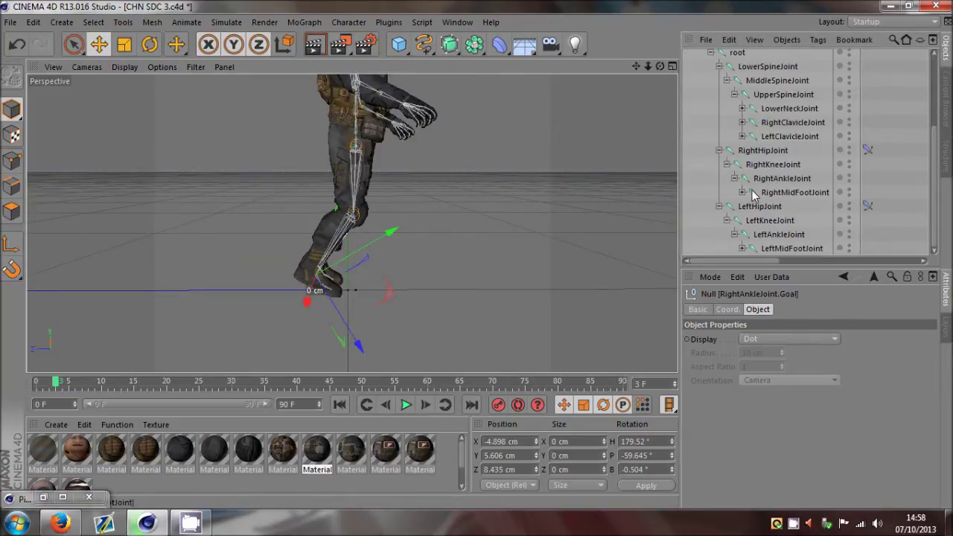
click(767, 219)
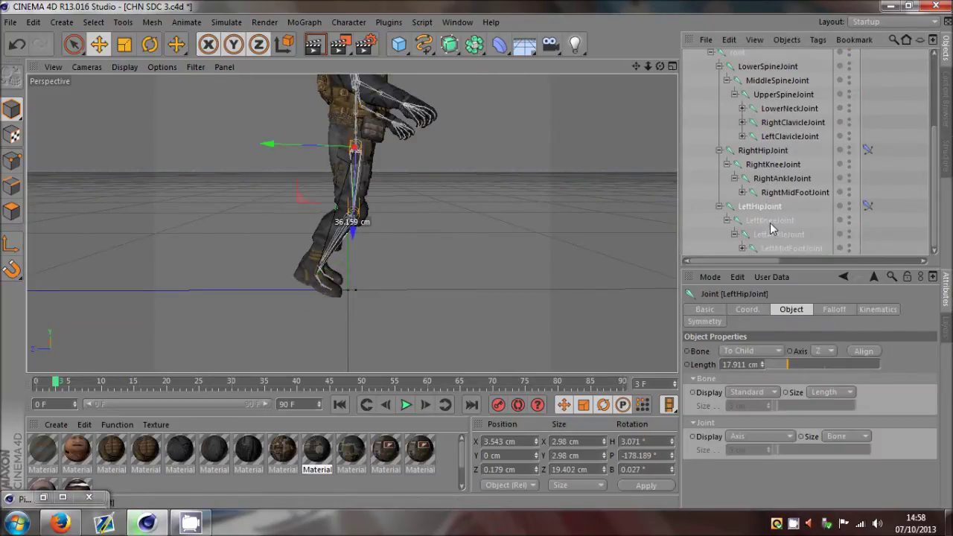
click(771, 236)
scroll(771, 171, up, 3)
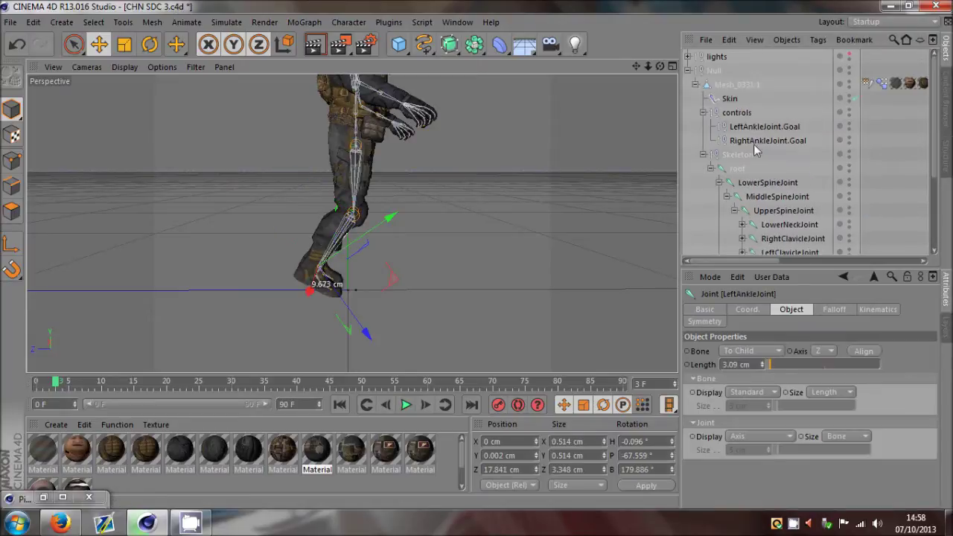
Try moving RightAnkleJoint.Goal to pose the right leg through its IK chain, and undo the move.
click(754, 128)
ctrl+click(752, 141)
click(754, 141)
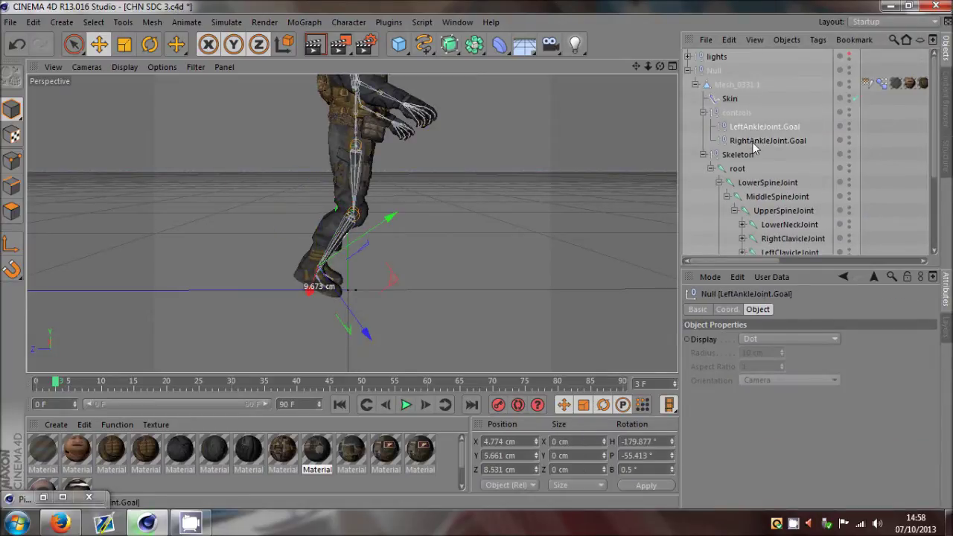
click(752, 129)
click(337, 291)
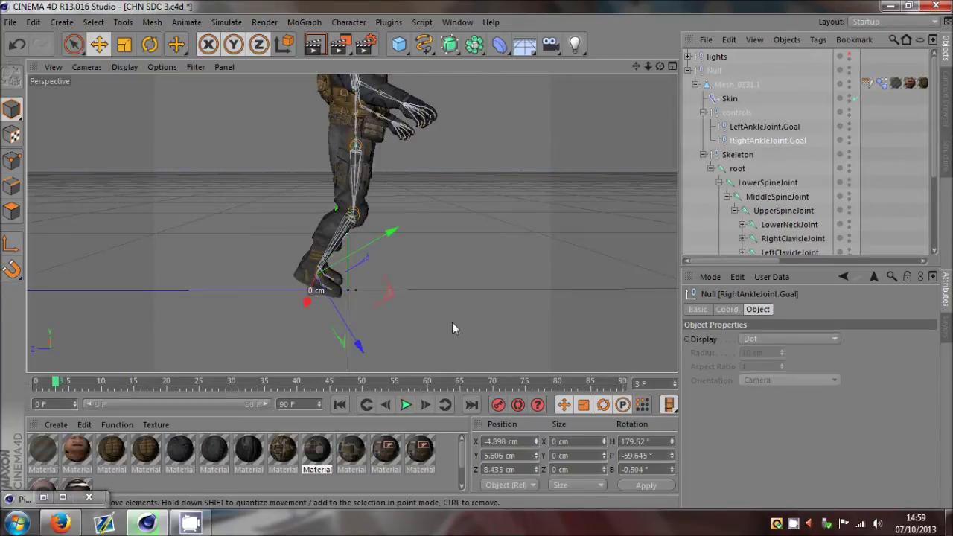
drag(454, 324, 473, 312)
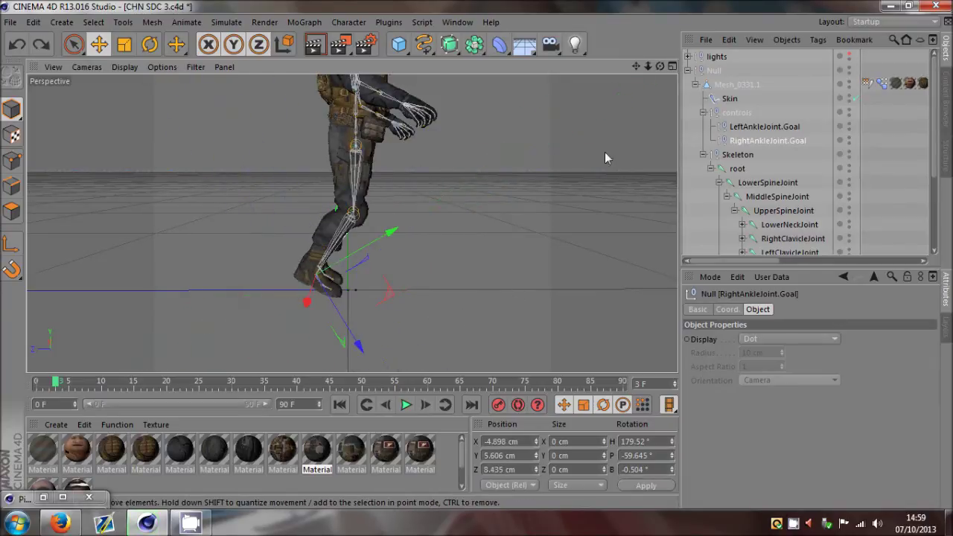
Examine the character from the front and check the controls null, its goals, and the clavicle and knee joints.
mouse_move(658, 65)
mouse_down()
mouse_move(477, 260)
mouse_move(465, 244)
mouse_move(477, 254)
mouse_move(661, 64)
mouse_up()
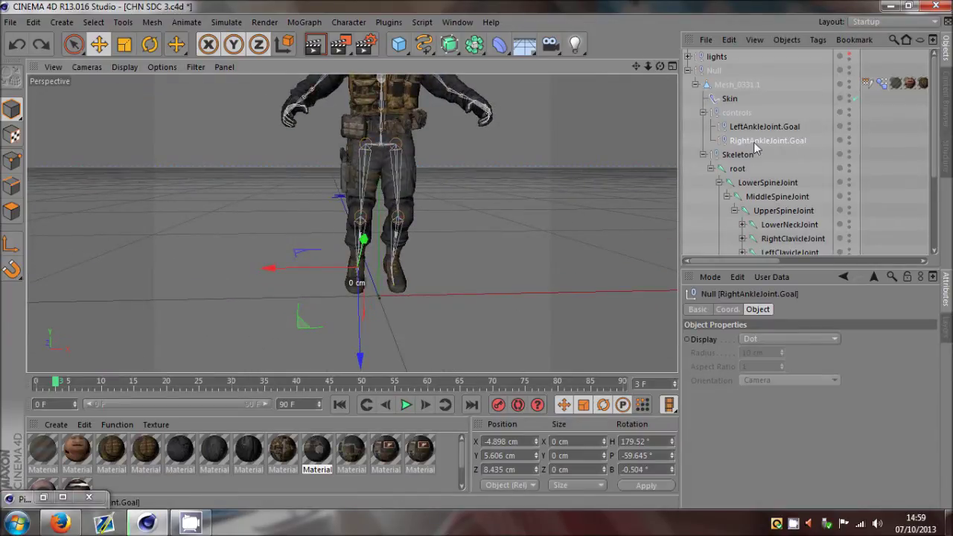
click(778, 126)
click(734, 114)
click(794, 249)
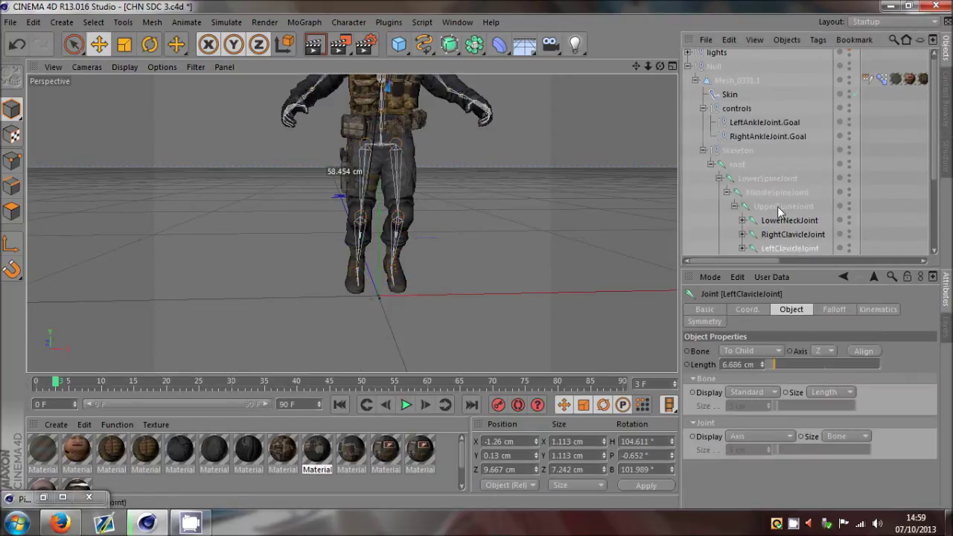
scroll(778, 206, down, 2)
click(765, 180)
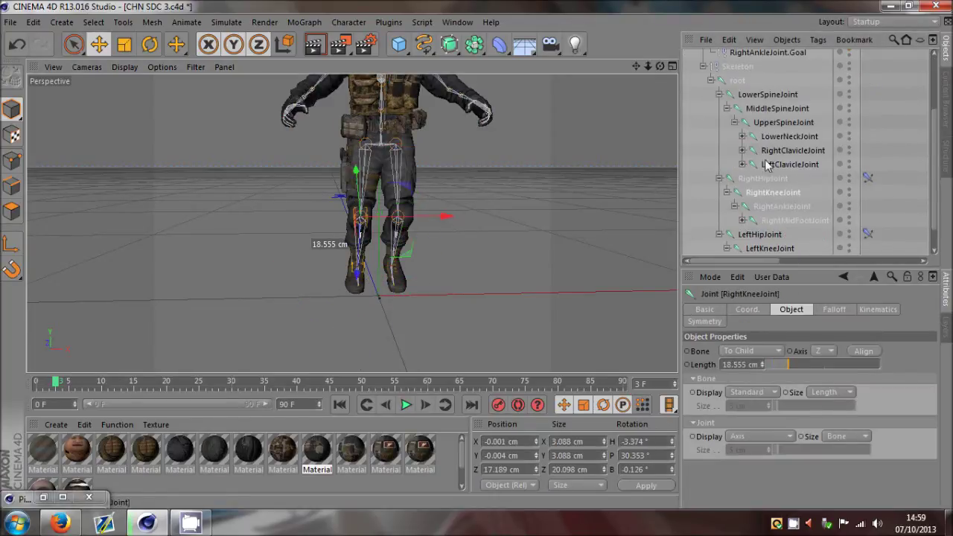
scroll(754, 178, up, 3)
Try animating LeftAnkleJoint.Goal with a keyframe at frame 3 and the left leg raised sideways at frame 36, and undo it.
click(750, 124)
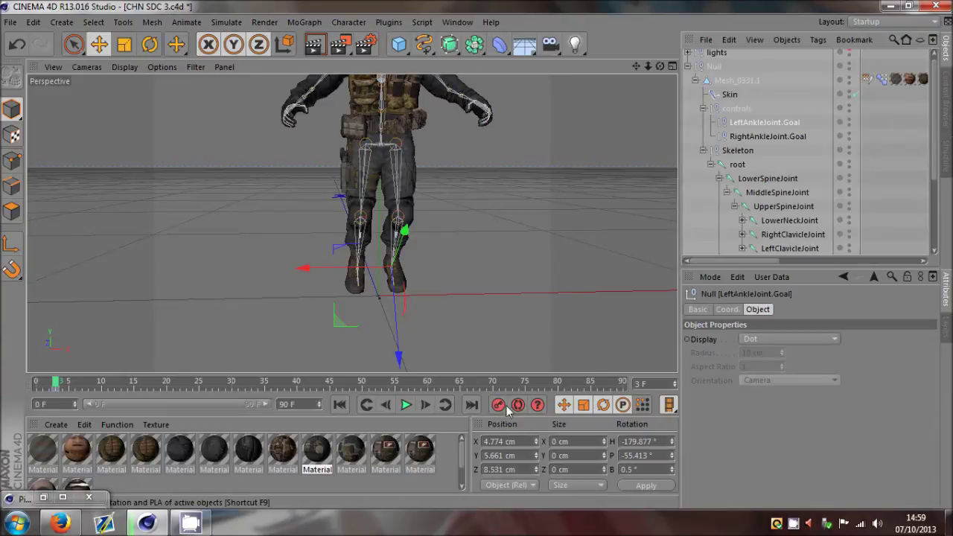
drag(270, 361, 359, 305)
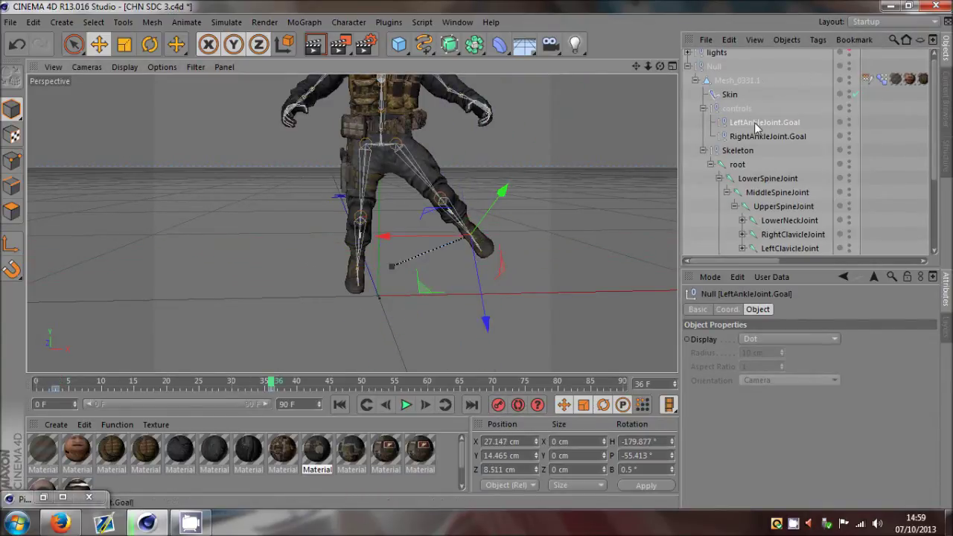
mouse_move(251, 382)
mouse_down()
mouse_move(112, 389)
mouse_move(253, 384)
mouse_up()
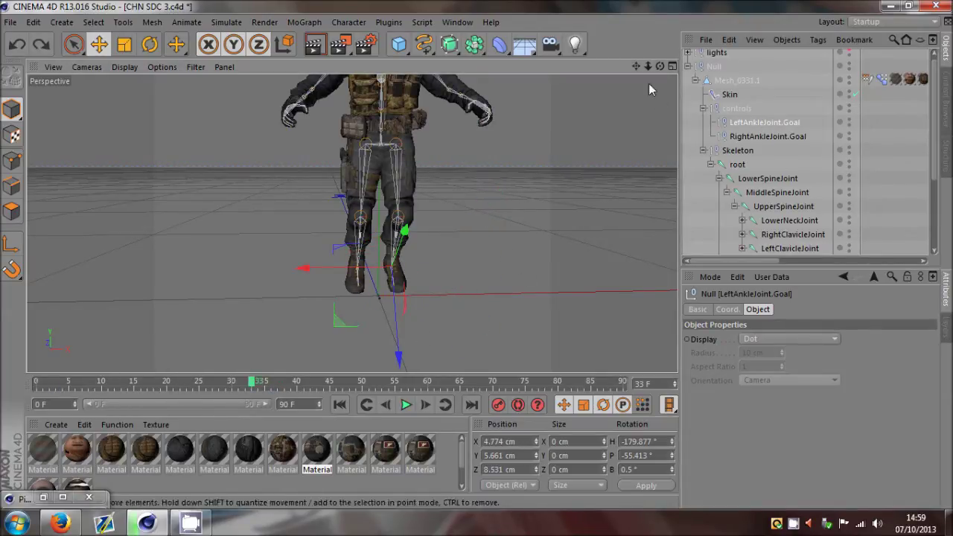
Try lifting the left leg forward at frame 33 by moving LeftAnkleJoint.Goal, viewed from the side.
mouse_move(477, 254)
alt+mouse_down()
mouse_move(508, 256)
mouse_move(476, 254)
mouse_move(470, 240)
alt+mouse_up()
drag(431, 304, 544, 280)
scroll(422, 193, up, 3)
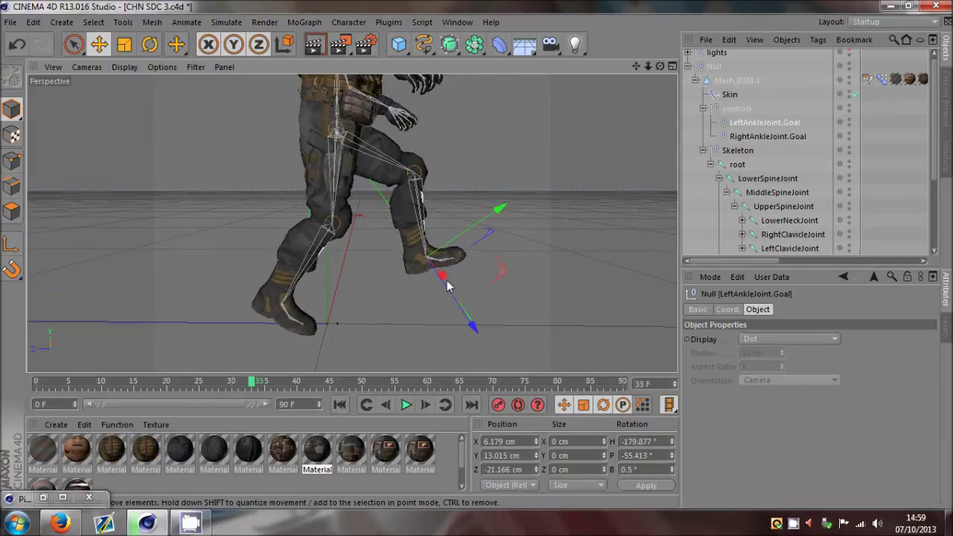
drag(449, 286, 472, 340)
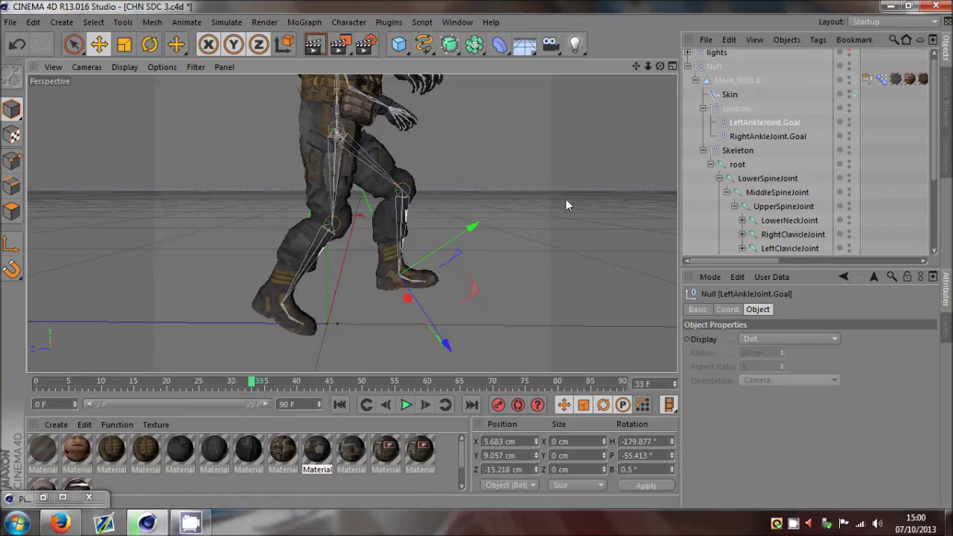
Keyframe LeftAnkleJoint.Goal at frames 33, 54 and 76 so the left leg kicks forward and comes back down.
drag(551, 266, 624, 183)
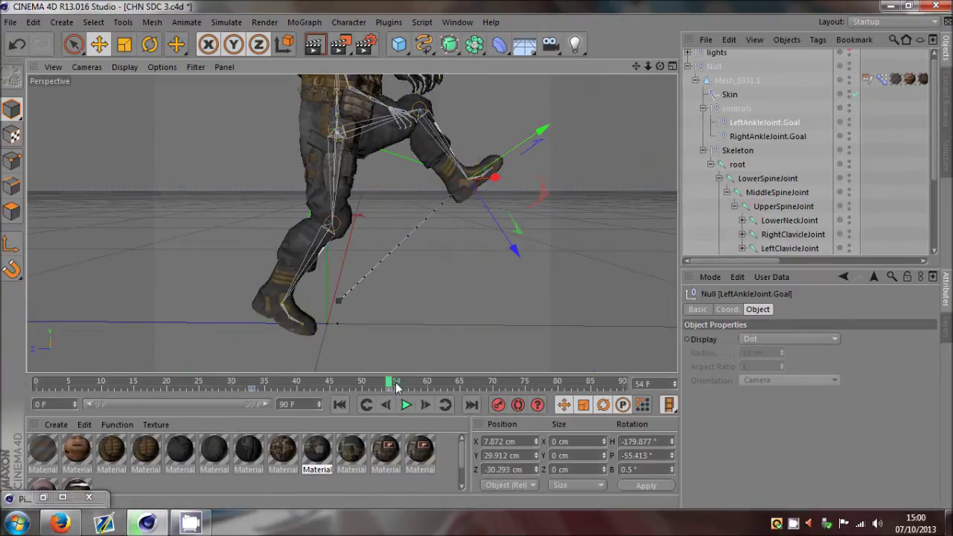
drag(583, 258, 611, 240)
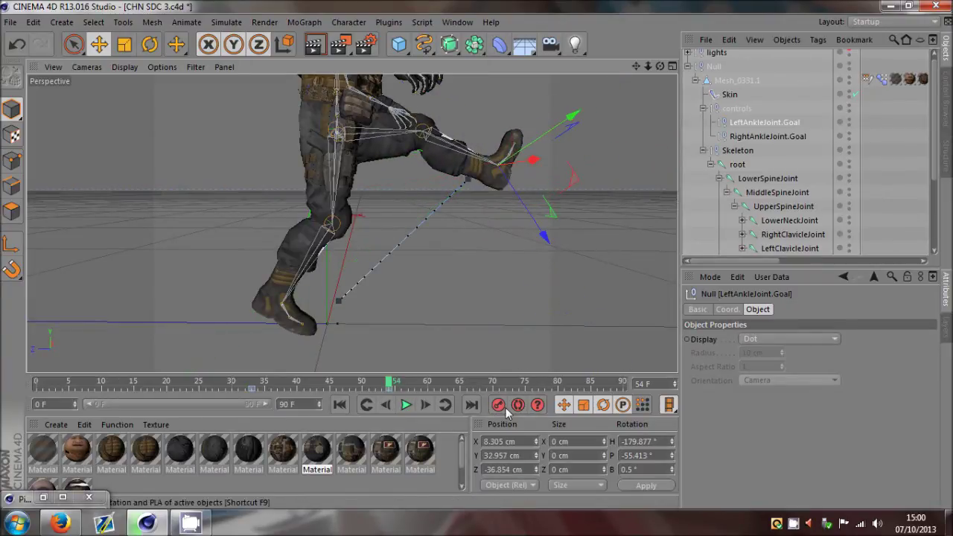
drag(412, 391, 491, 389)
drag(524, 290, 470, 262)
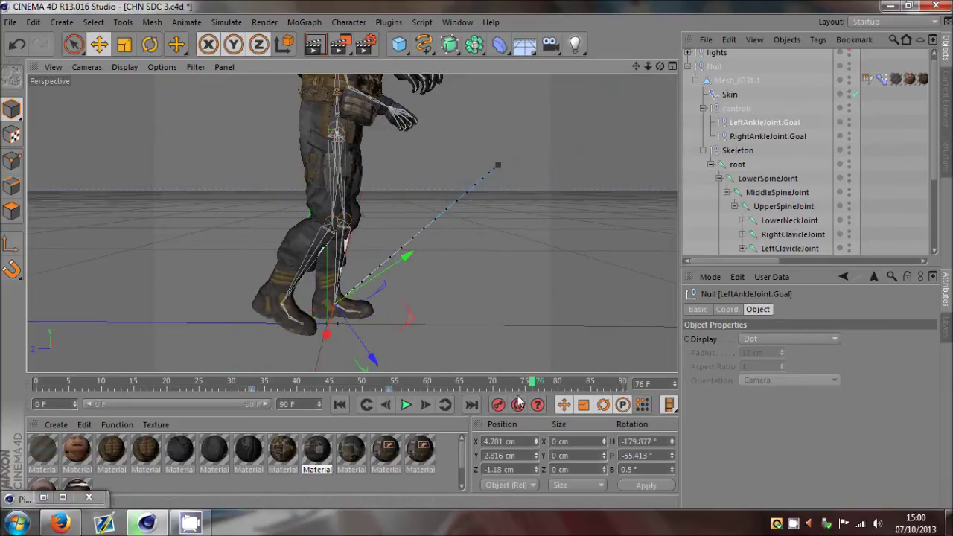
drag(658, 67, 475, 253)
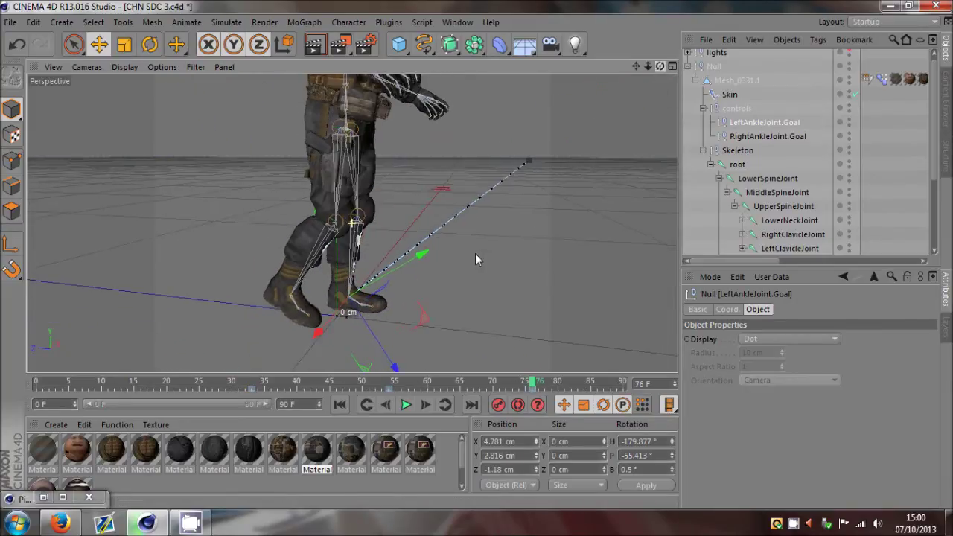
Play back and scrub the left leg animation with nothing selected.
click(864, 169)
drag(230, 388, 166, 386)
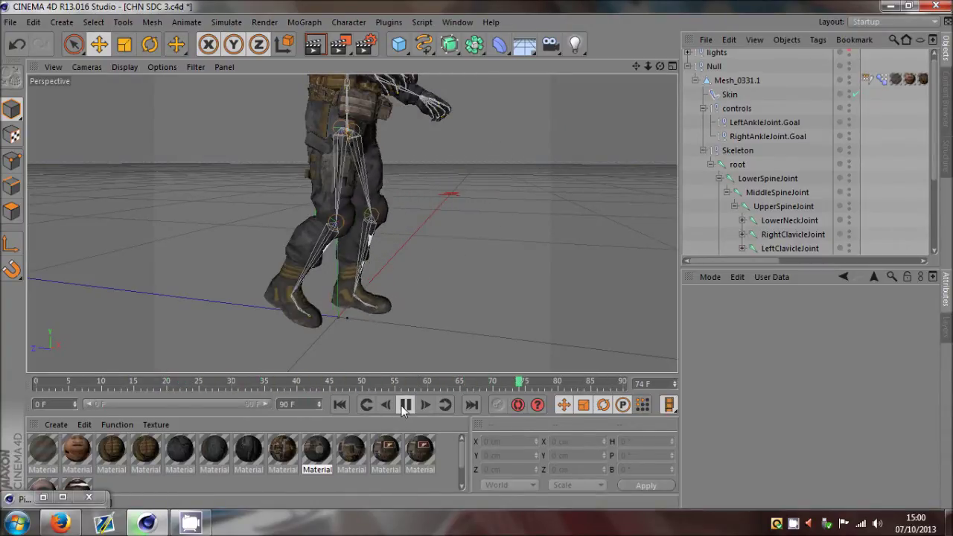
click(403, 407)
drag(487, 388, 526, 376)
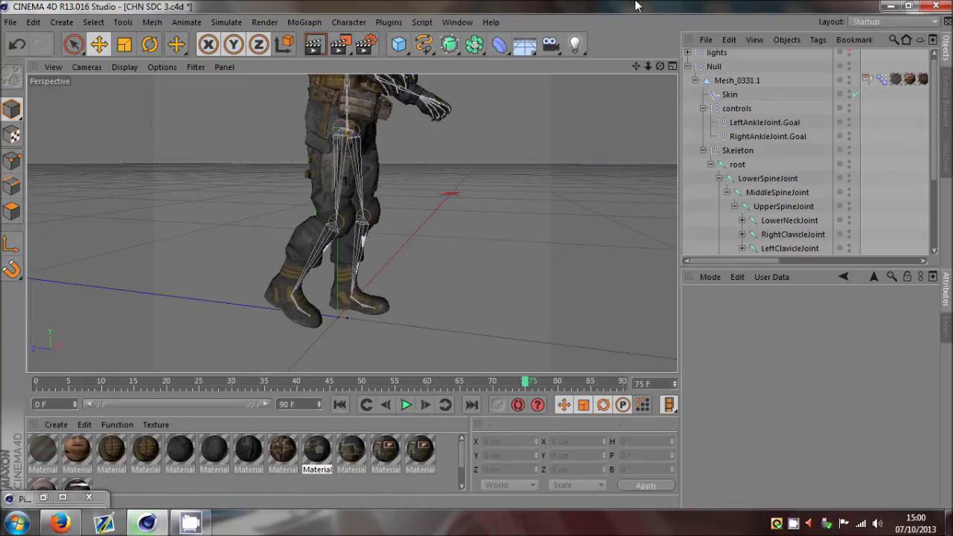
Select the root joint and move it up and down so the hips shift over the IK-held feet.
drag(659, 65, 636, 65)
click(105, 45)
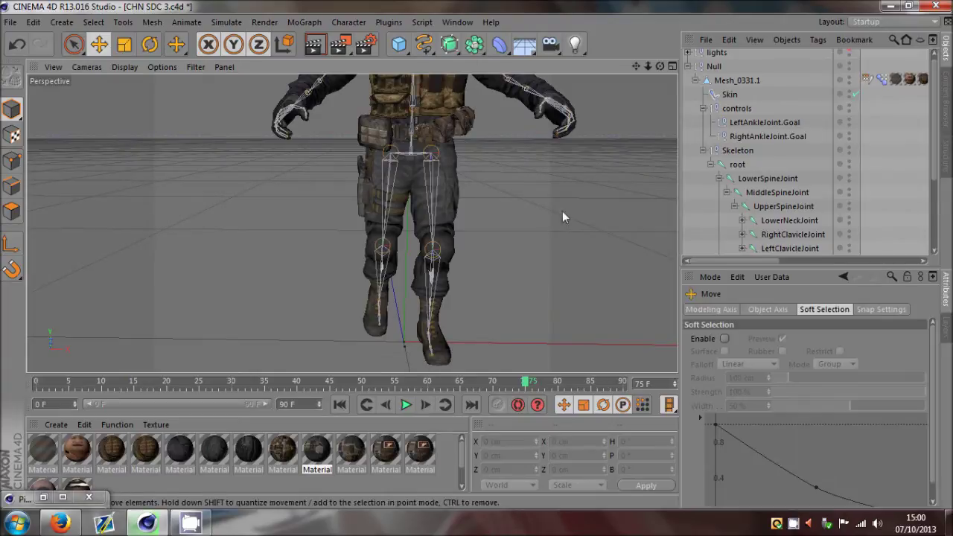
click(752, 123)
click(741, 136)
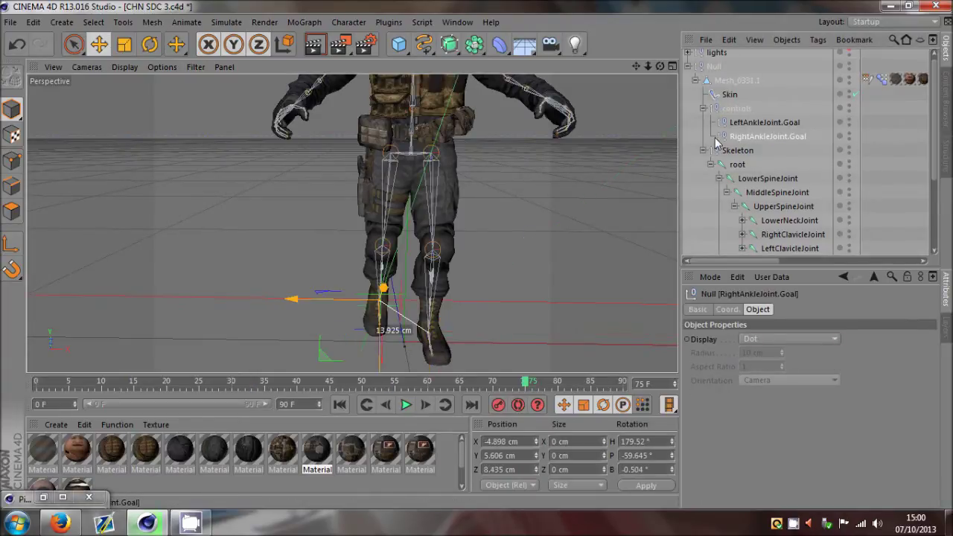
drag(660, 66, 522, 240)
click(733, 167)
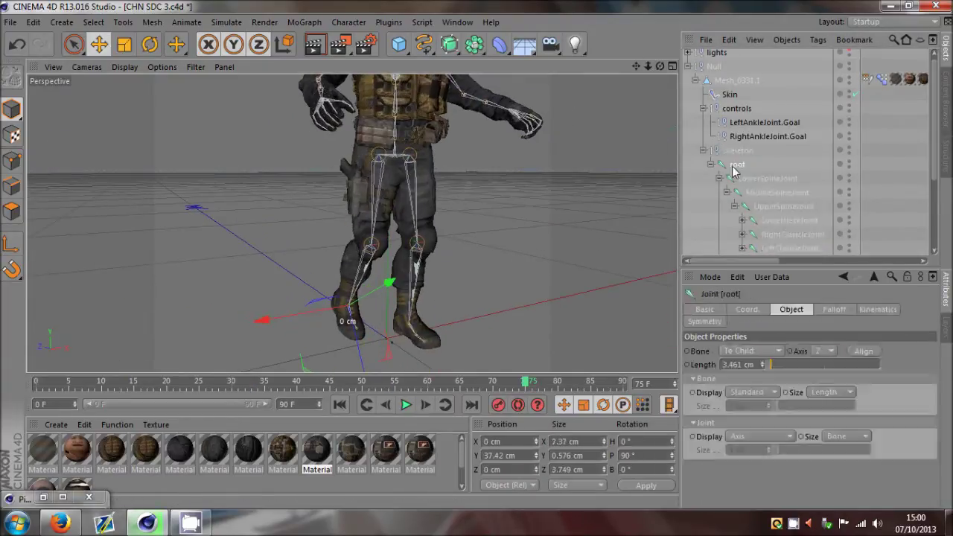
mouse_move(397, 116)
mouse_down()
mouse_move(398, 148)
mouse_move(403, 103)
mouse_up()
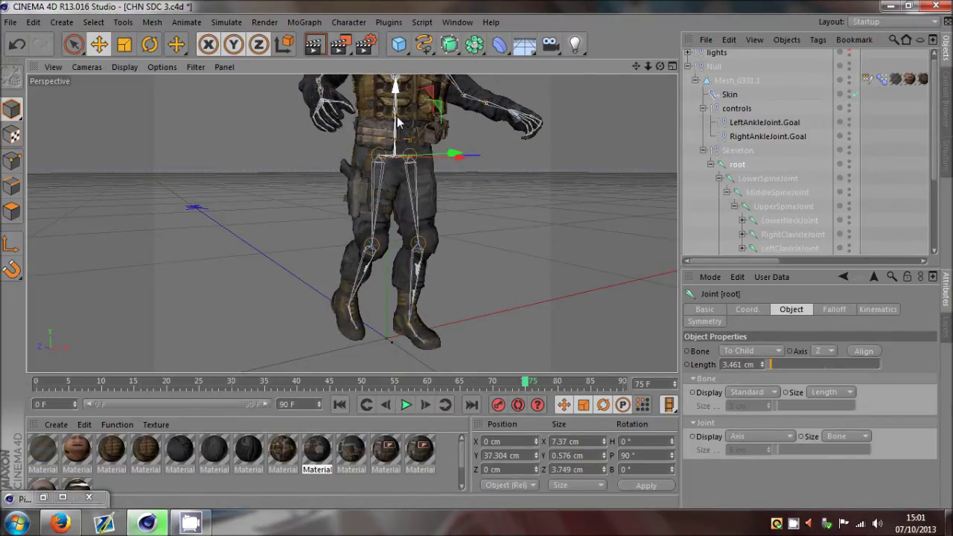
drag(397, 122, 409, 96)
Keyframe the root joint at frames 36, 56 and 74, shifting the hips forward and back with the kick, and scrub the result.
drag(237, 388, 358, 386)
alt+drag(477, 254, 517, 127)
mouse_move(387, 134)
mouse_down()
mouse_move(350, 144)
mouse_move(391, 142)
mouse_move(378, 110)
mouse_move(376, 133)
mouse_up()
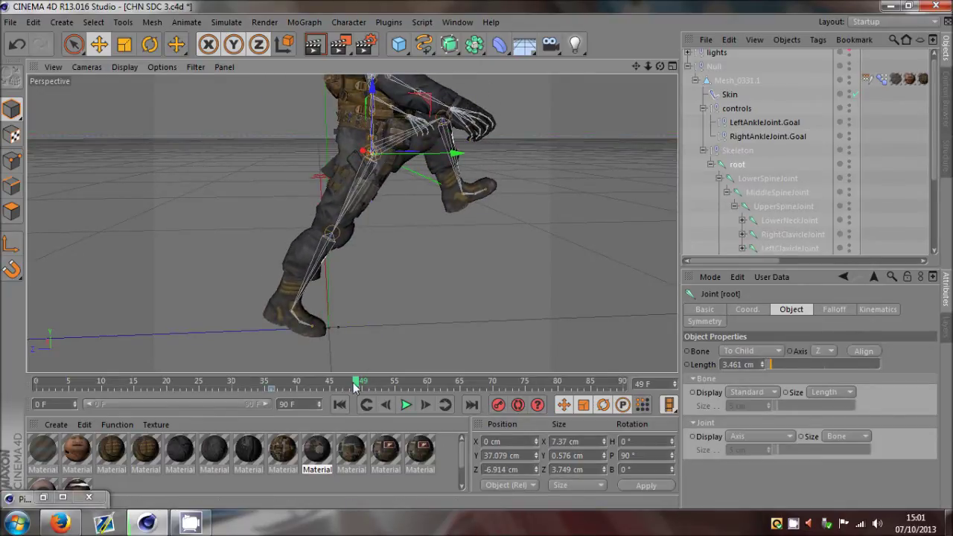
drag(354, 384, 524, 385)
drag(386, 160, 324, 123)
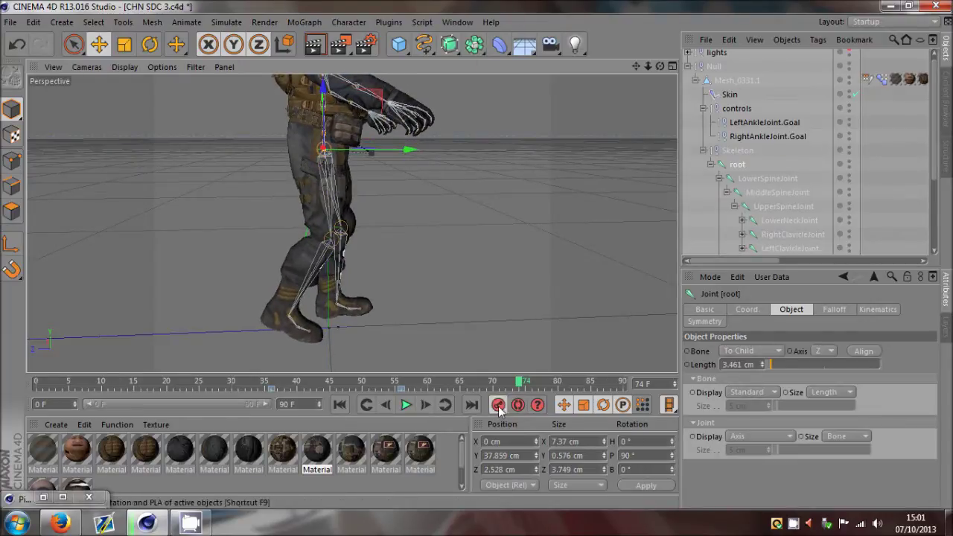
scroll(525, 215, down, 3)
click(825, 206)
mouse_move(484, 383)
mouse_down()
mouse_move(276, 400)
mouse_move(415, 401)
mouse_move(239, 407)
mouse_move(446, 410)
mouse_up()
Create an IK chain from RightShoulderJoint to RightWristJoint and place RightWristJoint.Goal inside the controls null.
drag(660, 67, 620, 92)
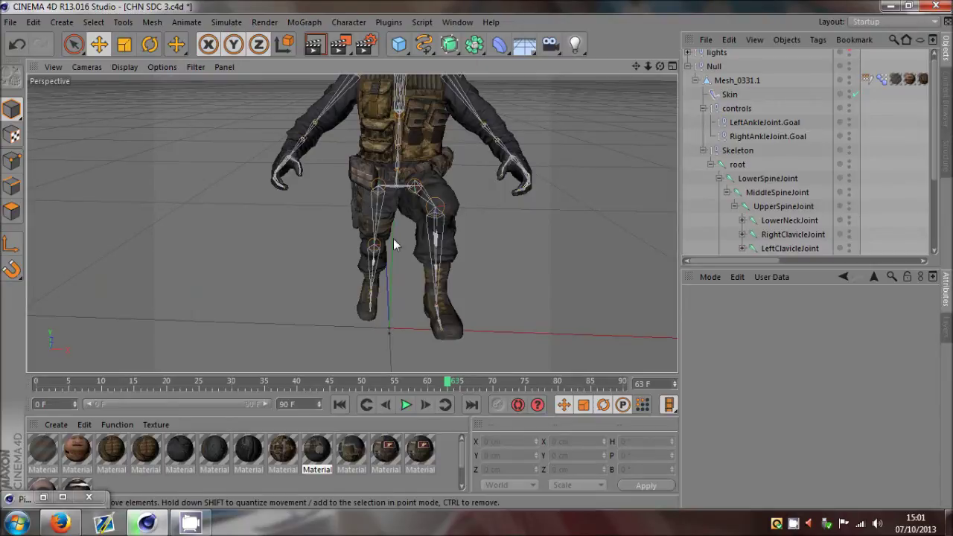
scroll(775, 194, down, 3)
click(742, 150)
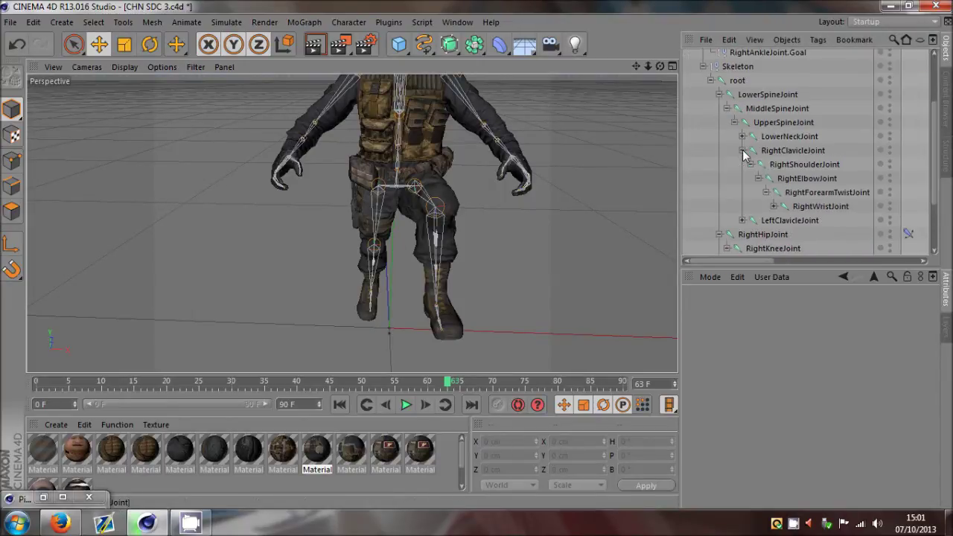
click(801, 165)
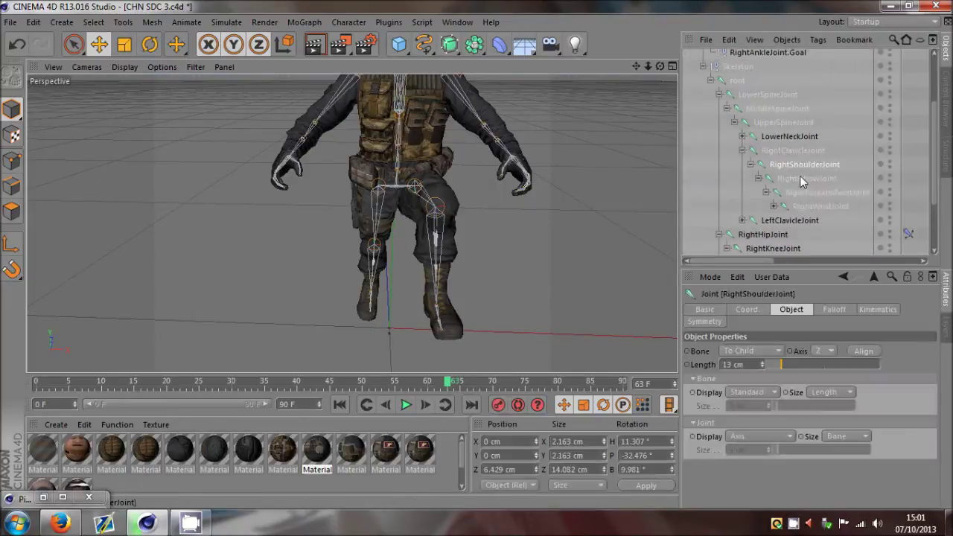
shift+click(810, 209)
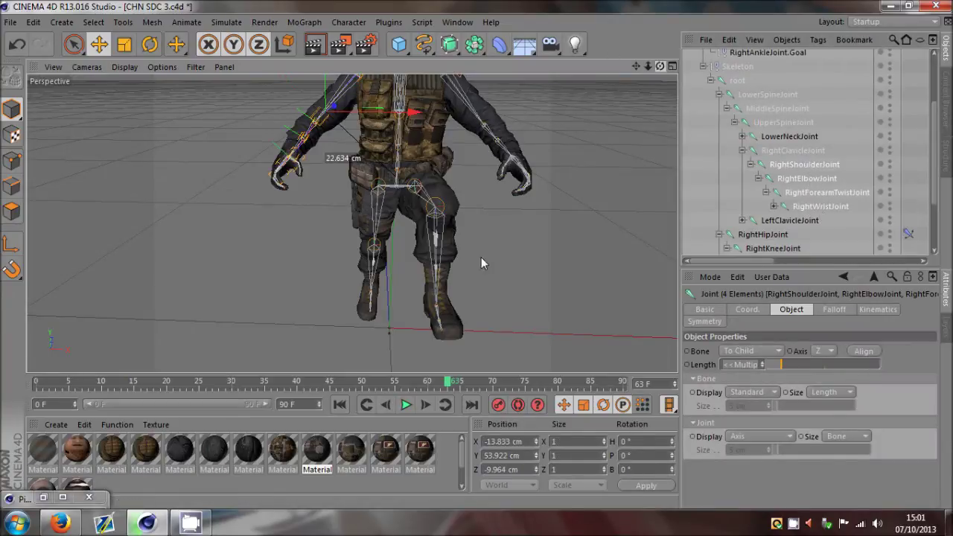
alt+drag(478, 257, 477, 257)
click(349, 21)
mouse_move(369, 58)
click(462, 59)
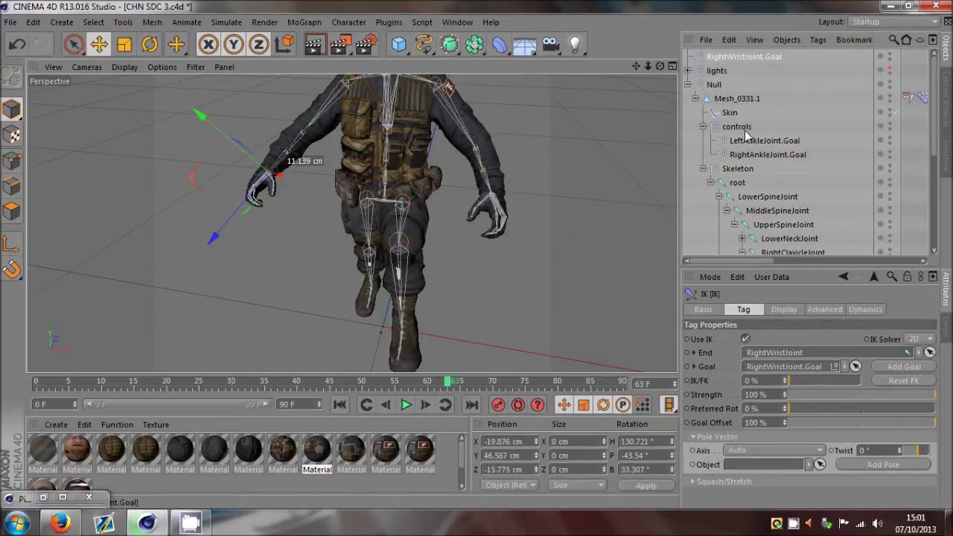
drag(747, 132, 744, 128)
click(99, 45)
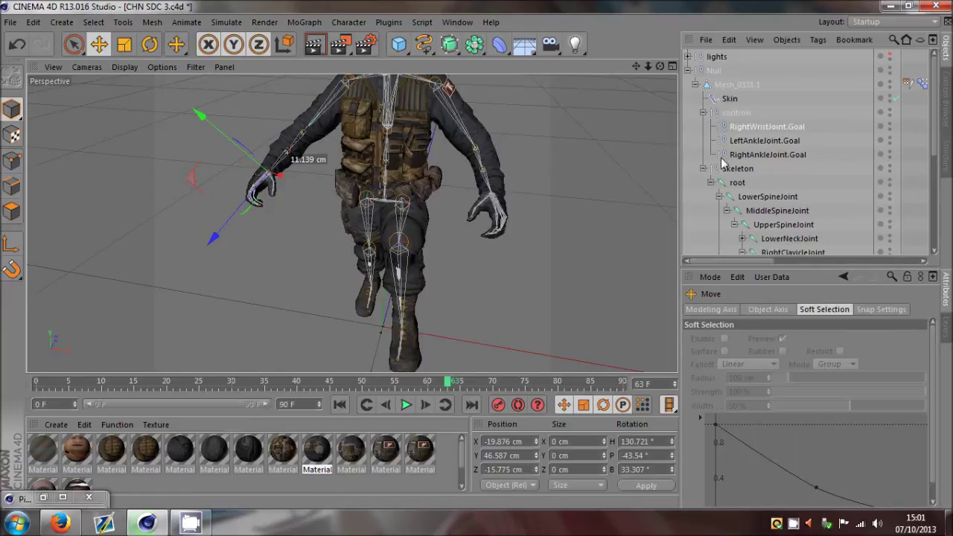
Rotate RightWristJoint.Goal freehand to about H 579°, P -62° and B 107°.
click(746, 143)
click(149, 44)
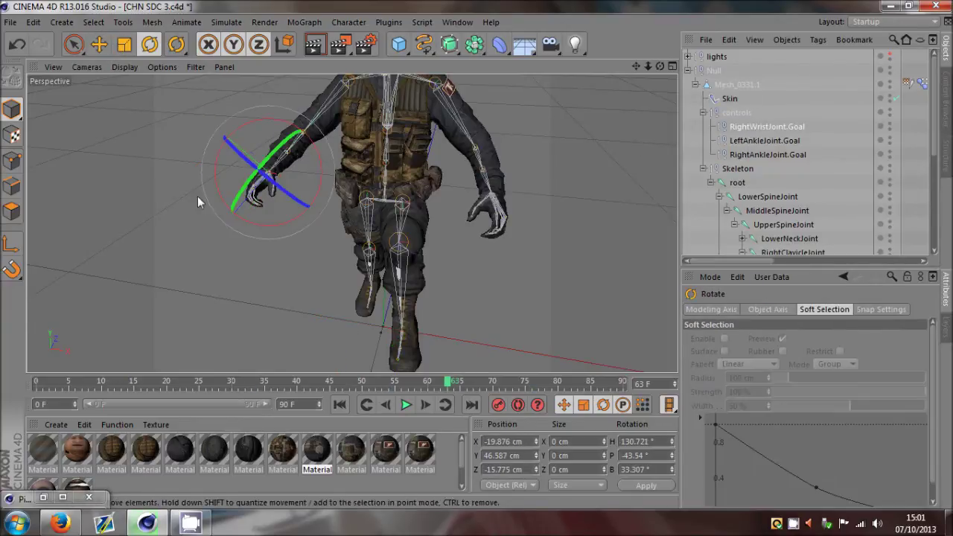
drag(198, 201, 572, 232)
drag(198, 316, 149, 193)
click(99, 44)
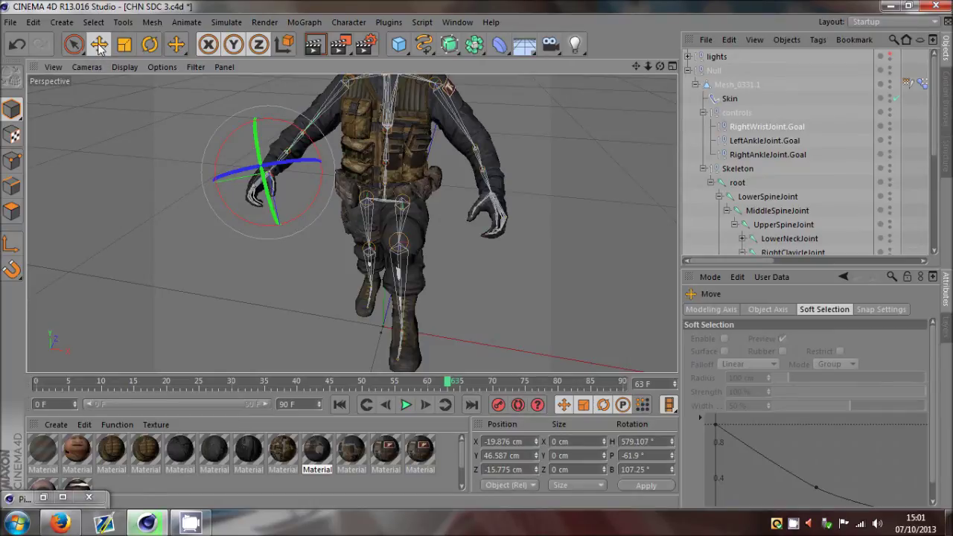
Try raising the right hand beside the head by moving RightWristJoint.Goal to about X -12, Y 67, Z -15 cm.
drag(391, 288, 402, 240)
drag(659, 67, 477, 254)
drag(571, 178, 578, 120)
drag(659, 66, 476, 254)
drag(621, 118, 622, 97)
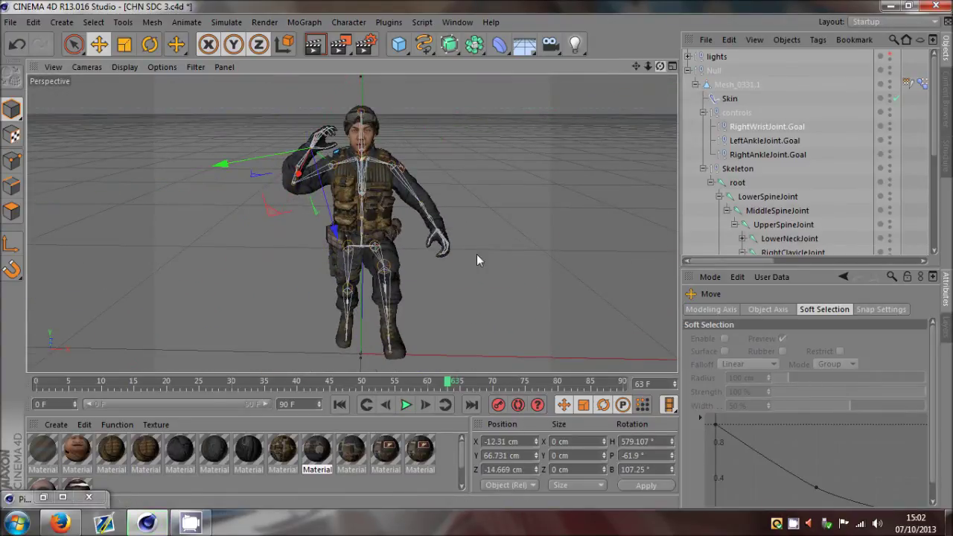
drag(477, 255, 477, 254)
Move RightWristJoint.Goal outward to stretch the right arm, and back in to leave the elbow bent with the hand raised.
drag(588, 110, 575, 189)
drag(659, 66, 476, 254)
drag(568, 175, 551, 193)
drag(660, 66, 476, 254)
drag(557, 146, 476, 254)
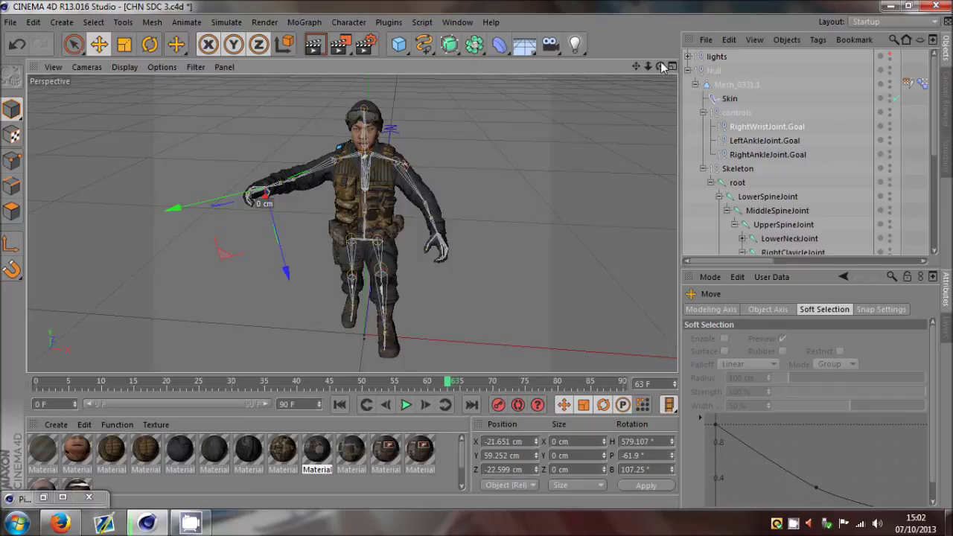
drag(513, 233, 537, 219)
click(763, 196)
scroll(760, 171, down, 5)
scroll(760, 149, up, 3)
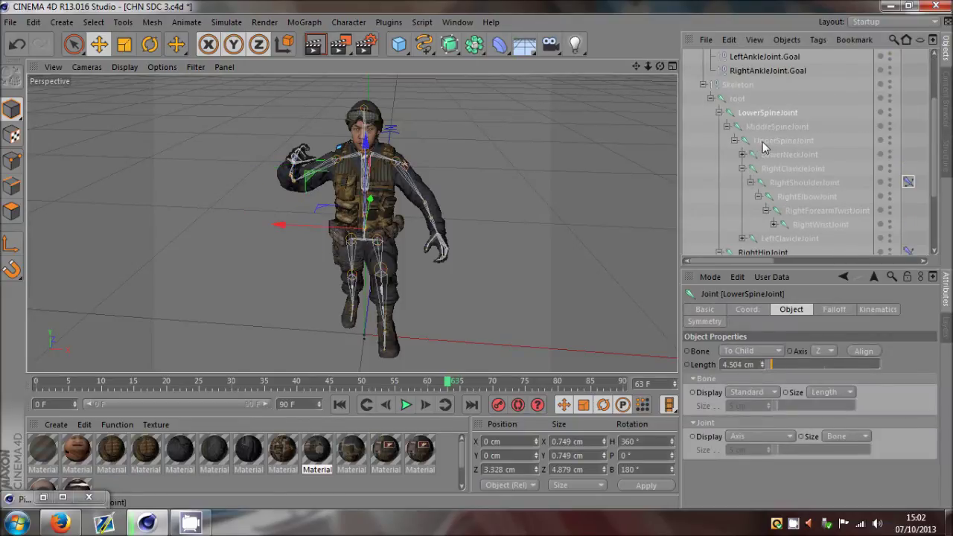
click(738, 102)
scroll(770, 148, down, 2)
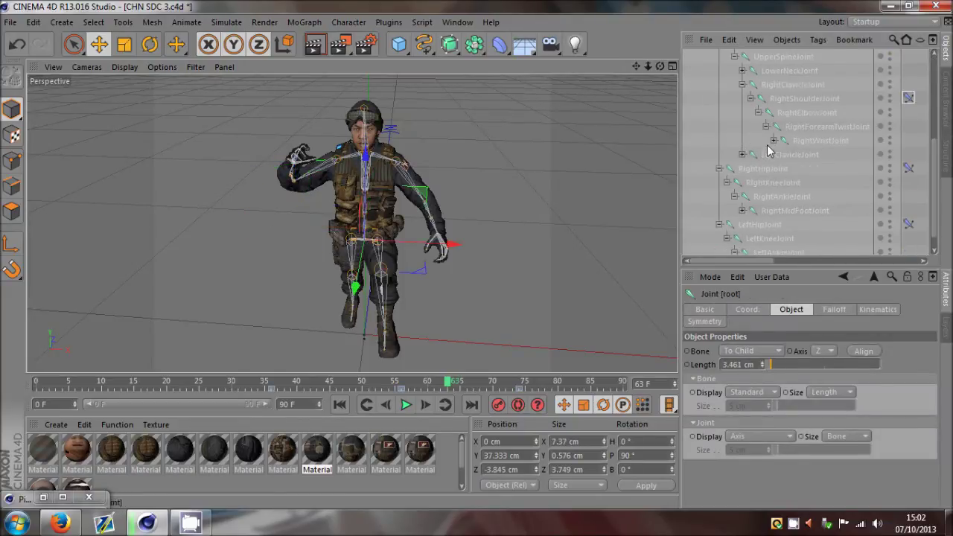
shift+click(763, 235)
scroll(801, 155, down, 1)
scroll(877, 126, up, 3)
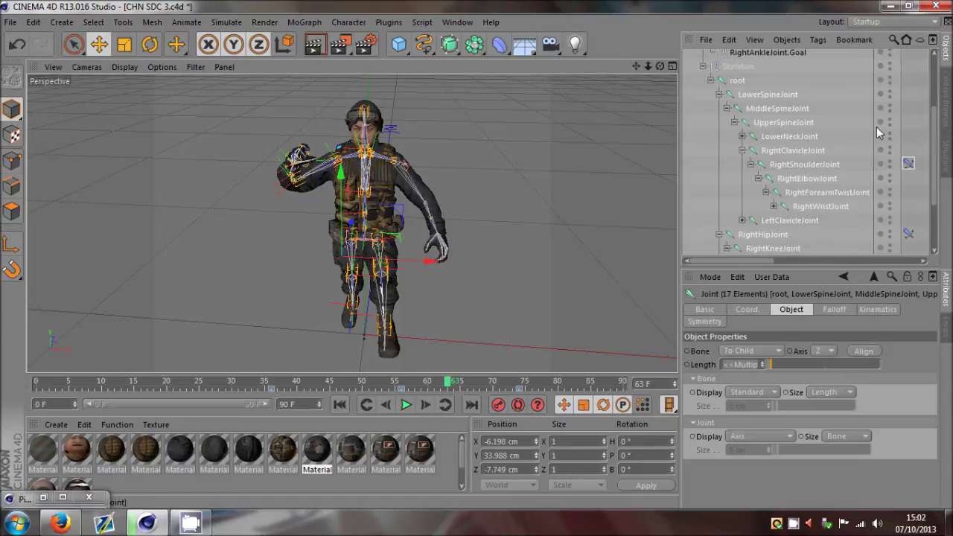
click(904, 117)
Turn on autokeying with LowerSpineJoint selected at frame 0, and rotate the joint at frame 15.
click(737, 96)
drag(388, 384, 34, 393)
click(519, 405)
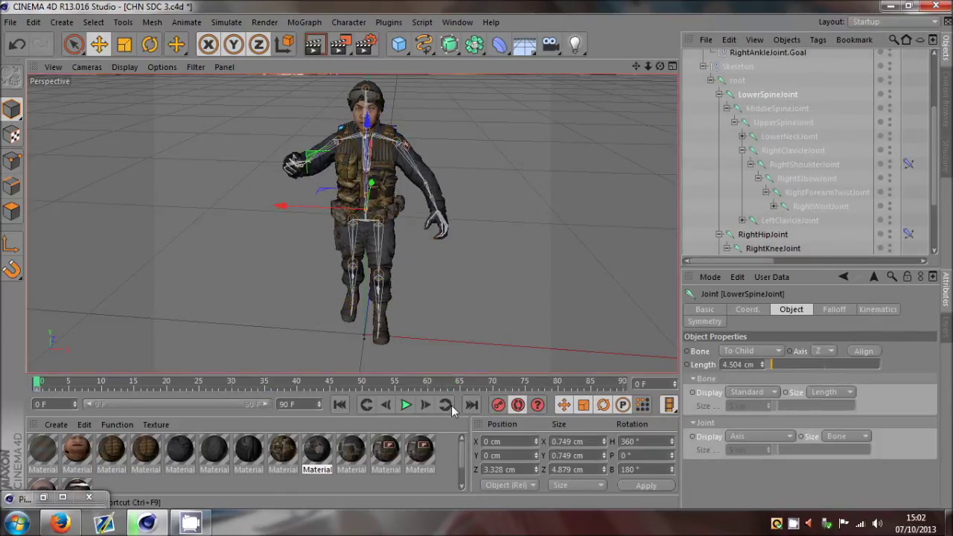
drag(32, 383, 133, 382)
key(r)
drag(373, 265, 386, 219)
Rotate LowerSpineJoint at frames 33, 48 and 64 to keyframe the torso's sway, and advance to frame 84.
drag(134, 382, 251, 386)
drag(321, 181, 330, 195)
drag(259, 384, 349, 386)
drag(389, 209, 385, 221)
drag(376, 387, 453, 386)
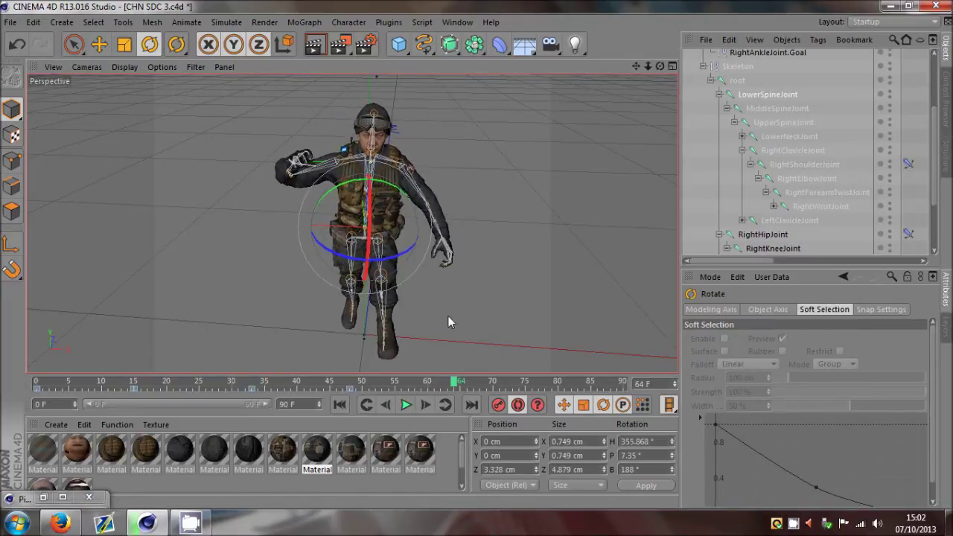
drag(403, 211, 410, 204)
drag(457, 382, 586, 383)
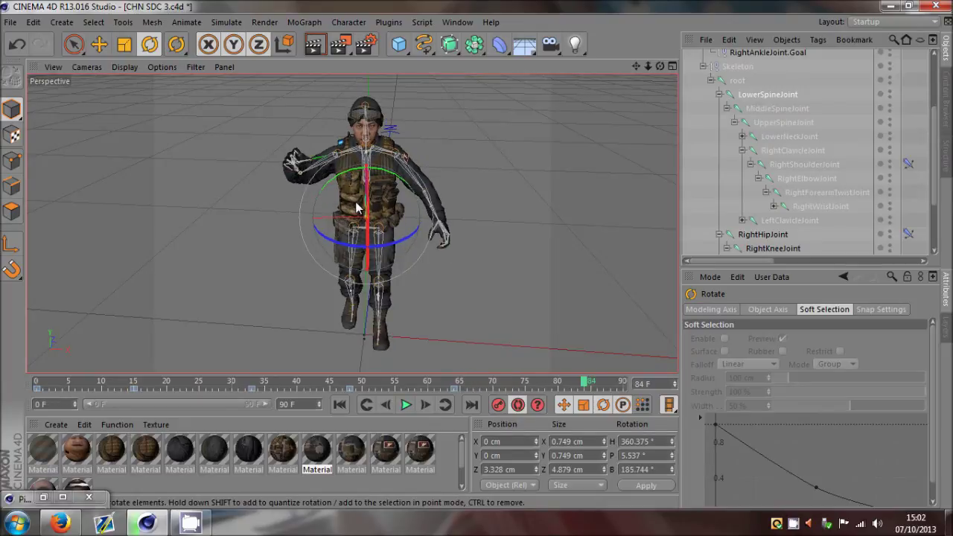
Keyframe MiddleSpineJoint at frame 0 and rotate it at frame 30.
click(777, 108)
click(77, 386)
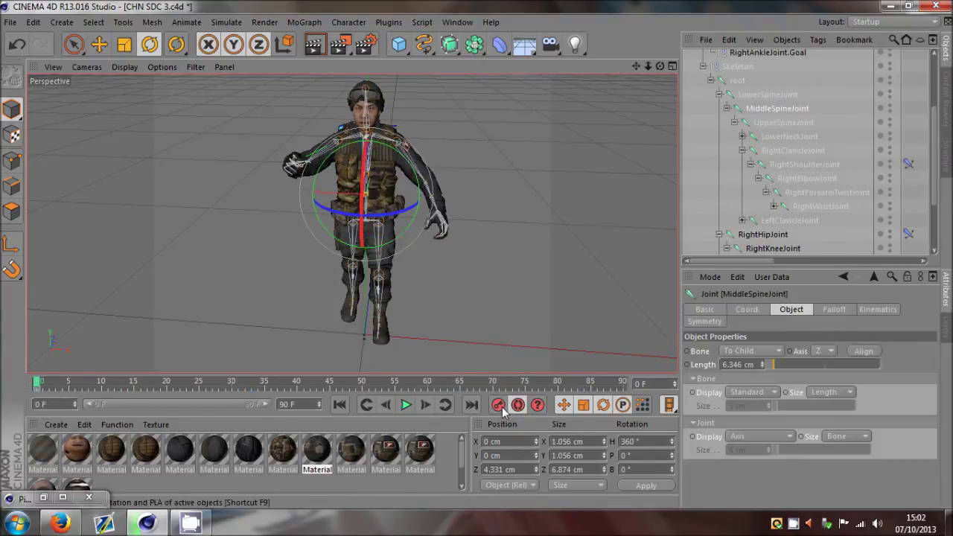
drag(156, 386, 232, 382)
drag(359, 246, 360, 231)
Rotate MiddleSpineJoint at frames 50 and 69 to continue the torso's sway, and advance to frame 90.
drag(250, 385, 361, 384)
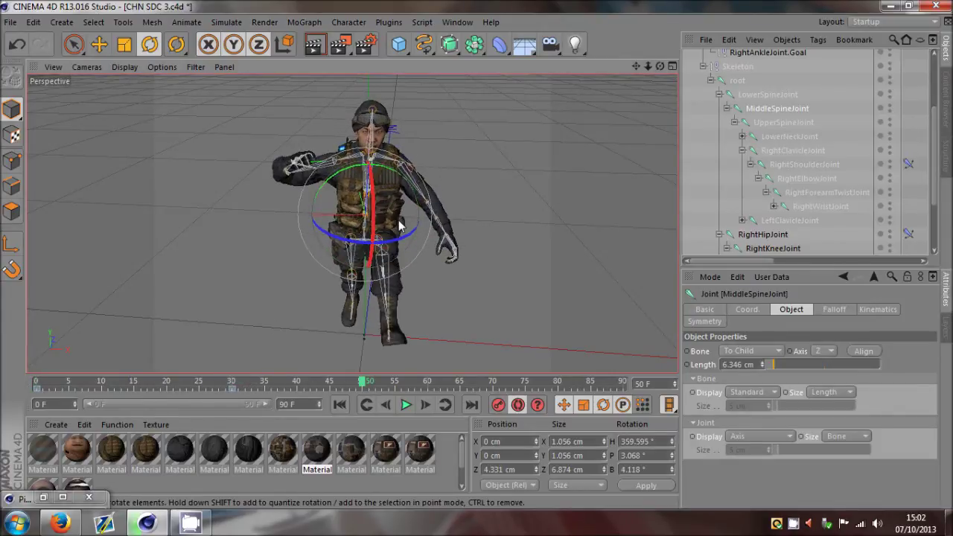
click(399, 223)
drag(425, 384, 488, 385)
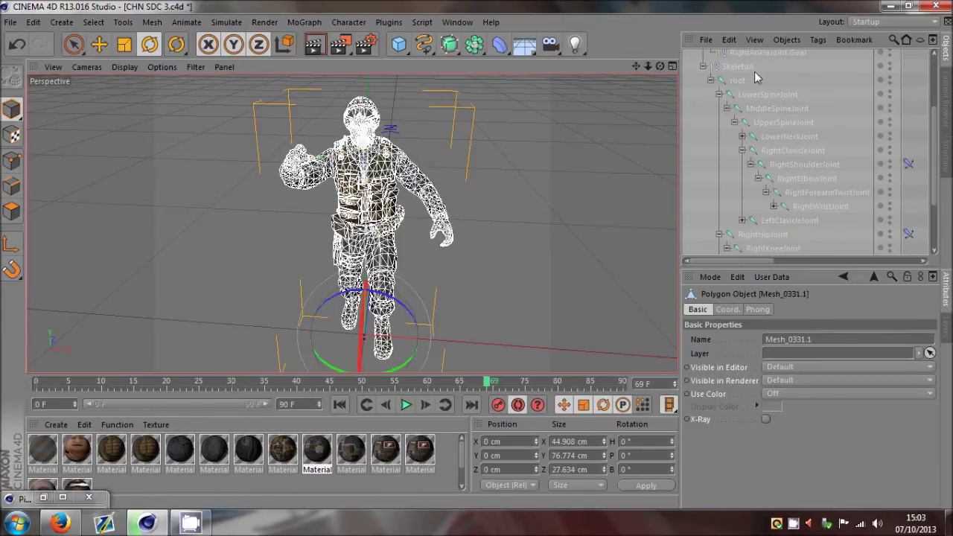
click(772, 108)
drag(367, 213, 428, 253)
click(622, 383)
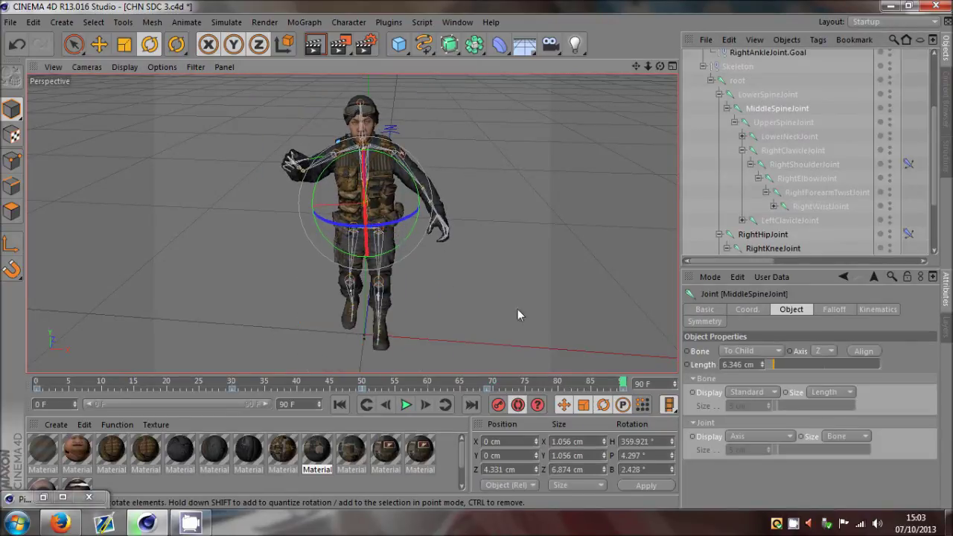
Rotate UpperSpineJoint at frames 90, 65, 33 and 0 to keyframe the upper torso's sway, and clear the selection.
click(778, 121)
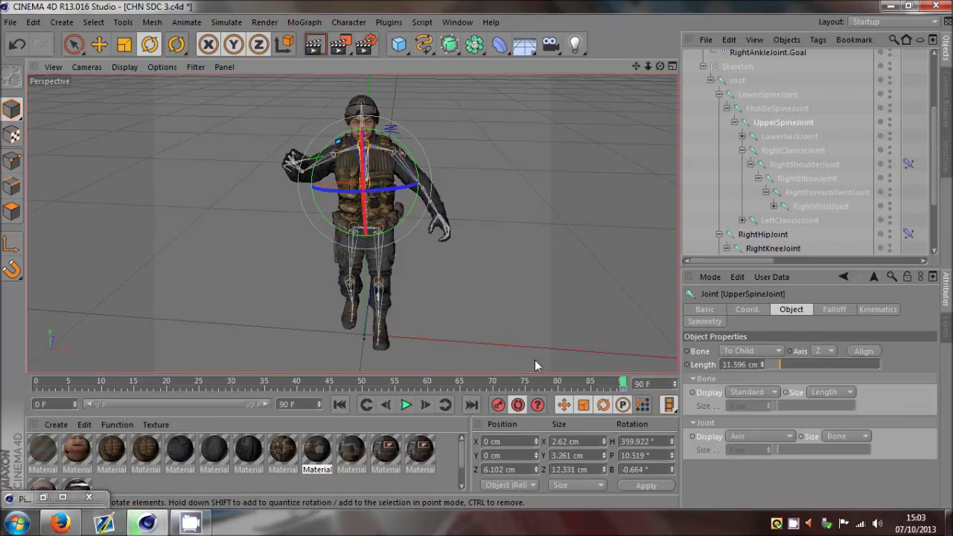
drag(533, 381, 254, 382)
click(362, 236)
click(790, 112)
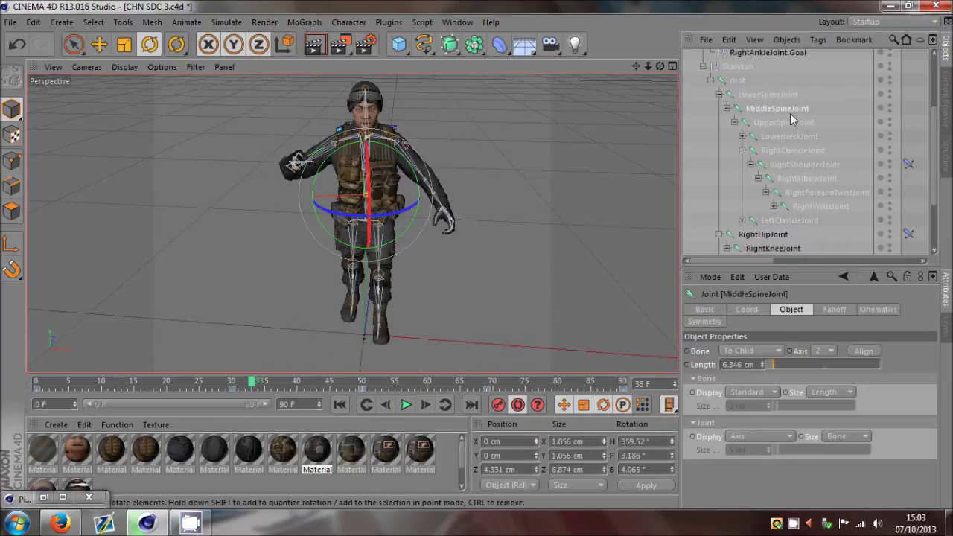
click(799, 124)
click(387, 212)
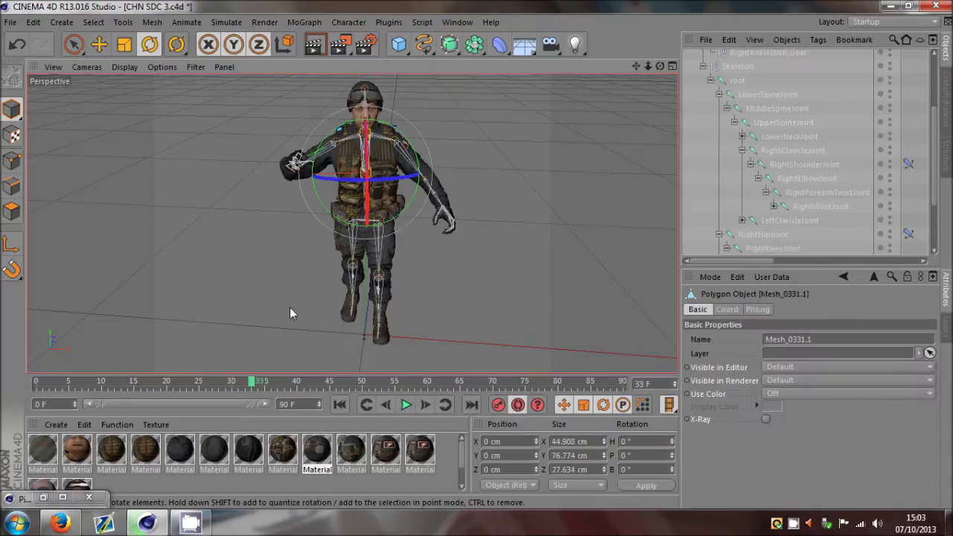
click(783, 123)
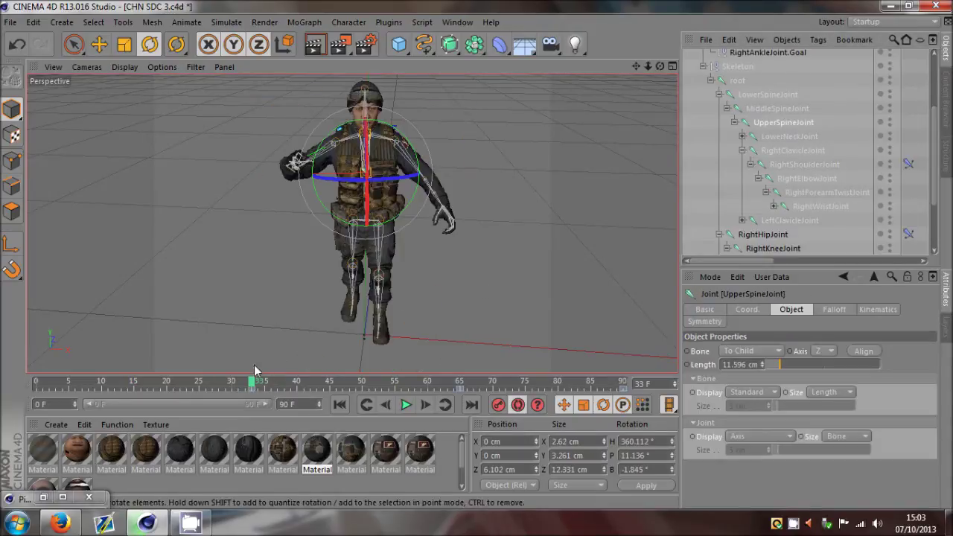
drag(254, 380, 36, 382)
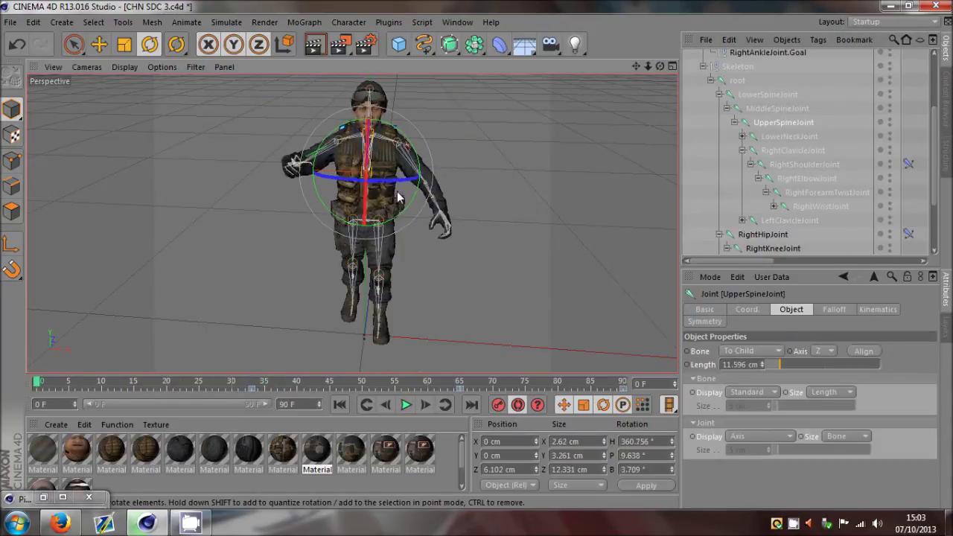
click(99, 45)
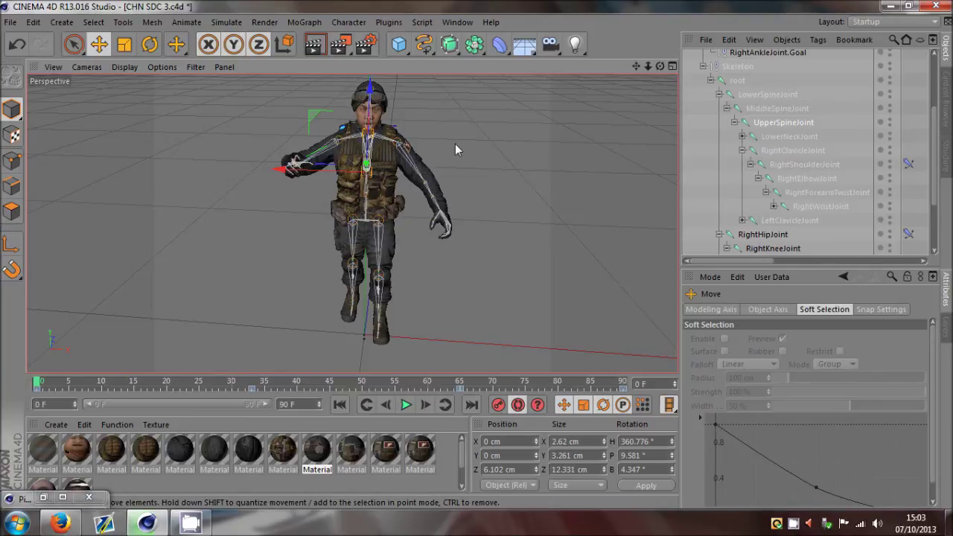
click(848, 111)
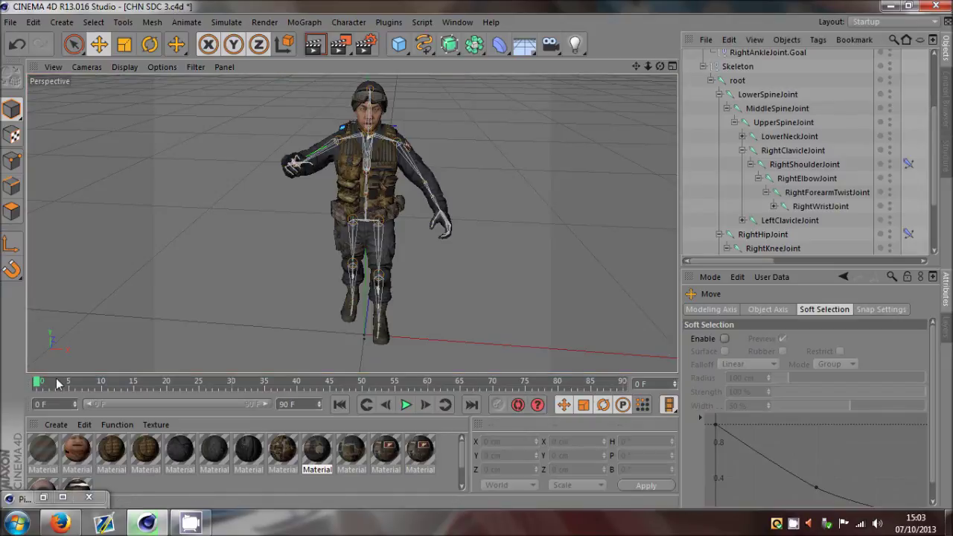
Scrub through the animation and examine the torso and arm movement up close from the front and at an angle.
drag(56, 383, 282, 398)
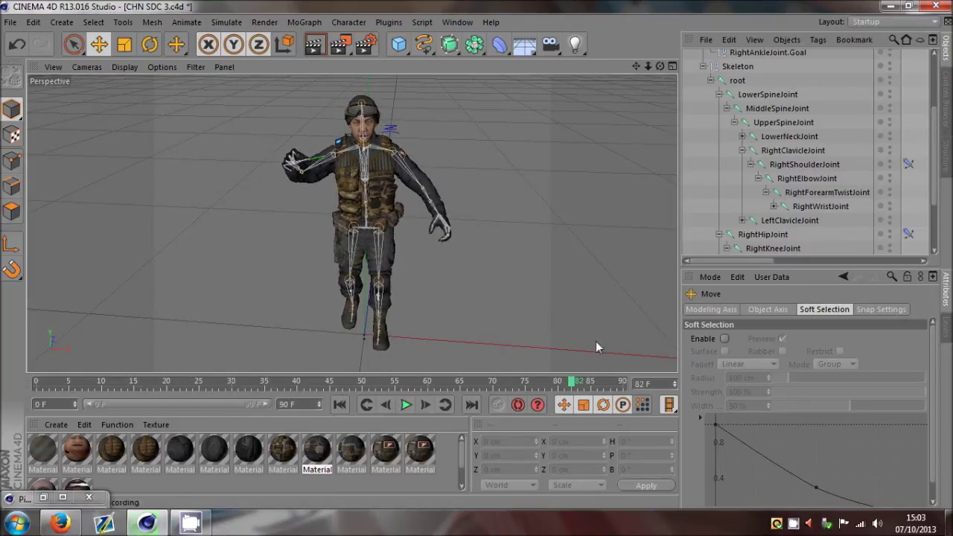
drag(662, 66, 628, 79)
drag(107, 384, 272, 384)
scroll(339, 192, up, 3)
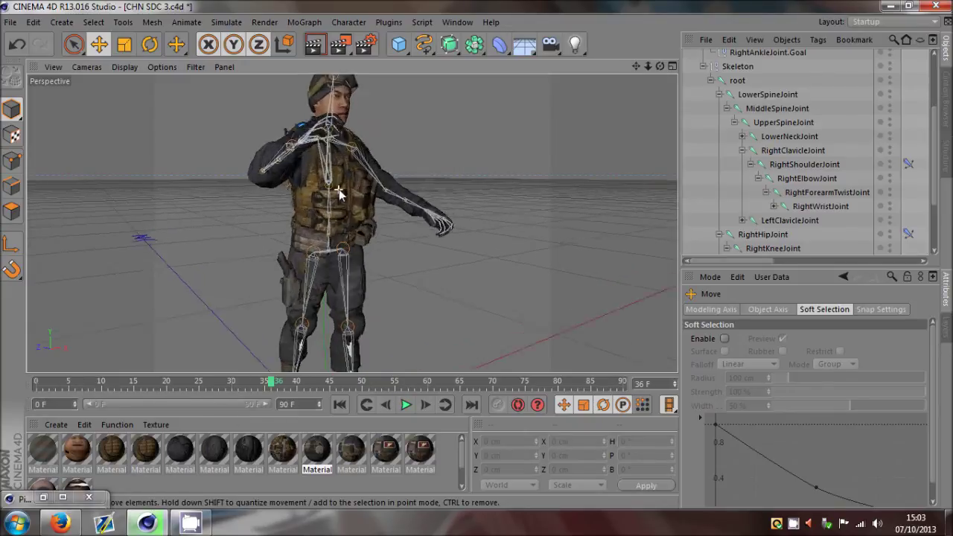
scroll(339, 192, up, 2)
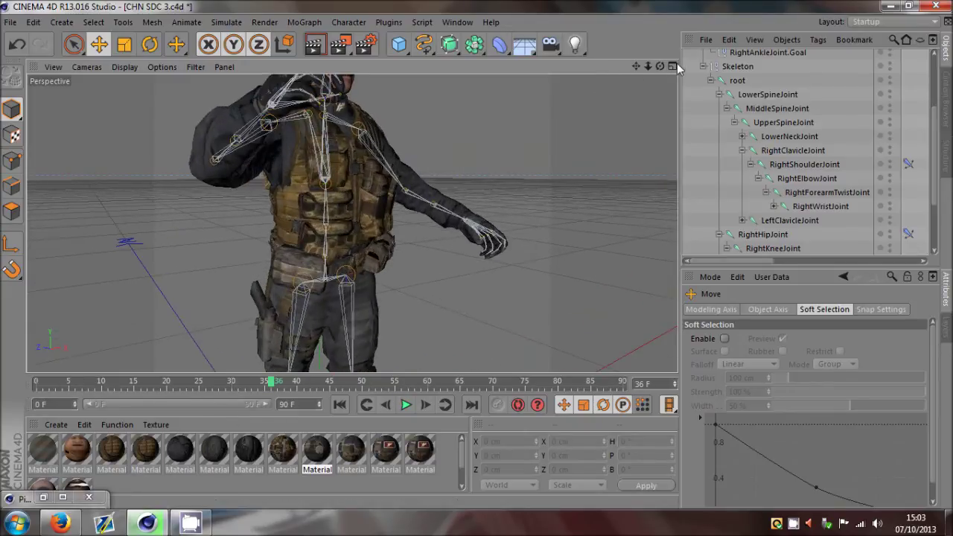
drag(661, 66, 191, 119)
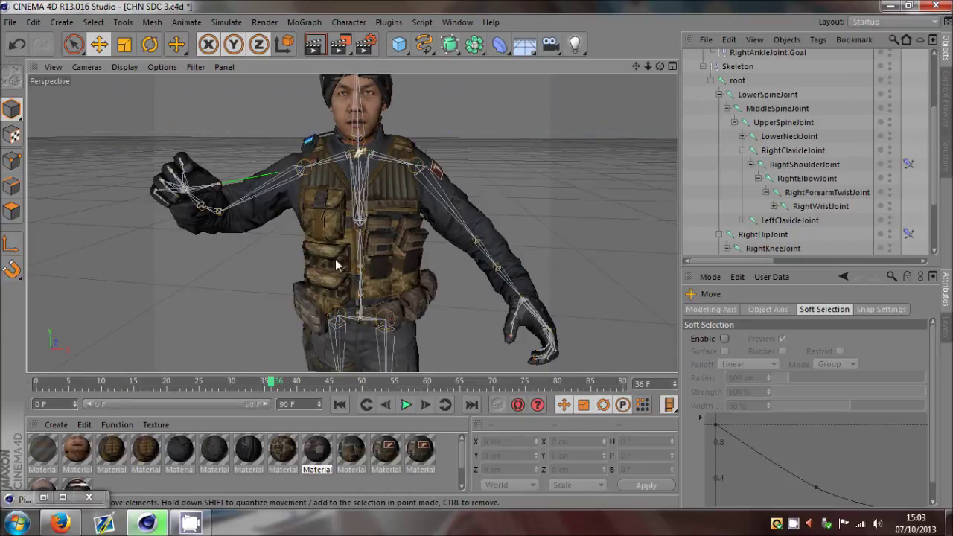
drag(133, 383, 186, 403)
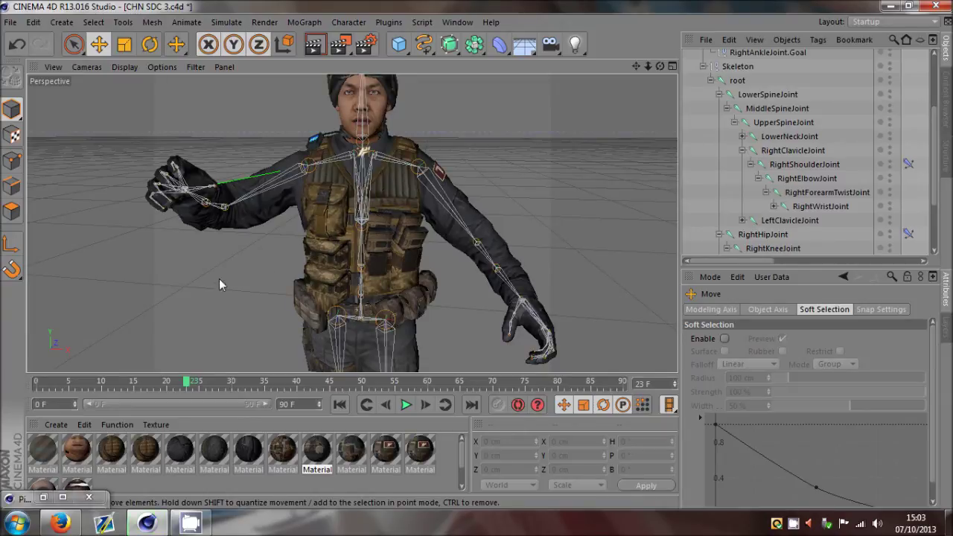
drag(185, 382, 267, 406)
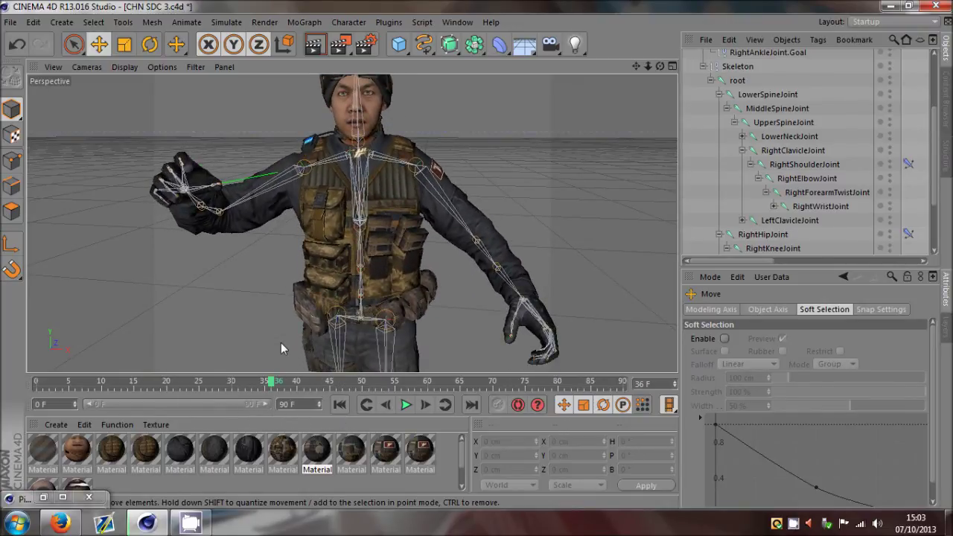